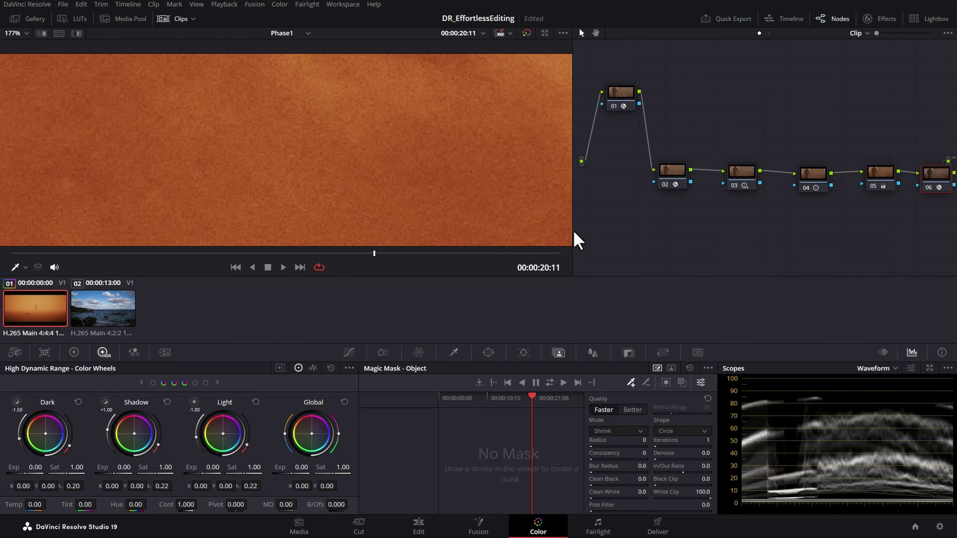
- Return to the Edit page and enable render caching of the color output for the Phase1.mov clip
left_click_drag(579, 242, 382, 229)
left_click(435, 535)
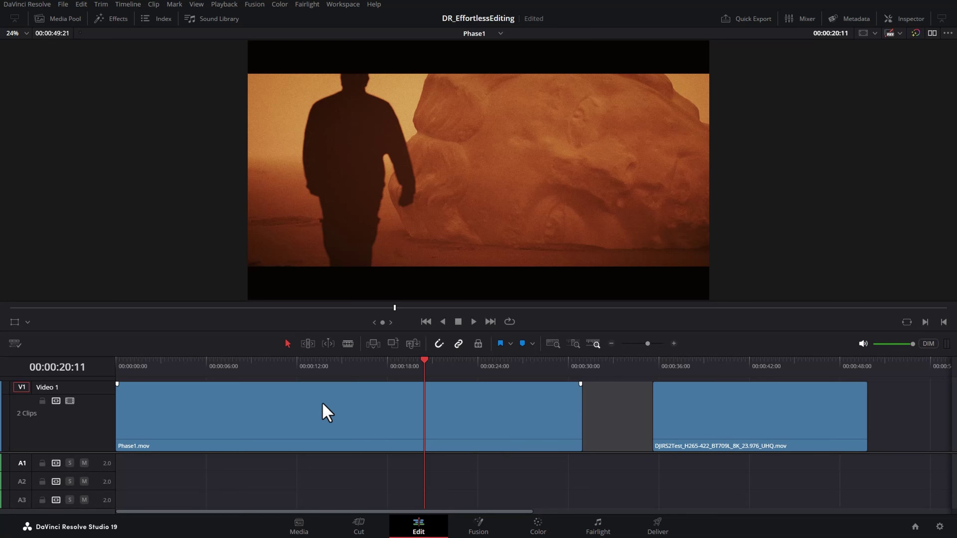
right_click(327, 412)
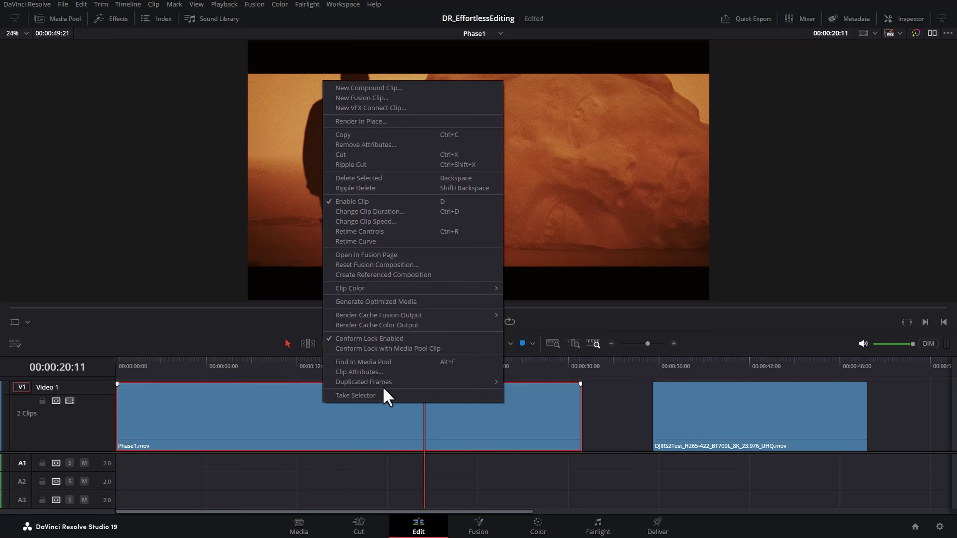
left_click(465, 326)
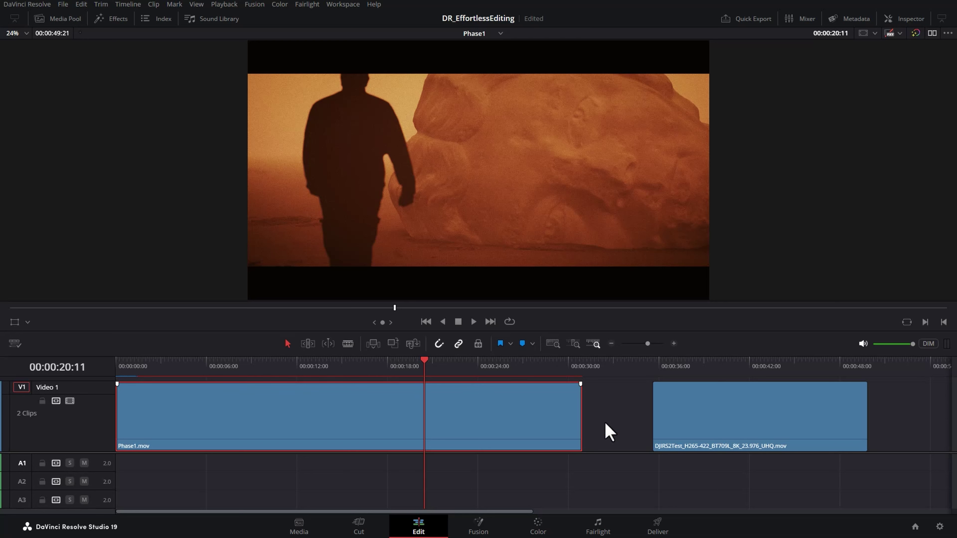
- Play the cached Phase1.mov clip from its beginning to check the playback frame rate
left_click(120, 366)
key("space")
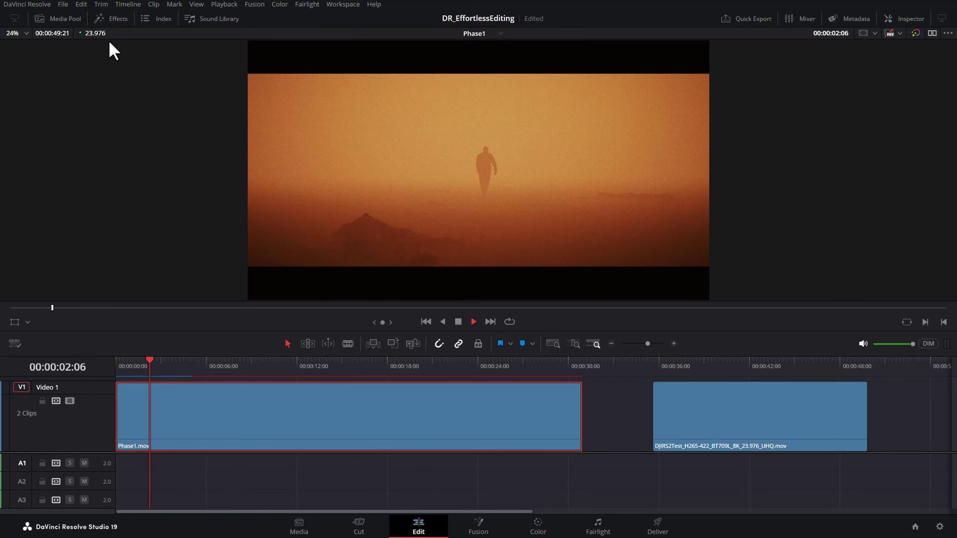
key("space")
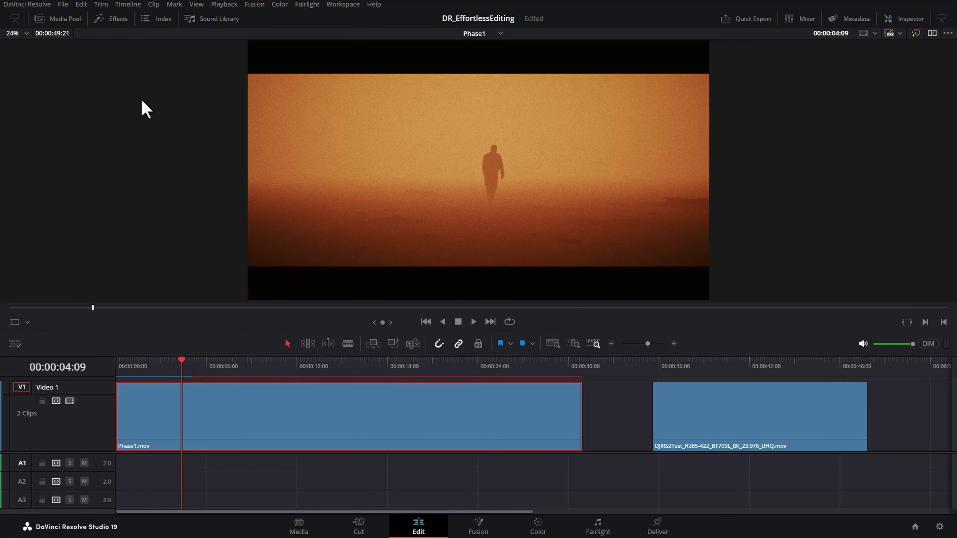
- On the Color page, show the timeline, add a serial node after node 06 and position it below the node row
left_click(538, 528)
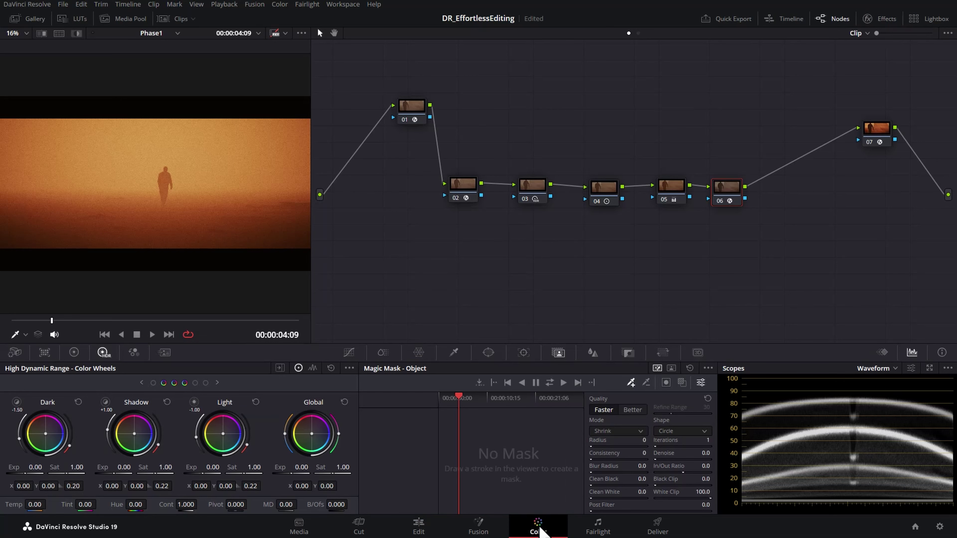
left_click(792, 19)
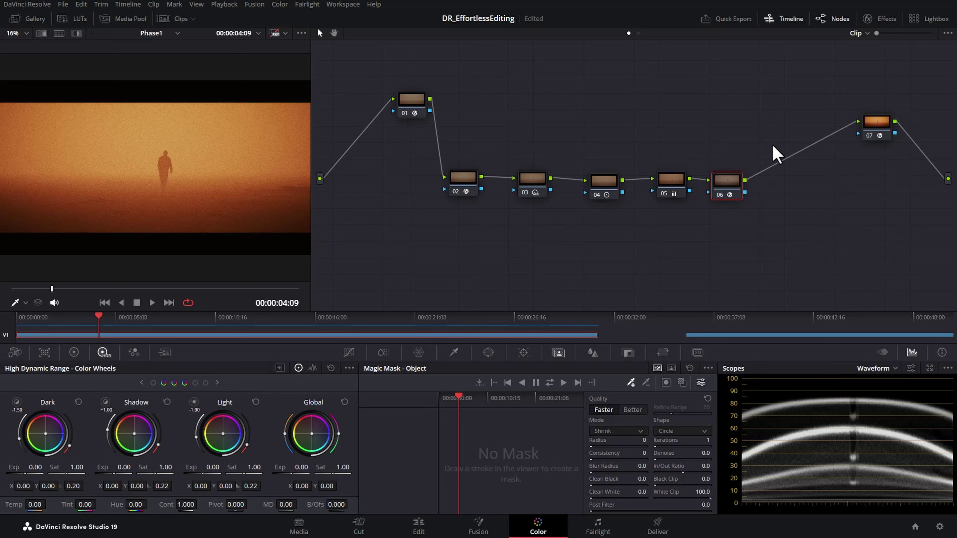
right_click(729, 182)
mouse_move(792, 229)
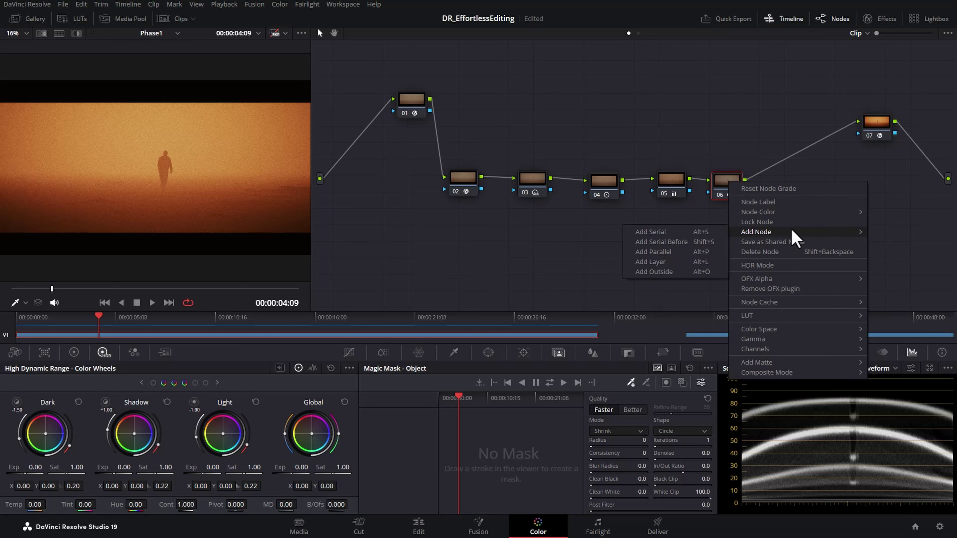
left_click(707, 232)
left_click_drag(776, 194, 734, 260)
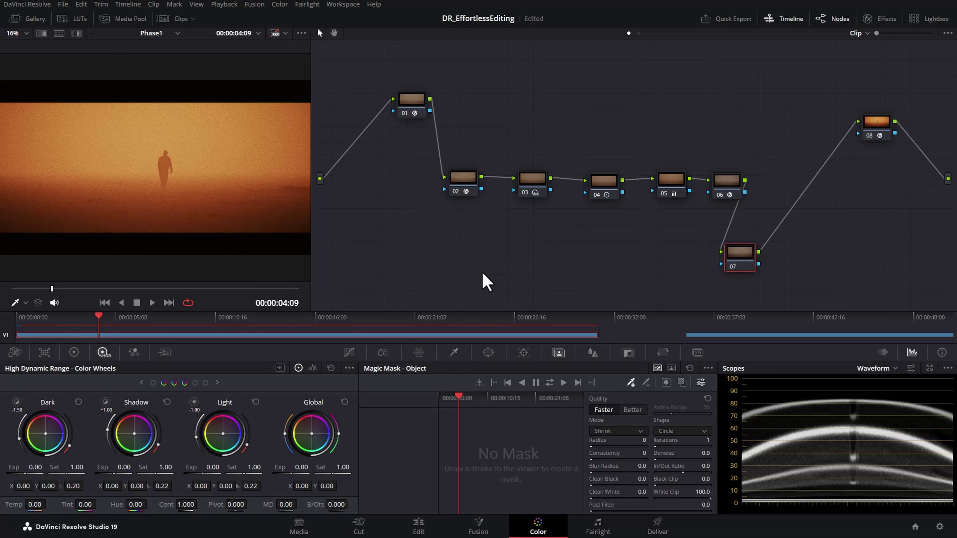
left_click_drag(738, 262, 777, 260)
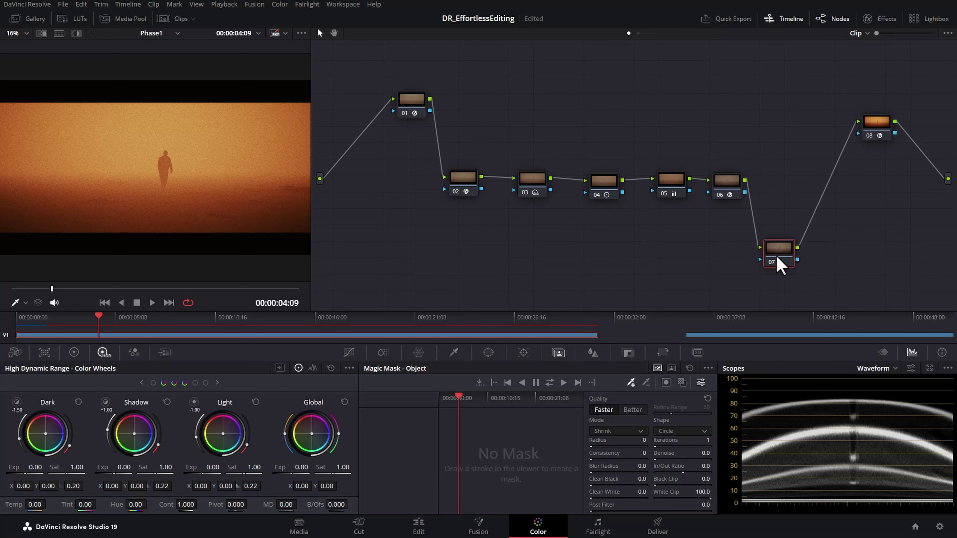
- Back on the Edit page, turn off color output render caching for the Phase1.mov clip
left_click(425, 530)
right_click(330, 415)
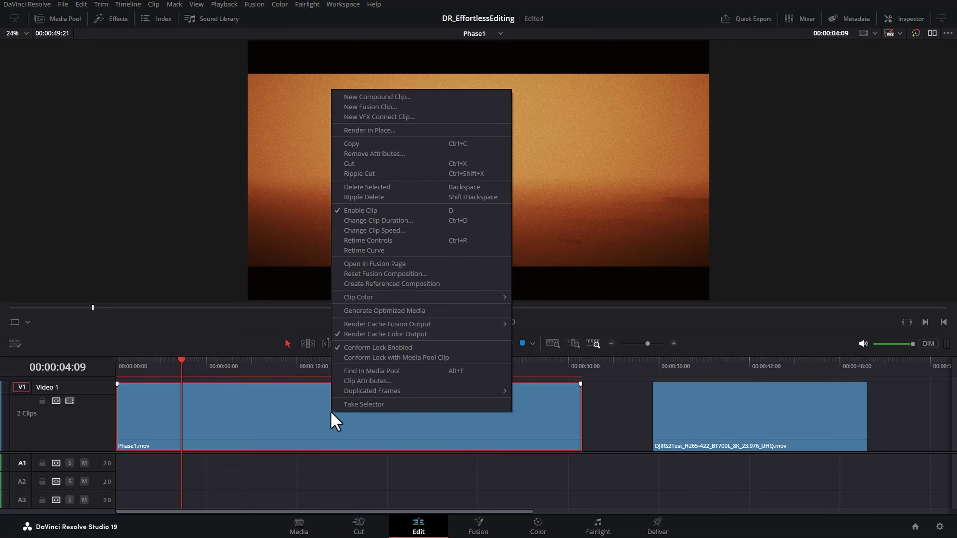
left_click(471, 337)
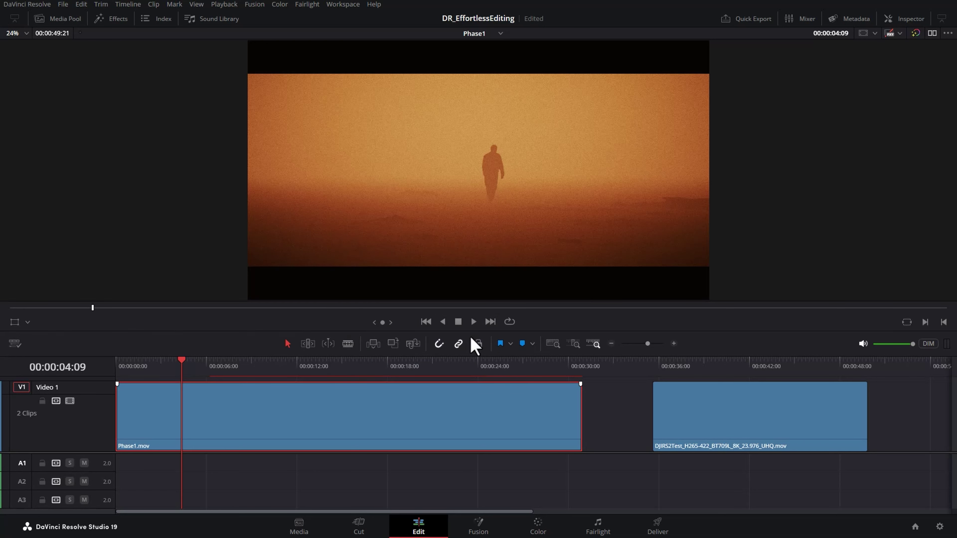
- On the Color page, set the render cache mode to User and play the uncached clip to check its frame rate
left_click(538, 528)
left_click(224, 4)
mouse_move(251, 52)
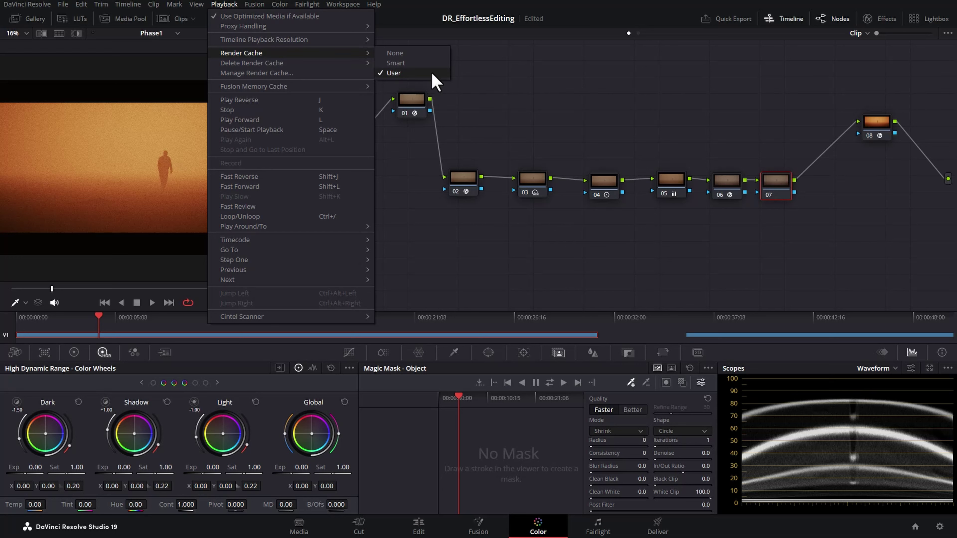
left_click(400, 73)
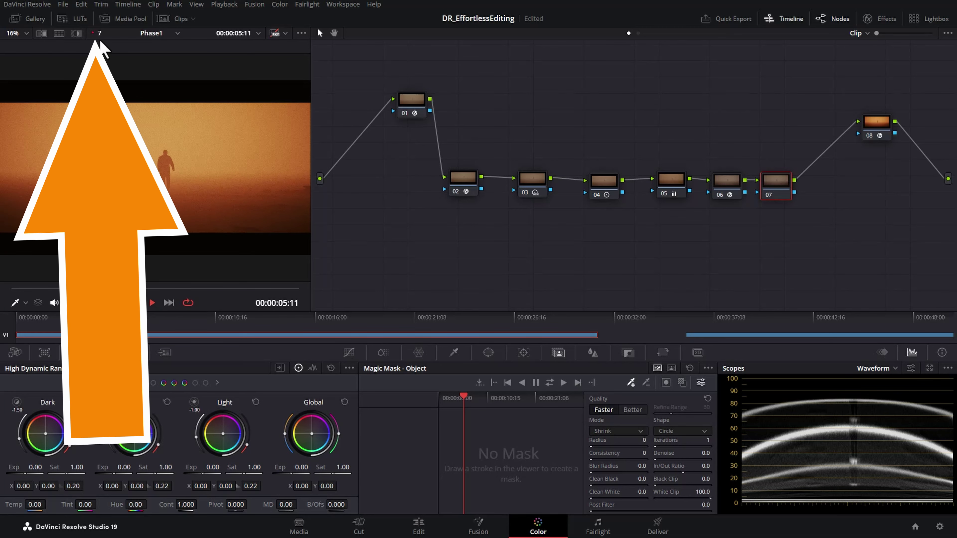
key("space")
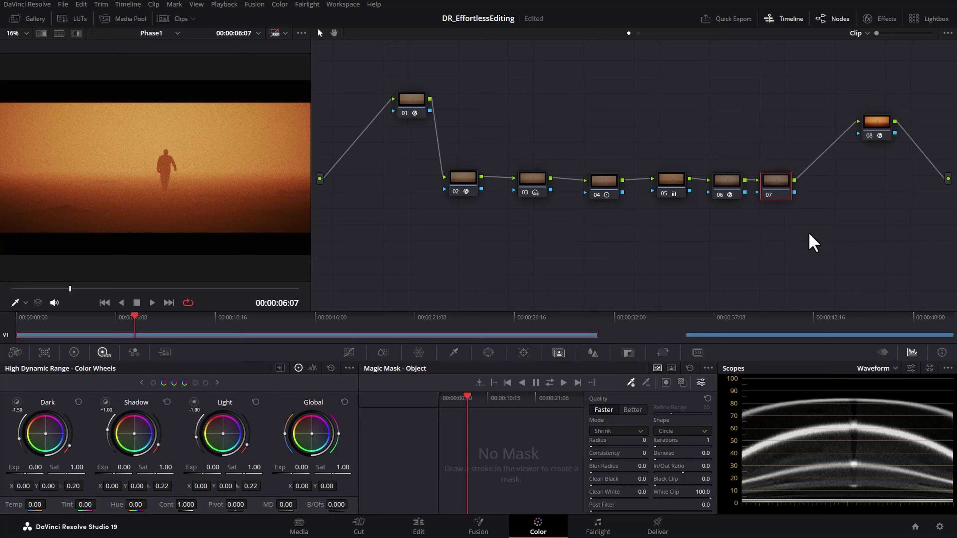
- Examine the Noise Reduction settings applied on node 02
left_click_drag(464, 179, 464, 174)
left_click(887, 18)
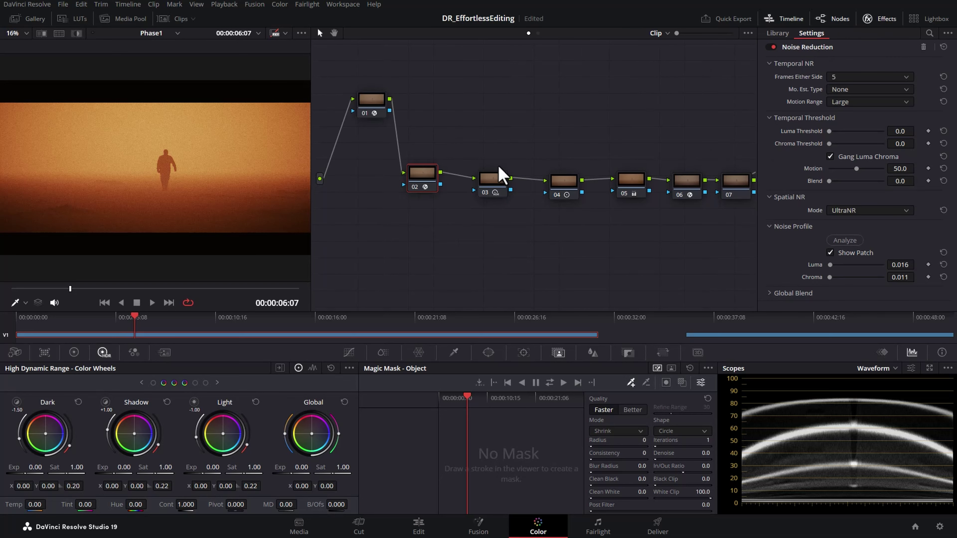
left_click_drag(422, 183, 423, 184)
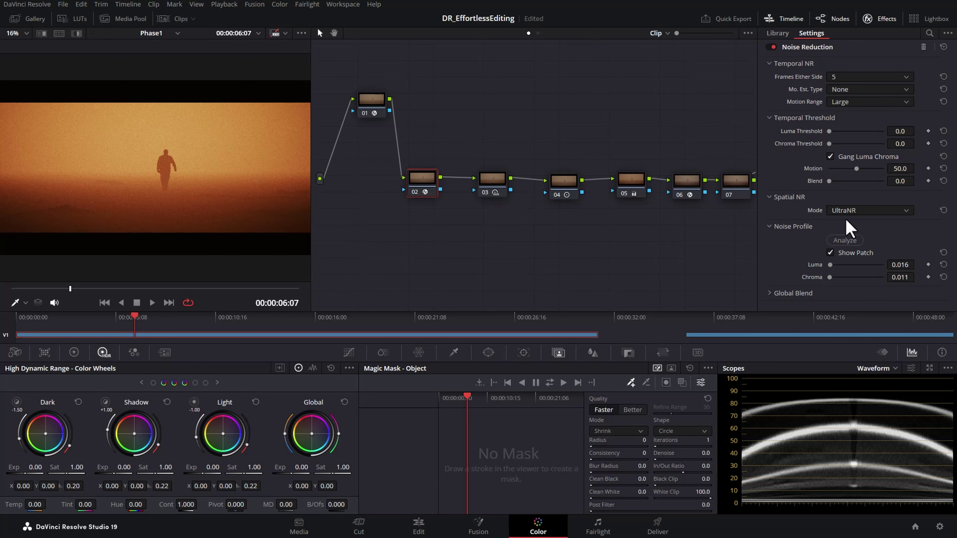
- Verify that the render cache mode is User, and turn node caching on for node 02
left_click(224, 4)
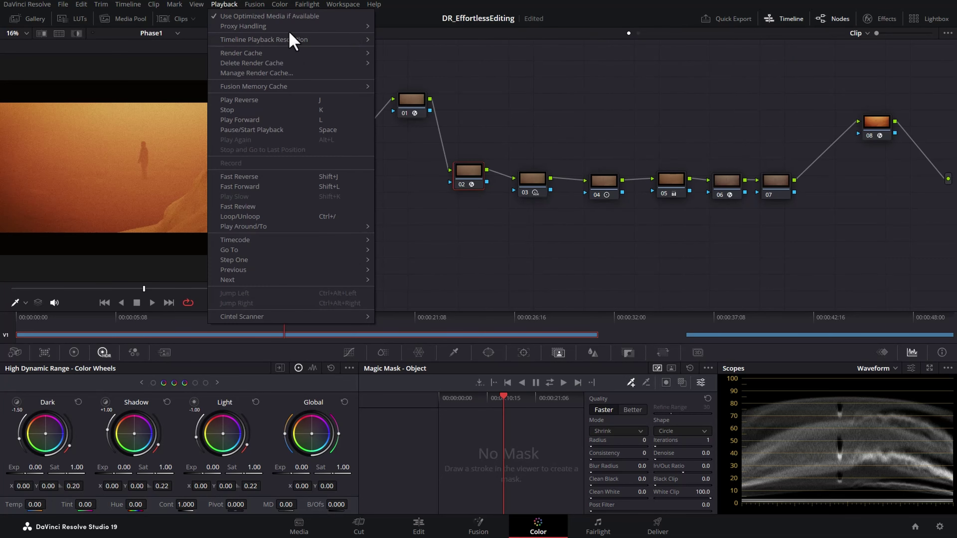
mouse_move(263, 53)
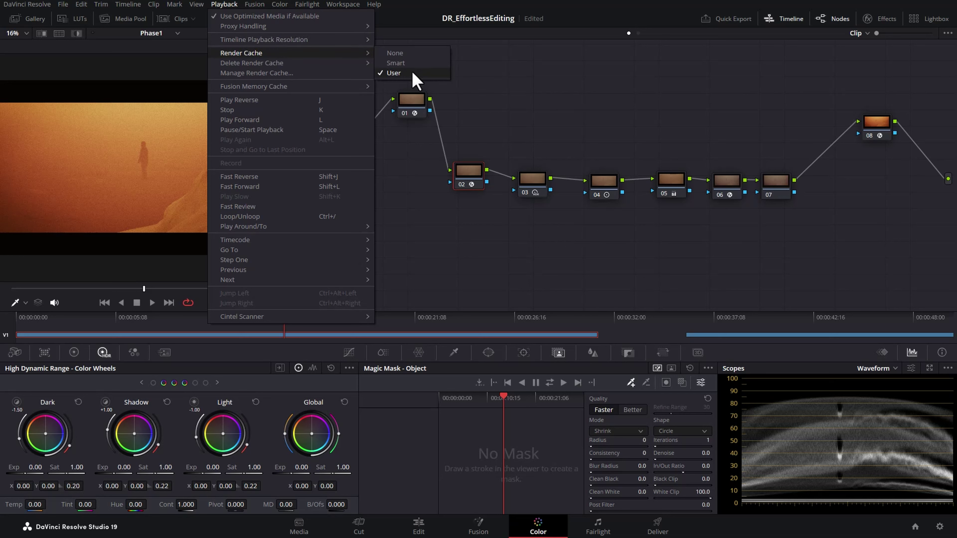
left_click(493, 136)
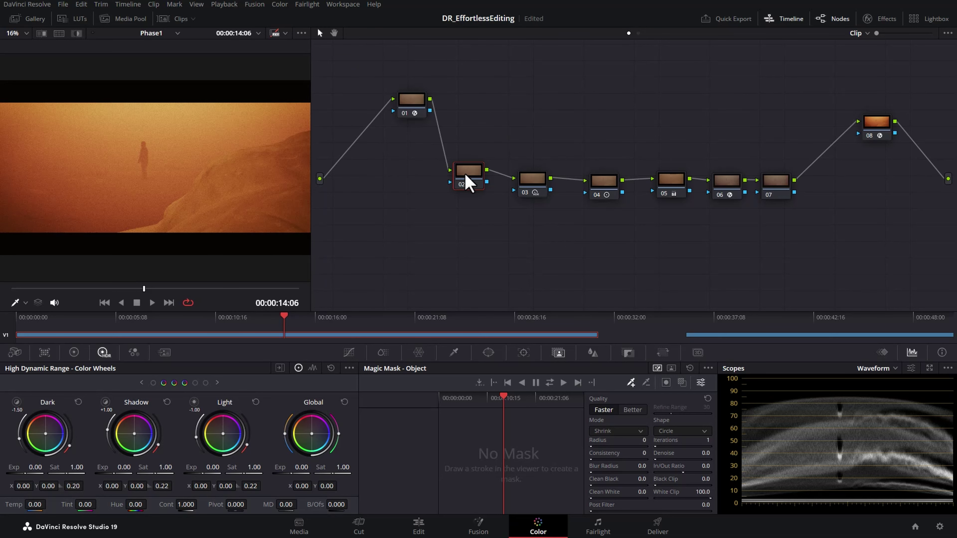
right_click(469, 182)
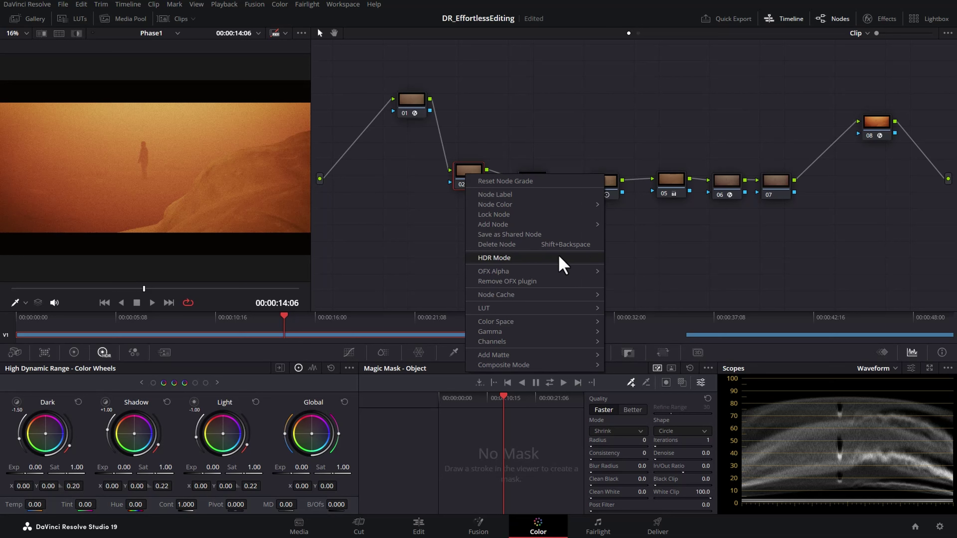
mouse_move(577, 295)
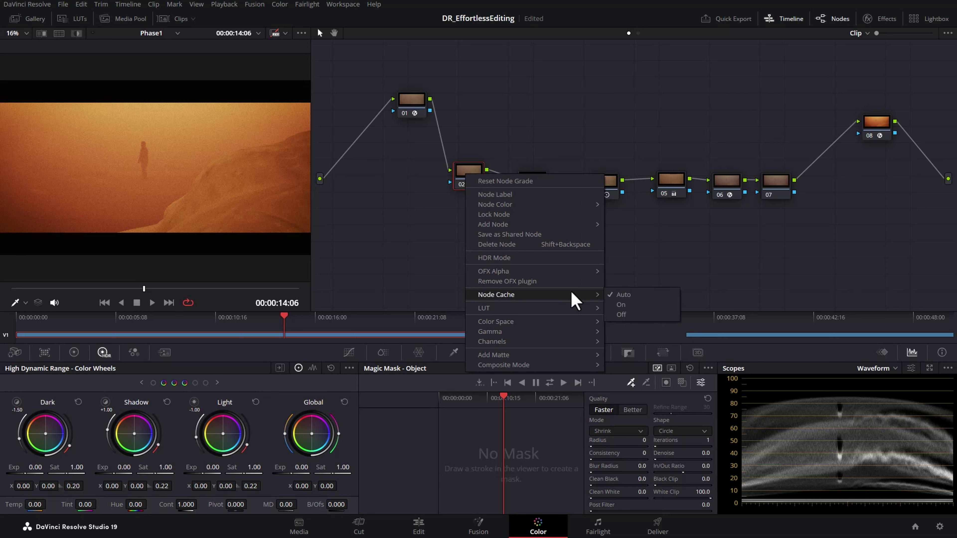
left_click(643, 306)
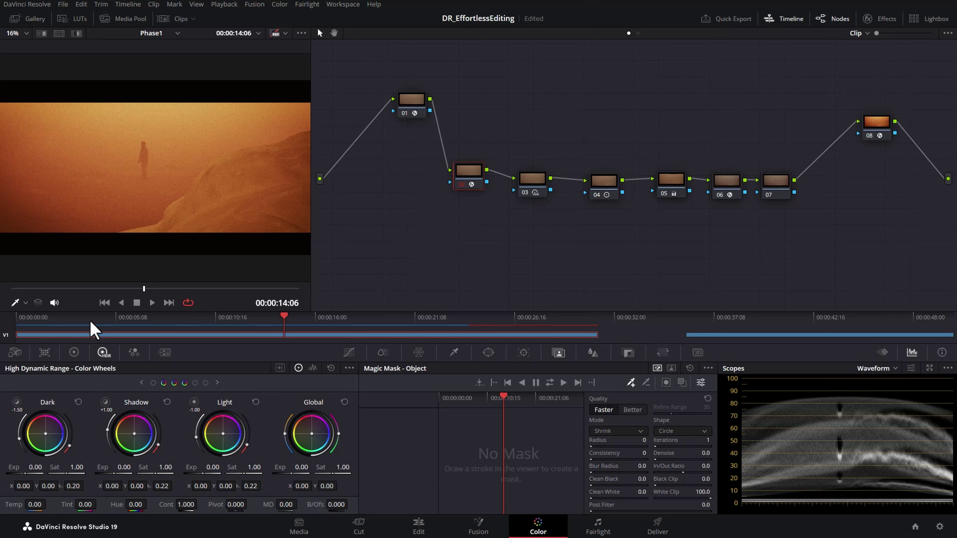
- Play the node-cached clip from near its start to check the playback frame rate
left_click(35, 317)
left_click(151, 303)
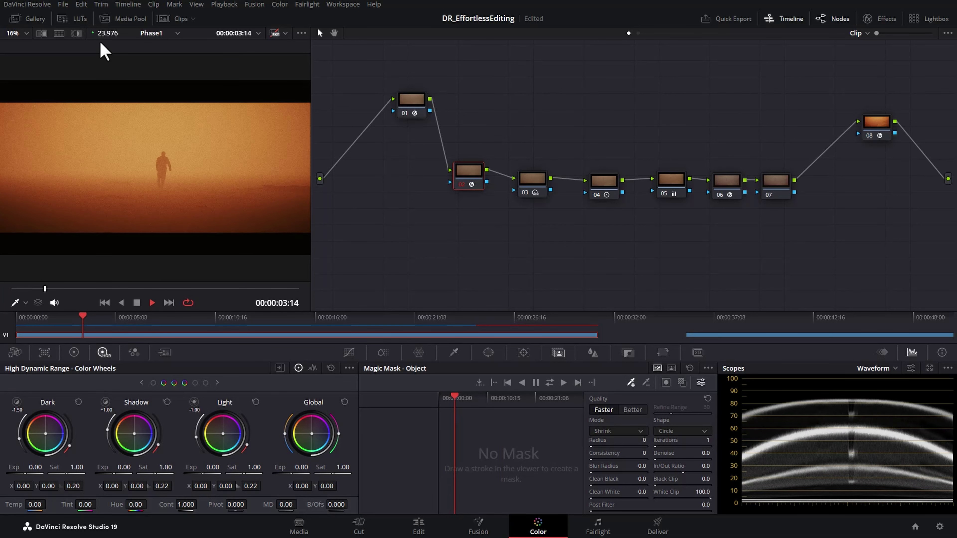
key("space")
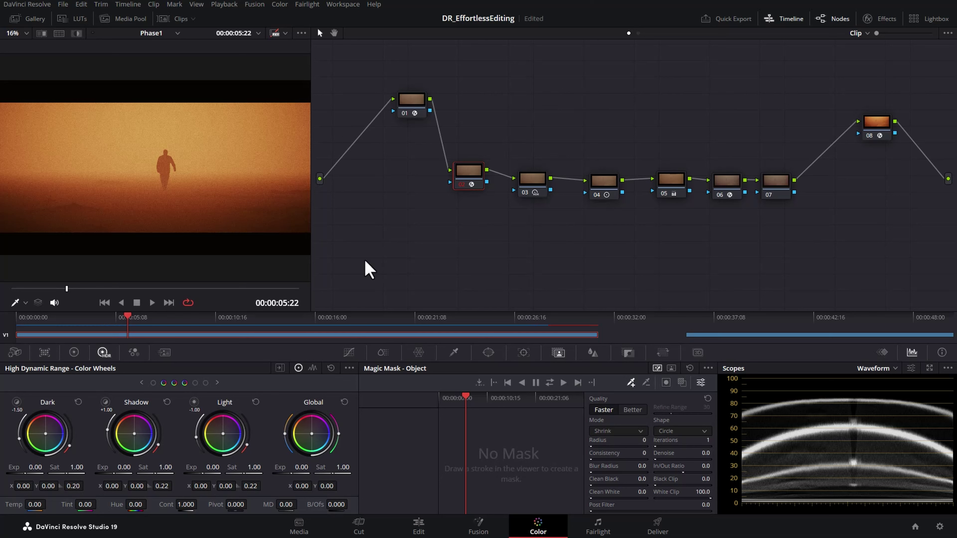
- Add a serial node after node 07, place it below the node row and play the clip to test the cache
right_click(788, 178)
mouse_move(789, 229)
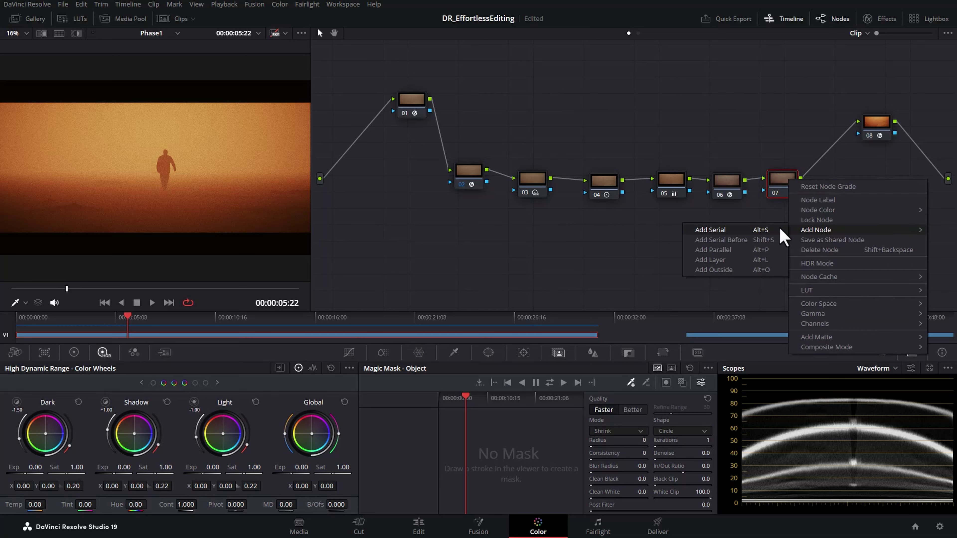
left_click(710, 229)
left_click_drag(829, 188, 746, 293)
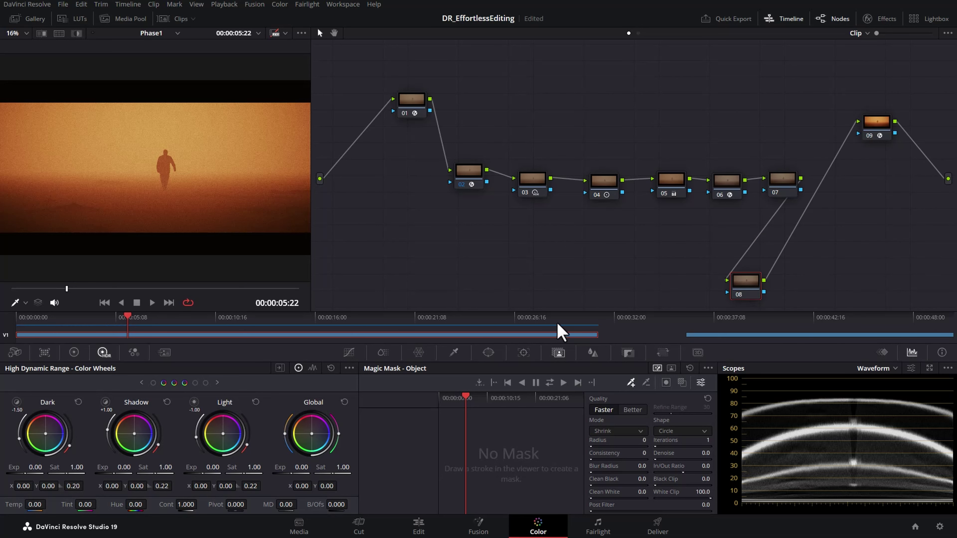
left_click(152, 302)
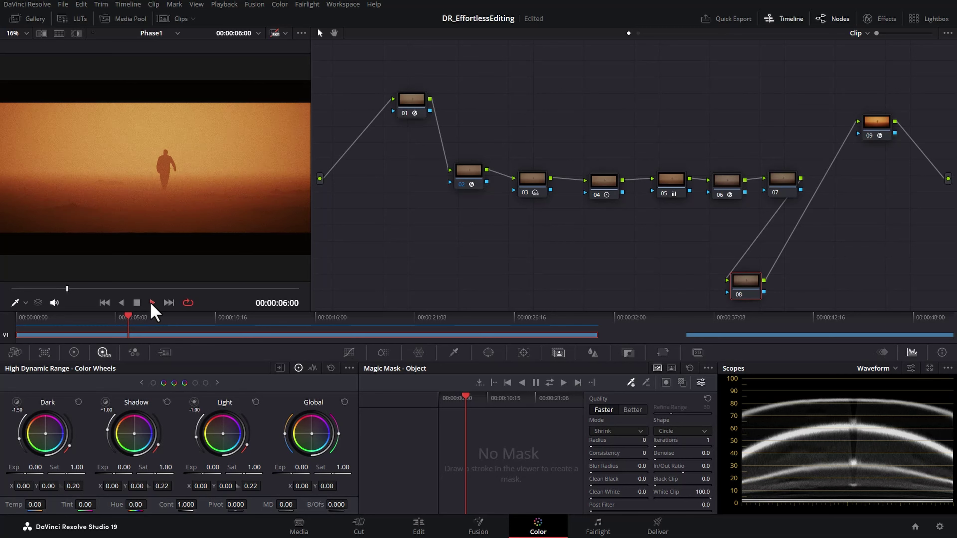
left_click(137, 304)
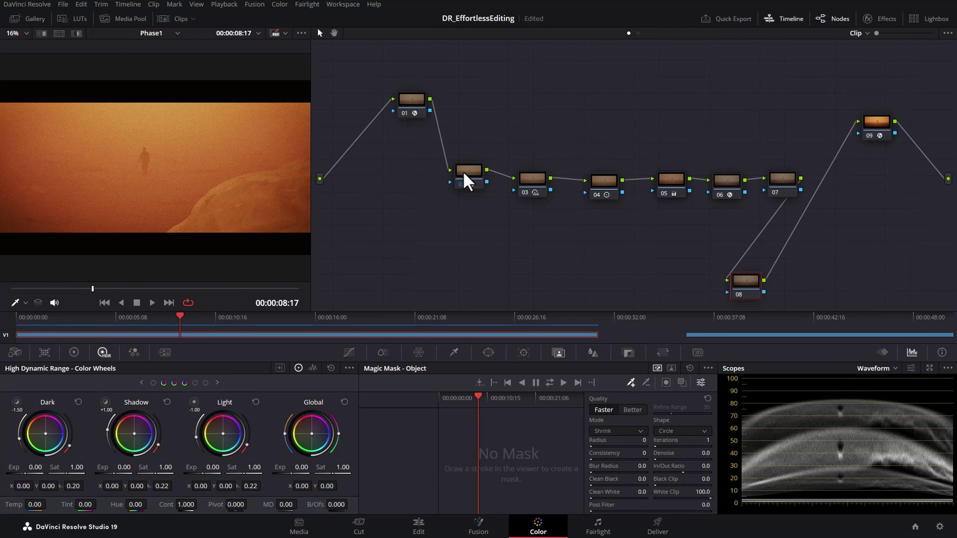
- Try a serial node inserted before cached node 02, placed below node 01, and delete it again
right_click(467, 181)
mouse_move(580, 223)
left_click(682, 233)
left_click_drag(472, 188, 396, 193)
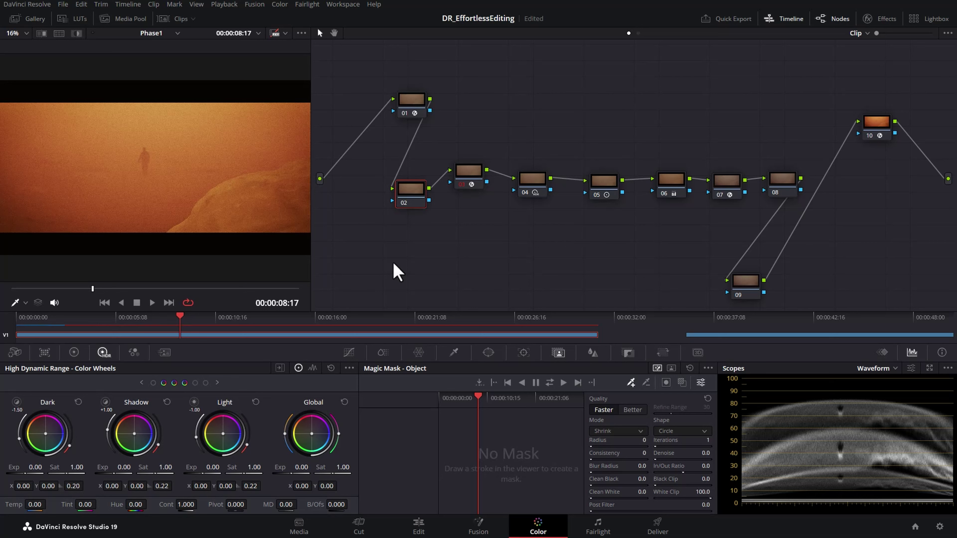
left_click(412, 198)
key("Delete")
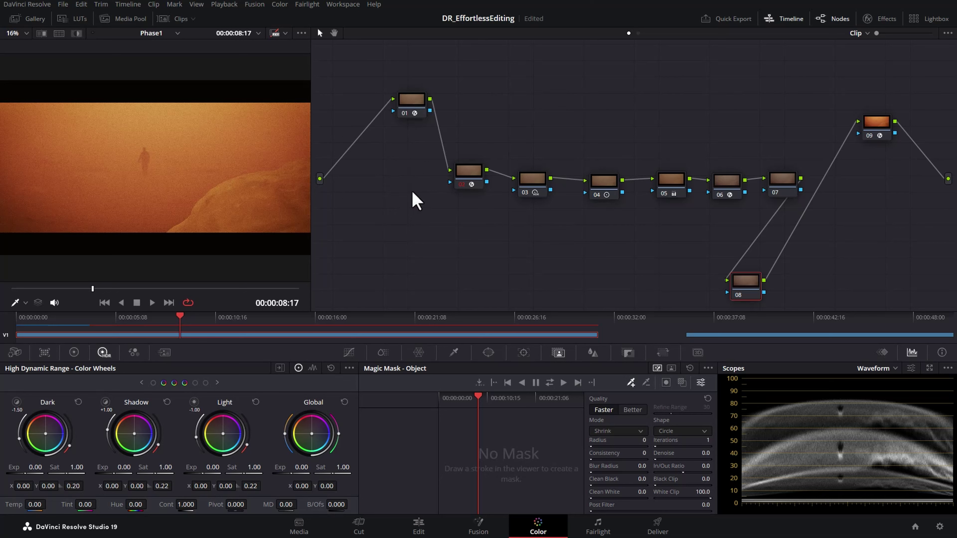
- Delete the two blank serial nodes after node 06 and open the render cache mode options
left_click(761, 287)
key("Delete")
left_click(228, 5)
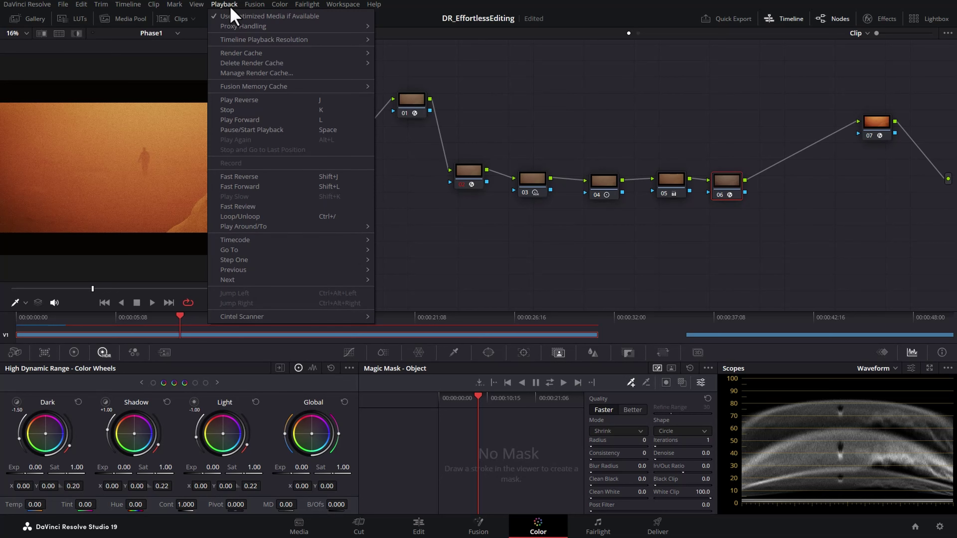
mouse_move(252, 54)
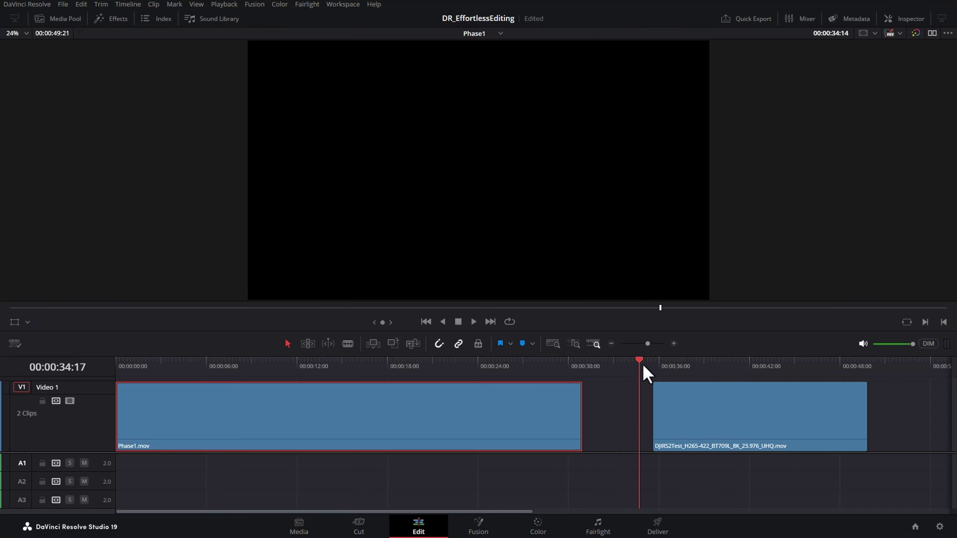
- Move the playhead to the start of the DJIRS2Test clip on the Edit page and play it to check its frame rate
left_click_drag(643, 367, 654, 366)
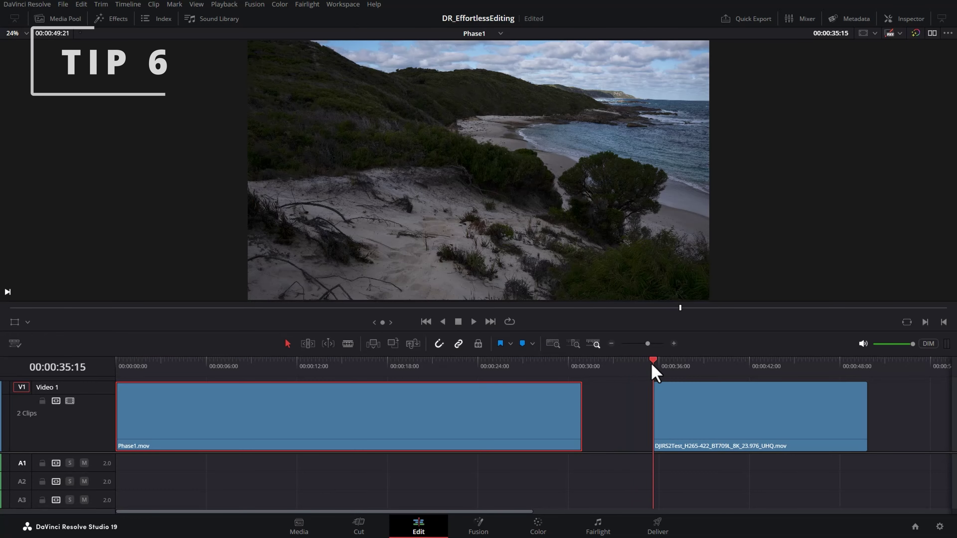
key("space")
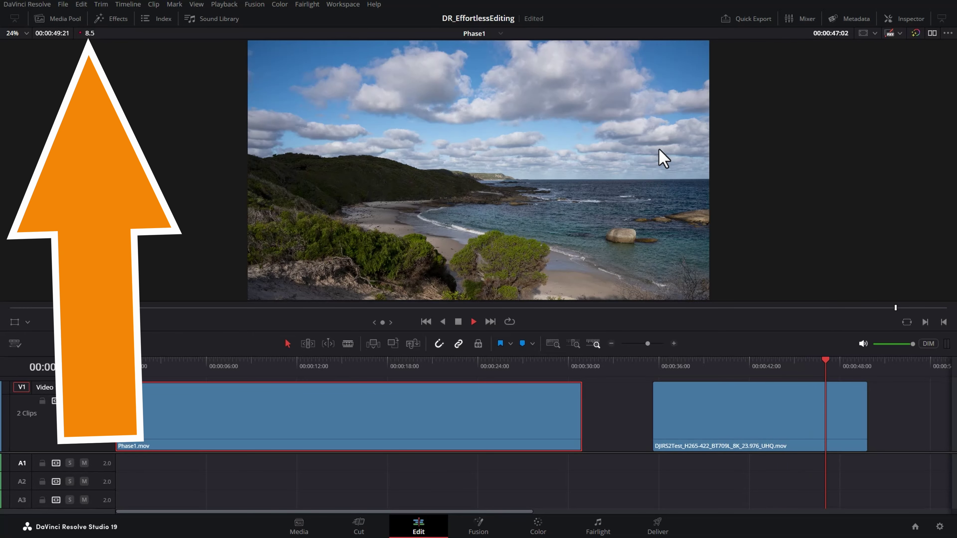
- Stop playback, check the DJIRS2Test clip's node graph on the Color page and return to the Edit page
key("space")
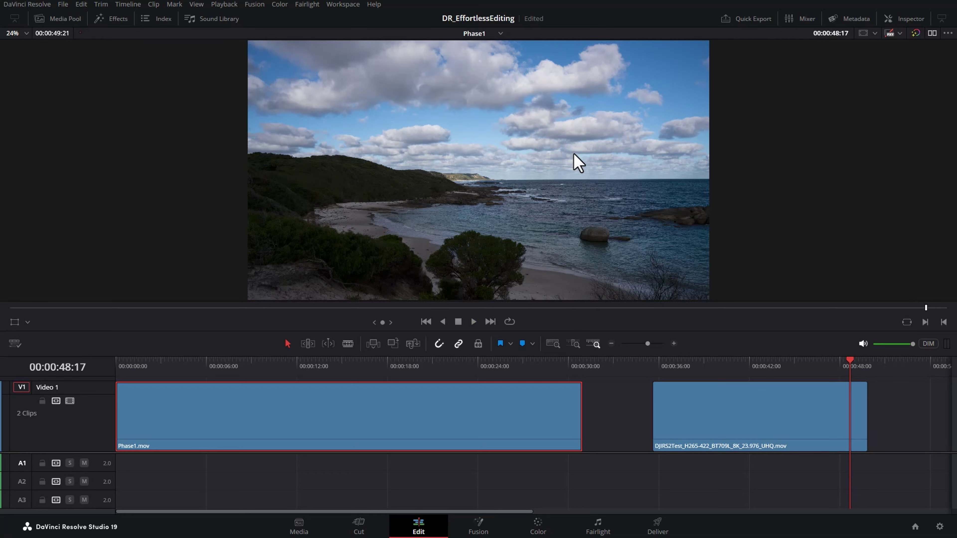
left_click(532, 533)
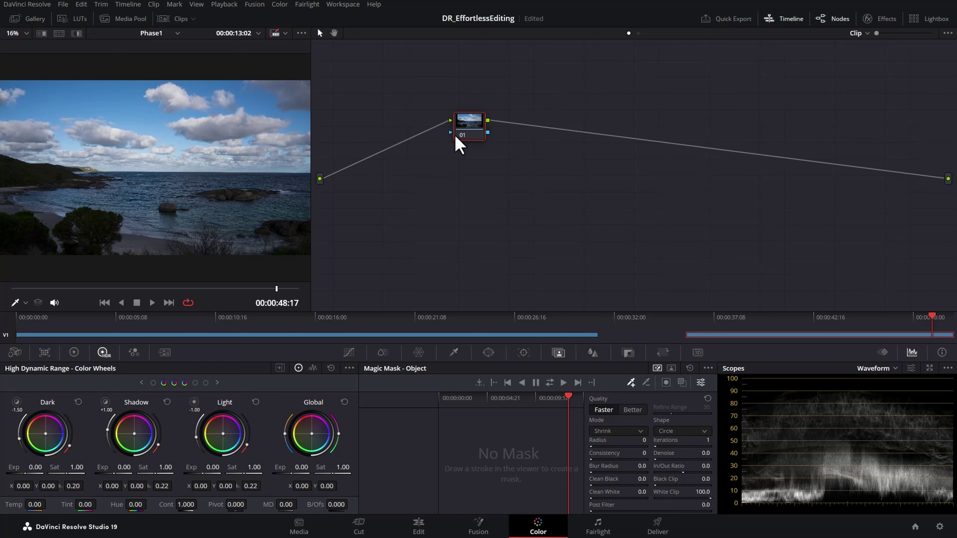
left_click(417, 526)
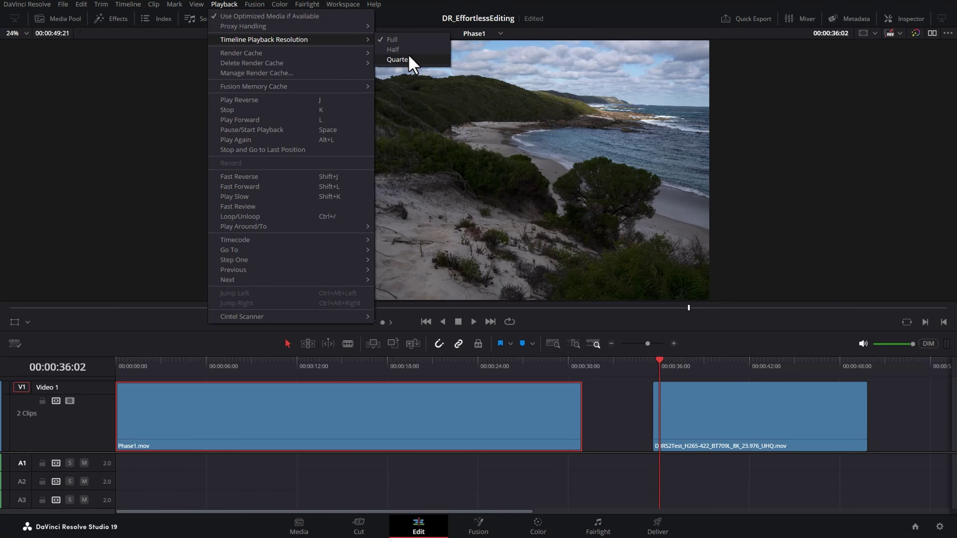
- Try the Half timeline playback resolution and play the DJIRS2Test clip to check its frame rate
left_click(411, 53)
key("space")
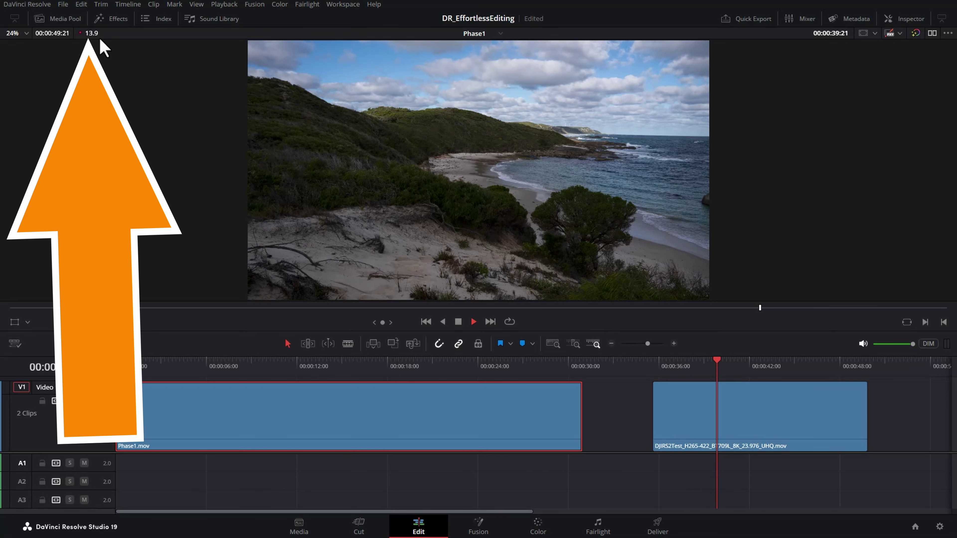
key("space")
- Try the Quarter timeline playback resolution and play the DJIRS2Test clip again from near its start
left_click(225, 4)
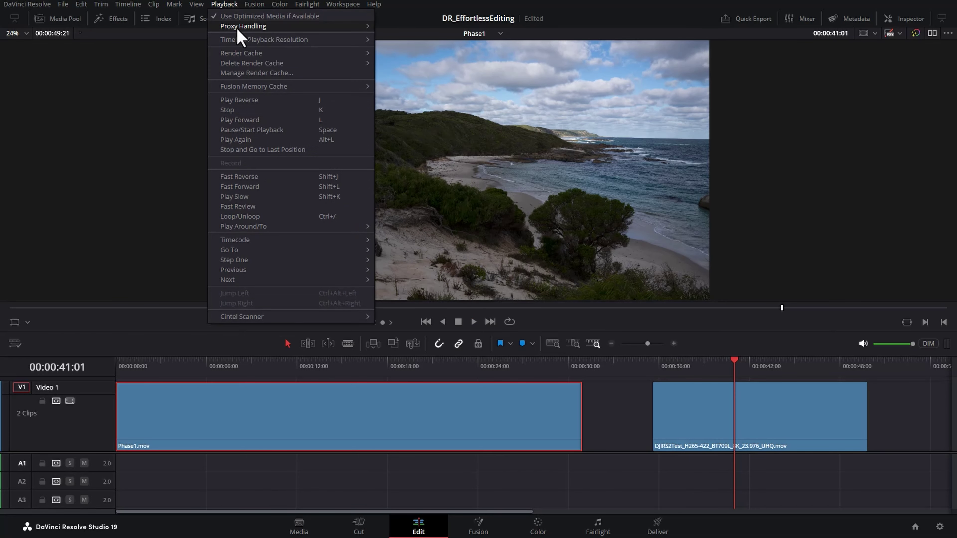
mouse_move(249, 39)
left_click(420, 62)
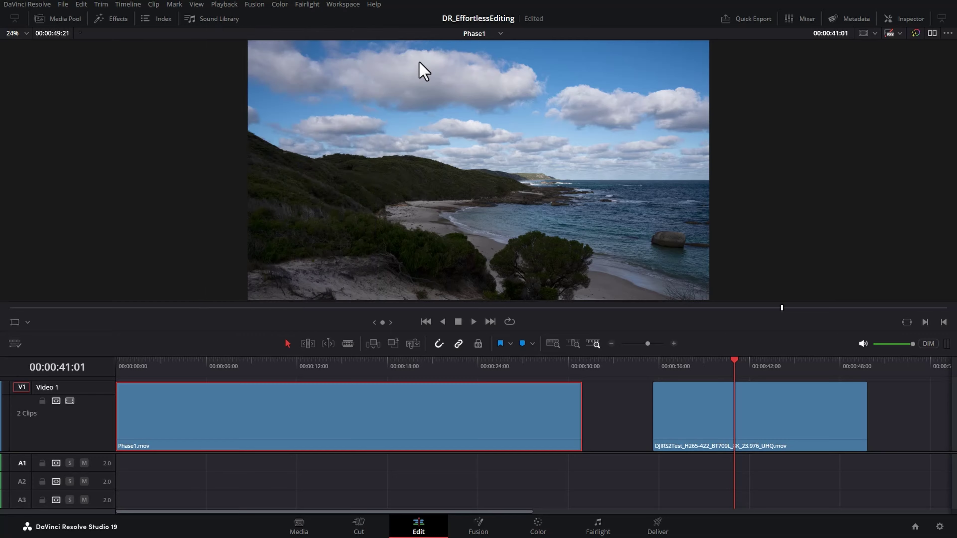
left_click(671, 372)
key("space")
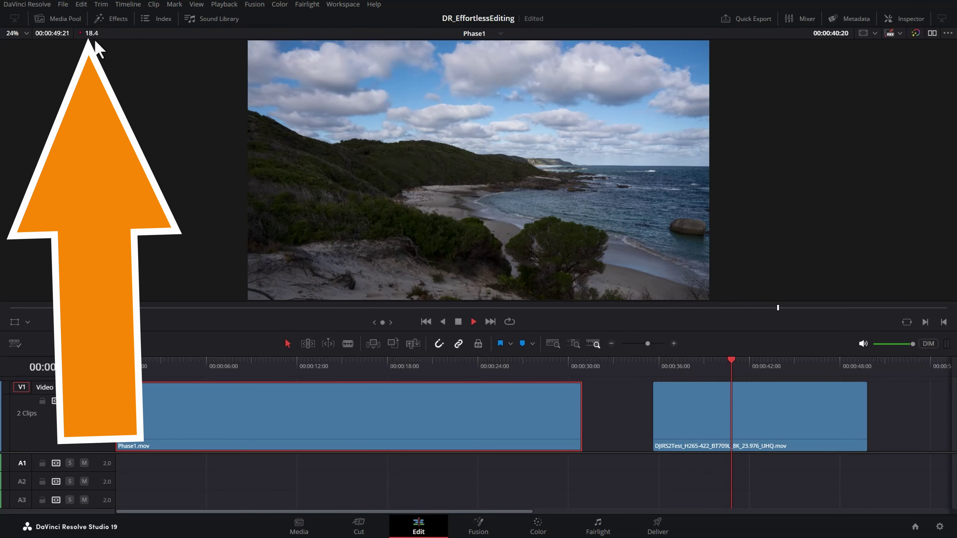
key("space")
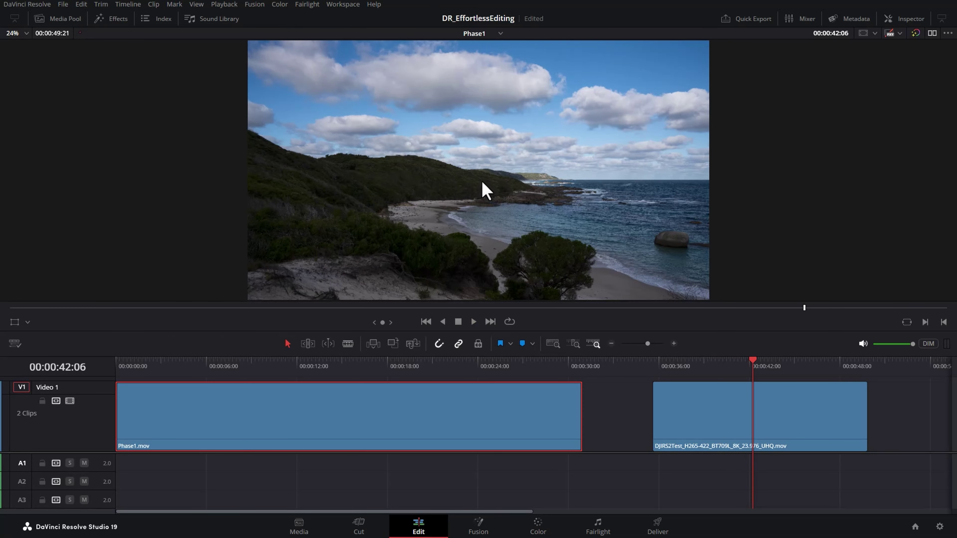
- Return the timeline playback resolution to Full and move the playhead near the start of the DJIRS2Test clip
left_click(223, 4)
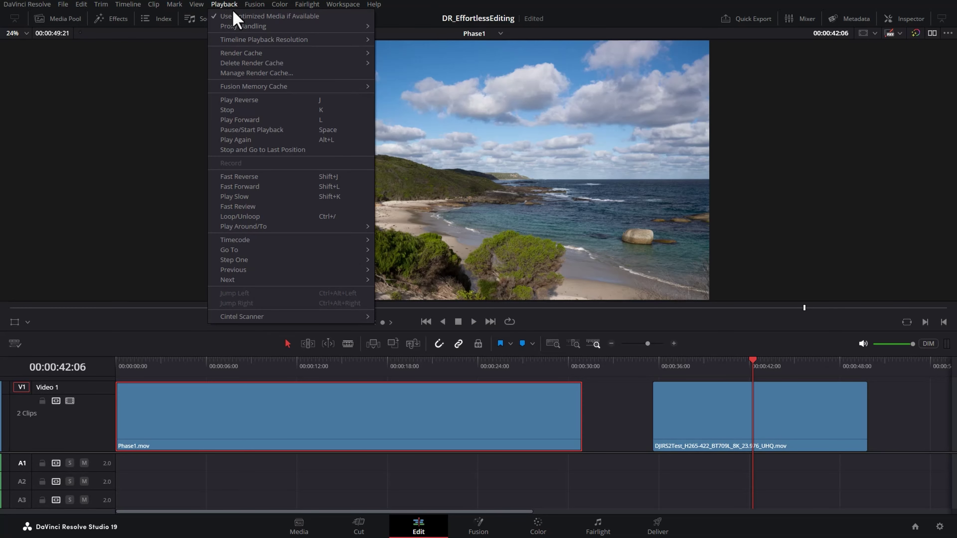
mouse_move(260, 41)
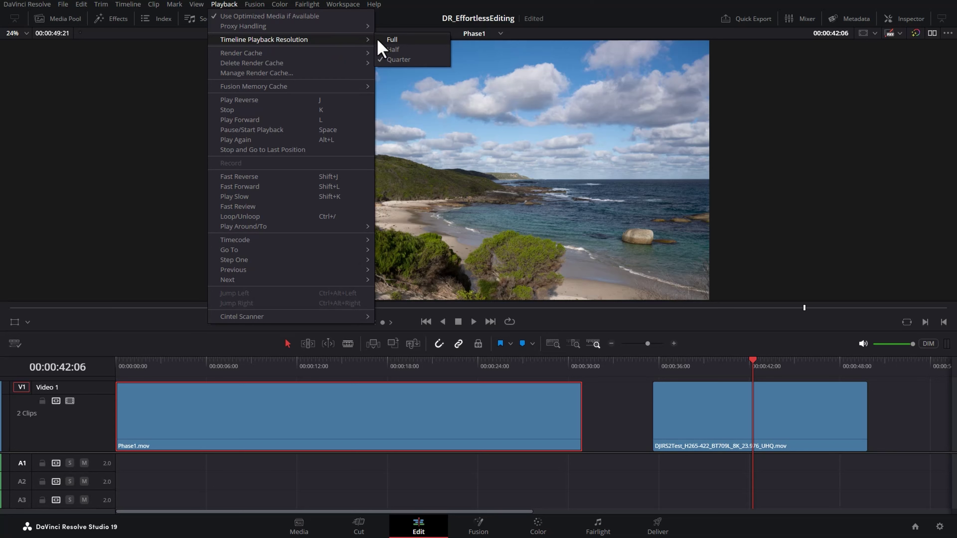
left_click(413, 40)
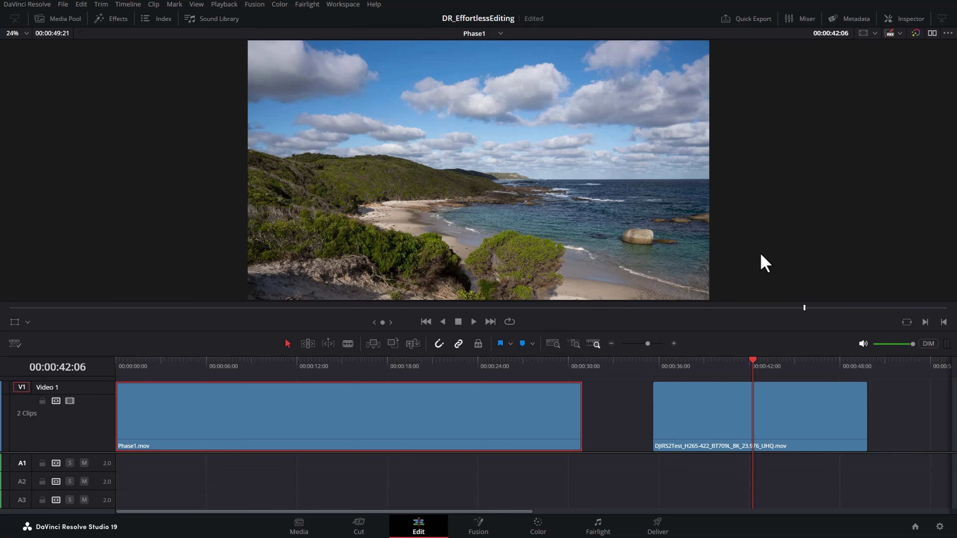
left_click(666, 366)
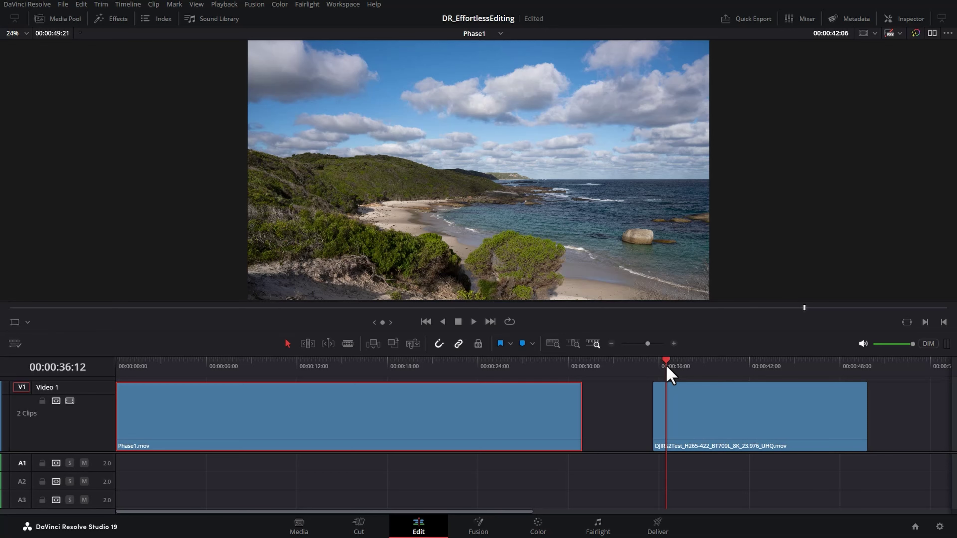
- Load the DJIRS2Test clip on the Media page and widen the Clip Name column
left_click(299, 528)
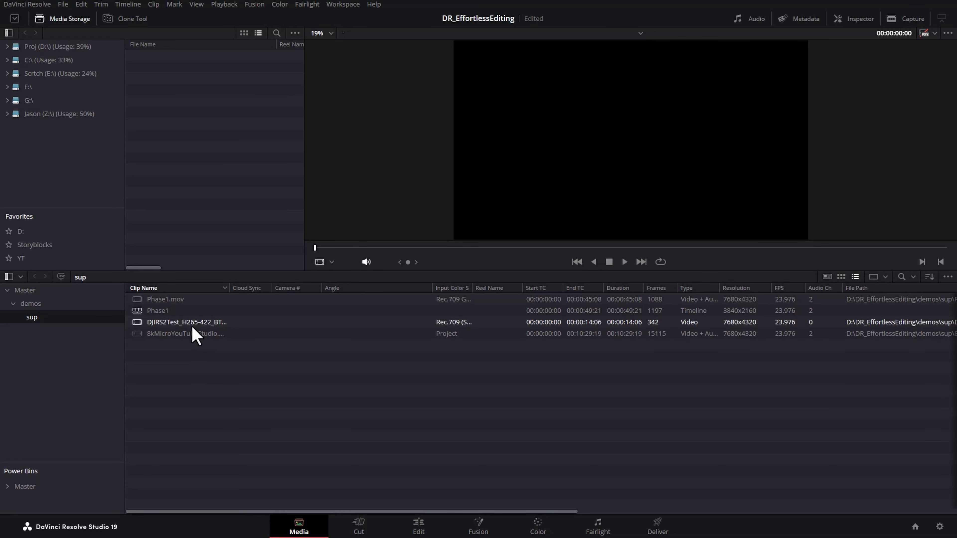
left_click(209, 323)
left_click_drag(230, 288, 250, 285)
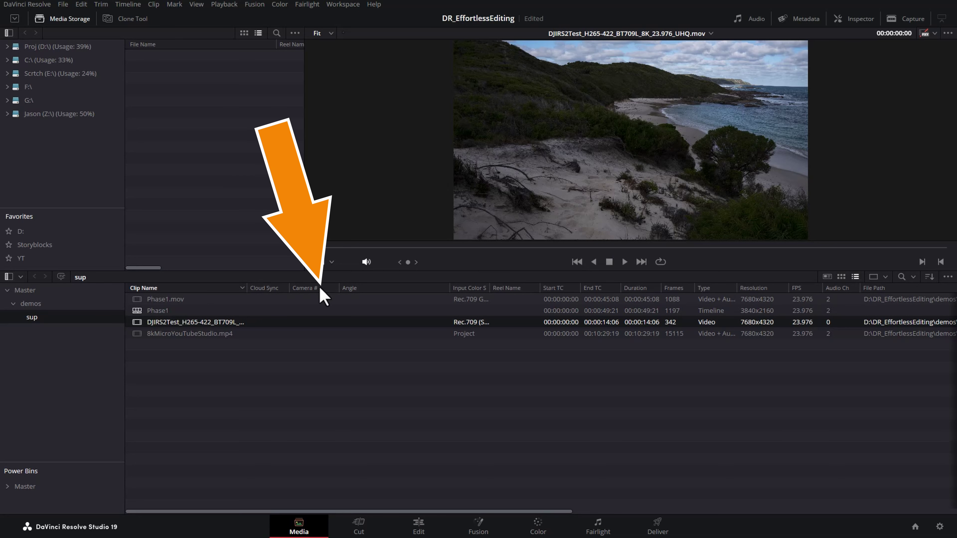
- Show the Proxy and Proxy Media Path columns in the media pool list
right_click(376, 287)
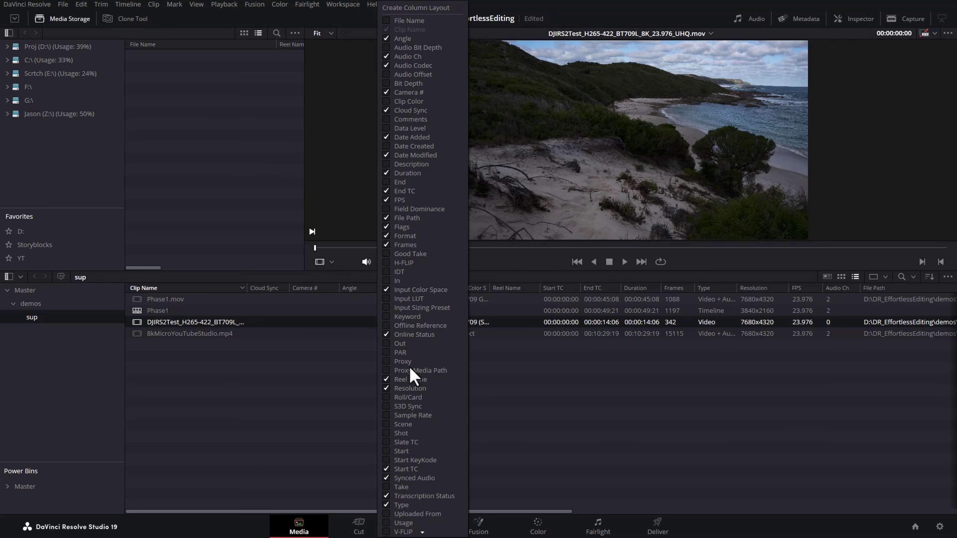
left_click(387, 371)
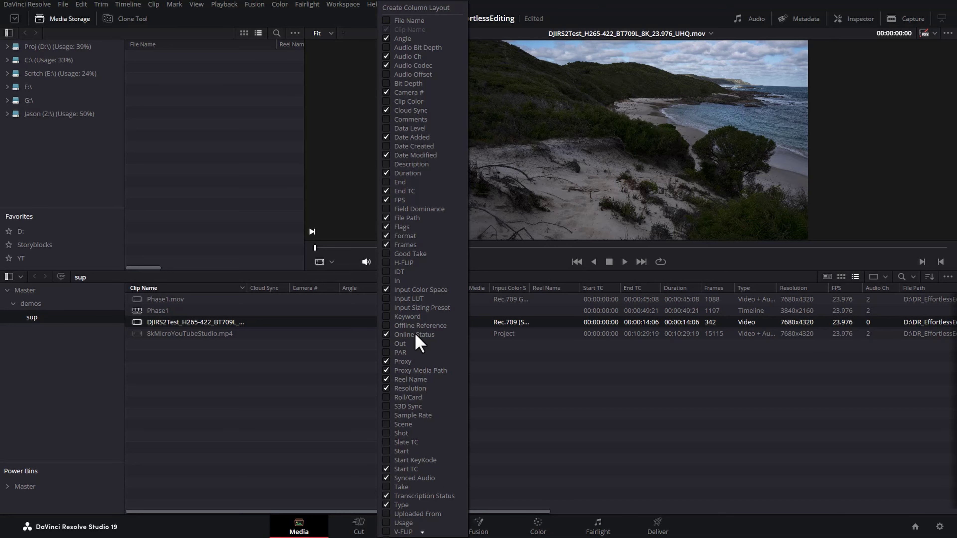
left_click(490, 381)
left_click_drag(527, 512, 931, 293)
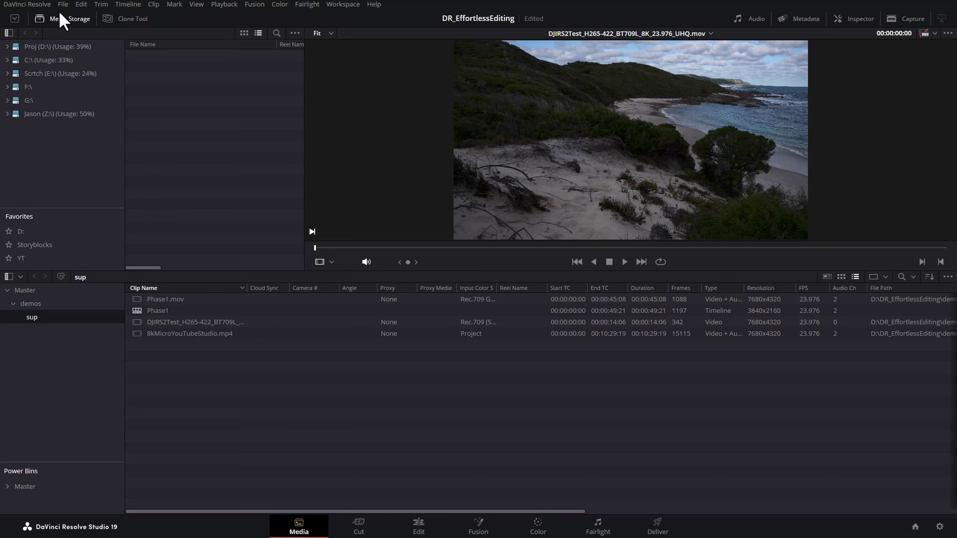
- Review the proxy media resolution and format choices in the project settings, then close them without changes
left_click(62, 4)
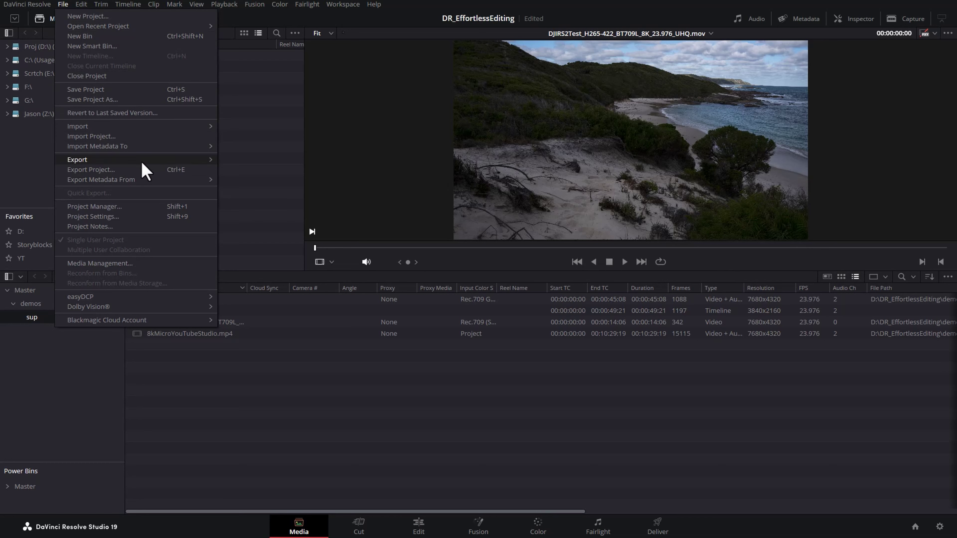
left_click(172, 216)
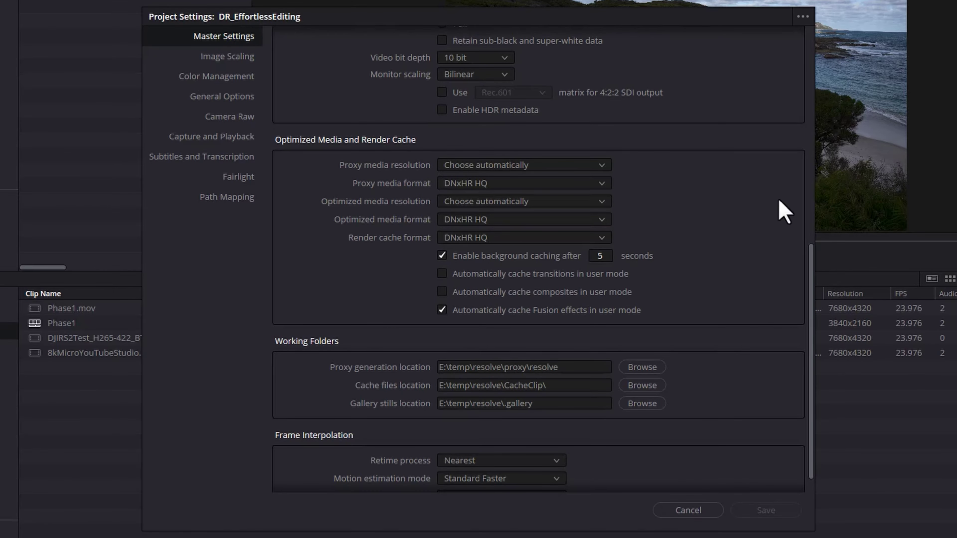
scroll(710, 223, "down", 1)
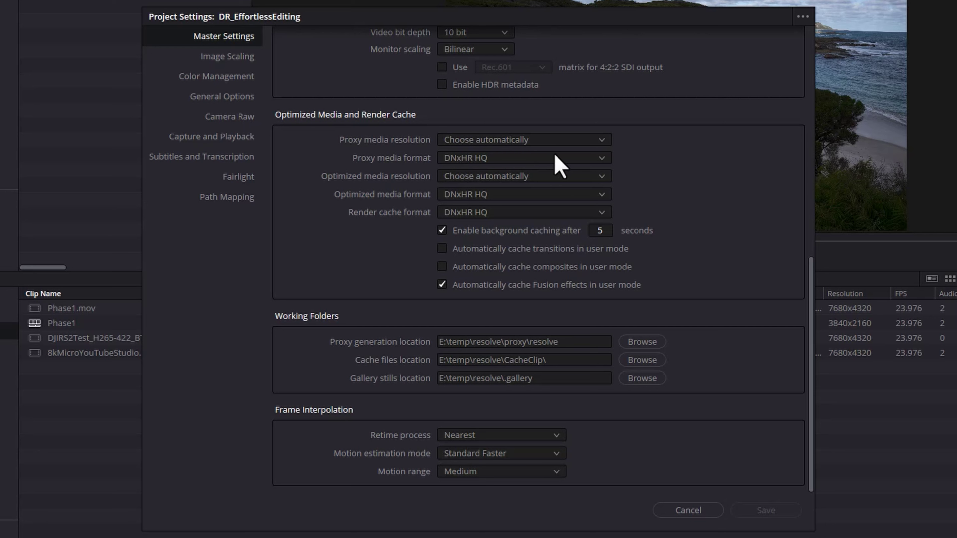
left_click(603, 141)
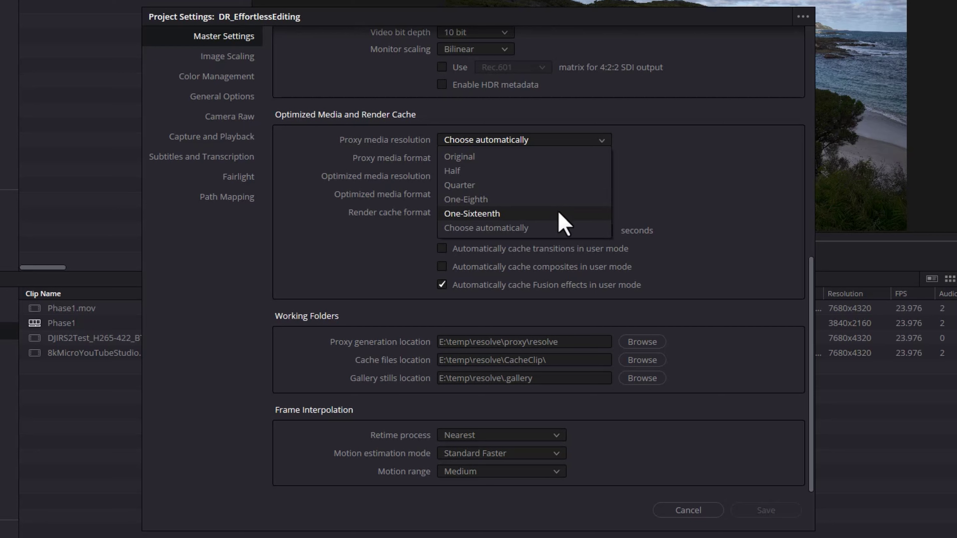
left_click(544, 227)
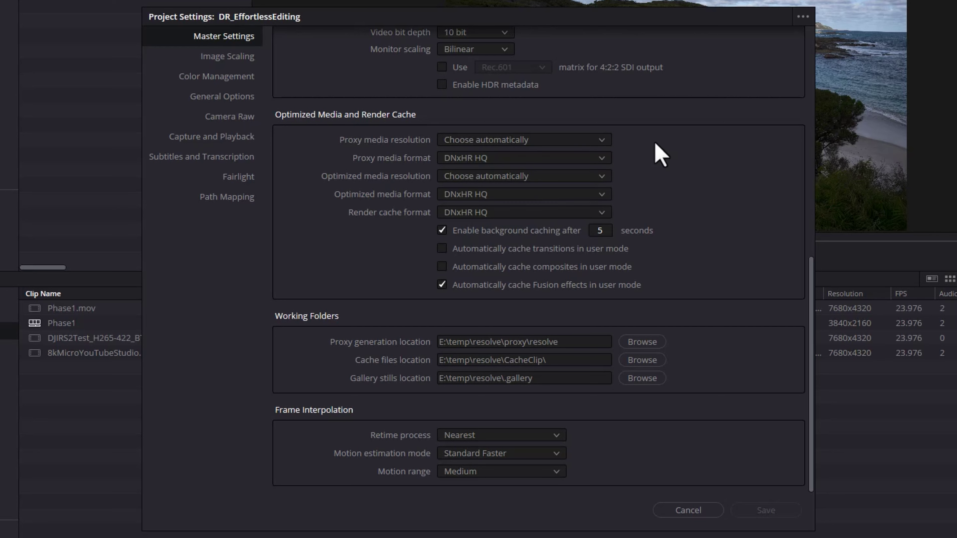
left_click(602, 158)
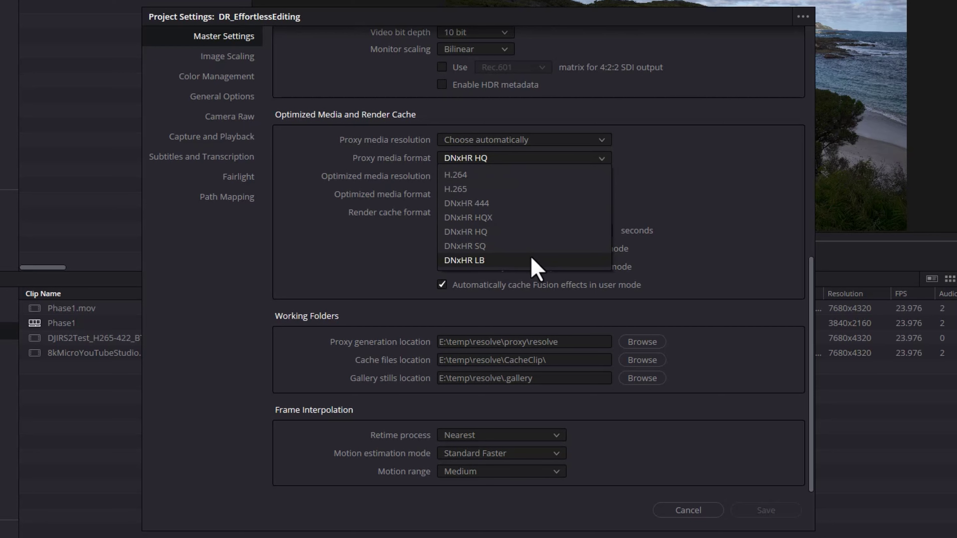
left_click(682, 158)
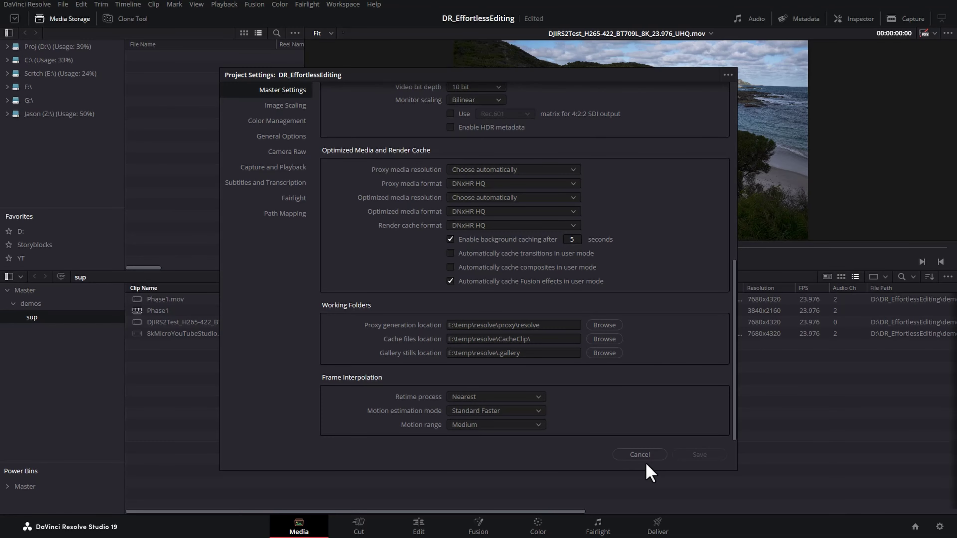
left_click(644, 457)
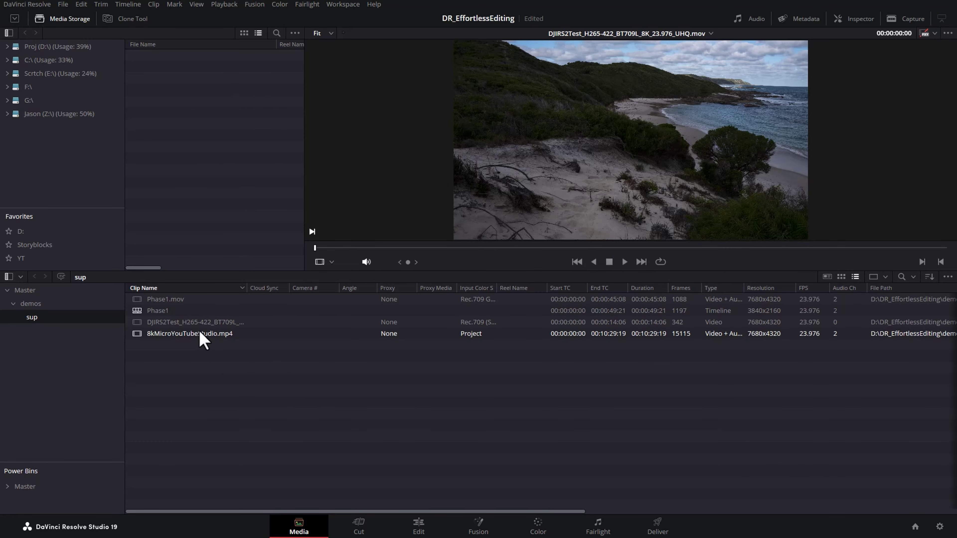
- Generate proxy media for the DJIRS2Test clip in the media pool
right_click(188, 323)
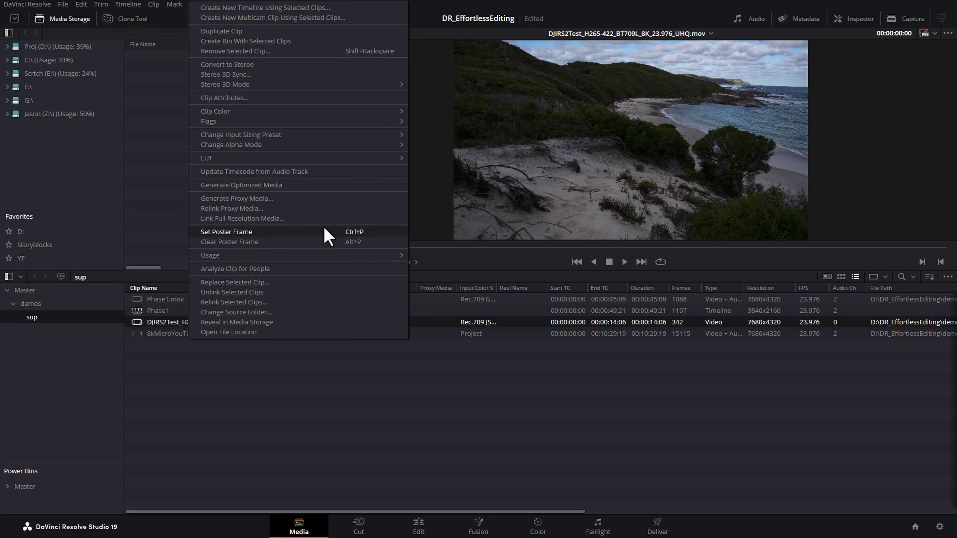
left_click(341, 200)
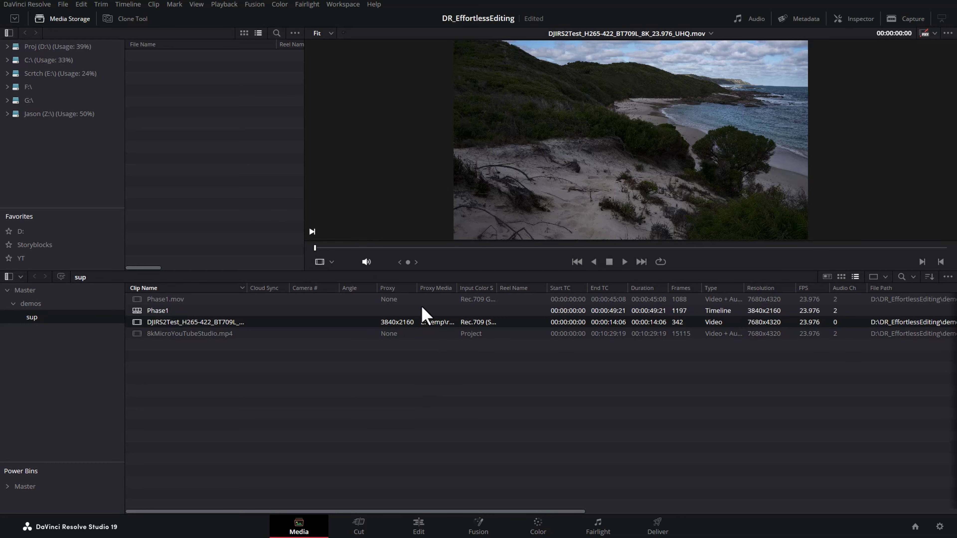
- Widen the Proxy column and move the Online Status column in front of it in the media pool list
left_click_drag(417, 288, 438, 285)
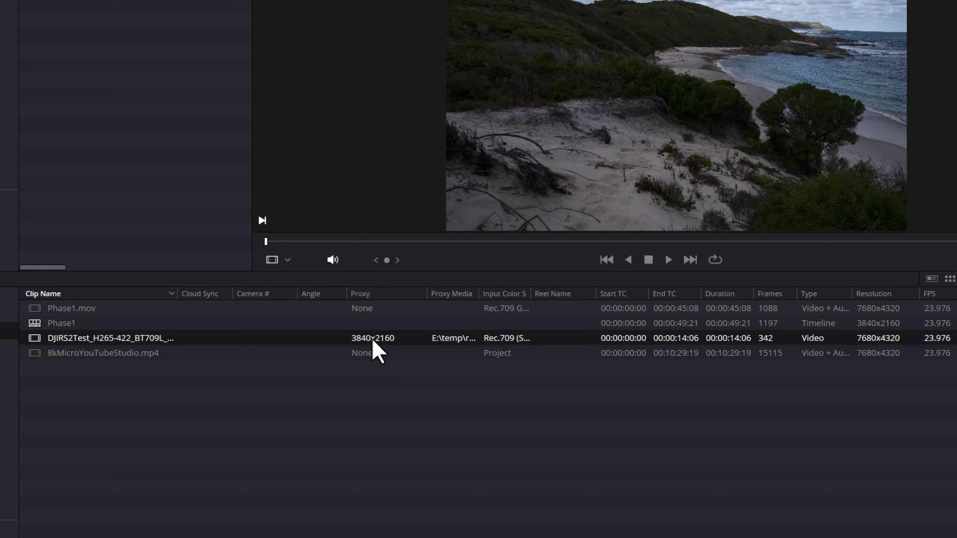
left_click_drag(480, 293, 765, 289)
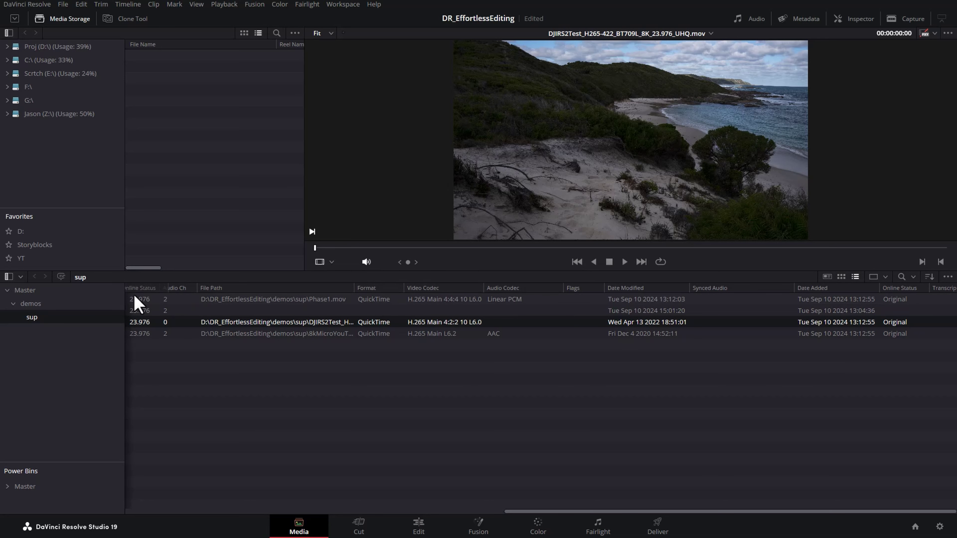
scroll(139, 305, "left", 15)
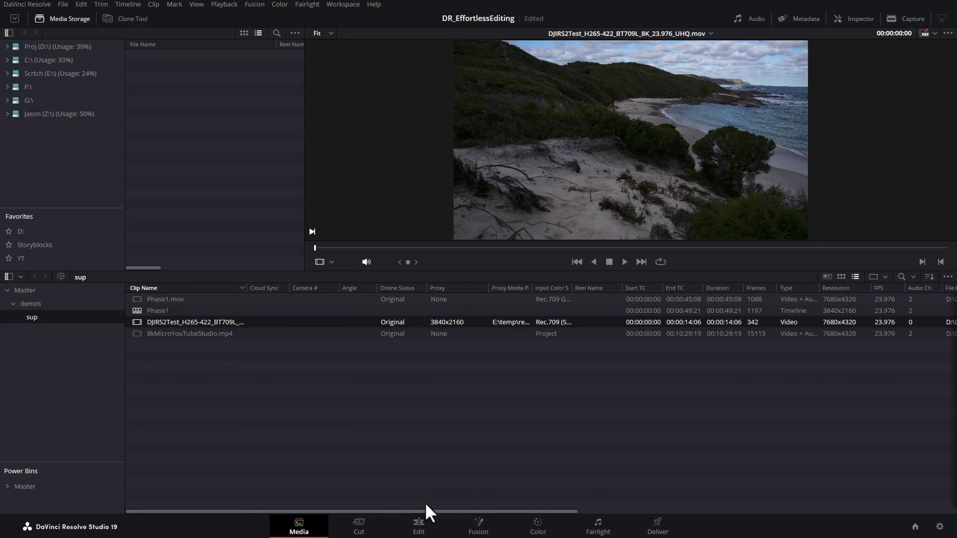
- Play the DJIRS2Test clip from near its start on the Edit page to check playback with proxies still disabled
left_click(420, 527)
left_click(661, 362)
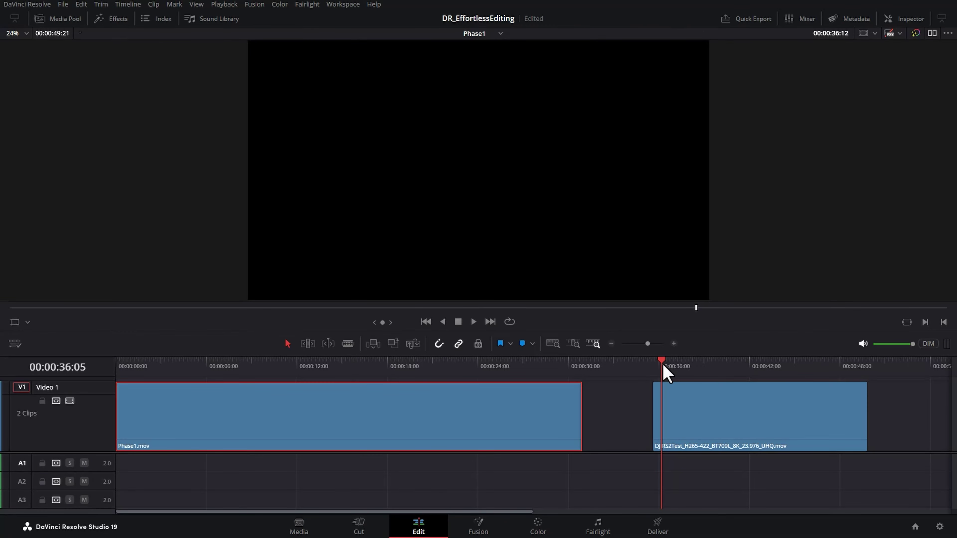
key("space")
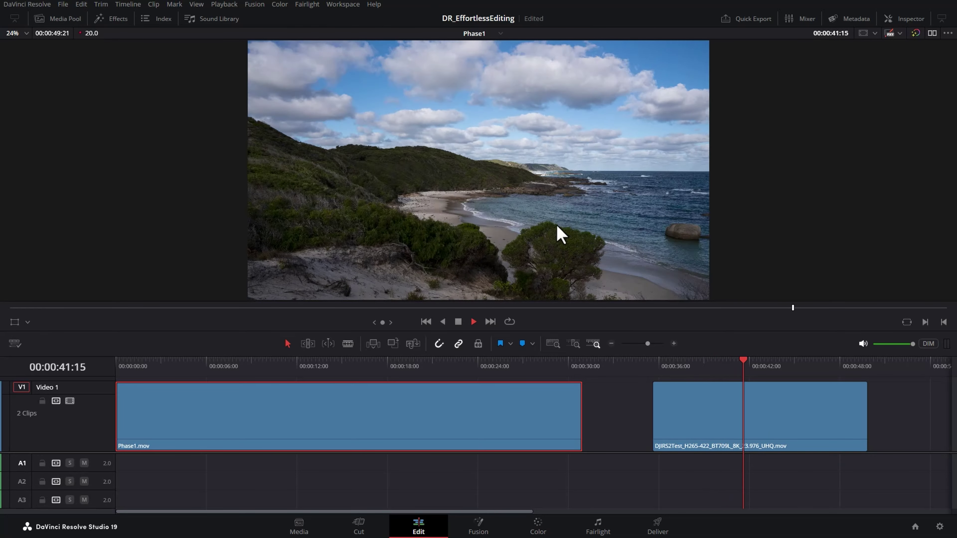
key("space")
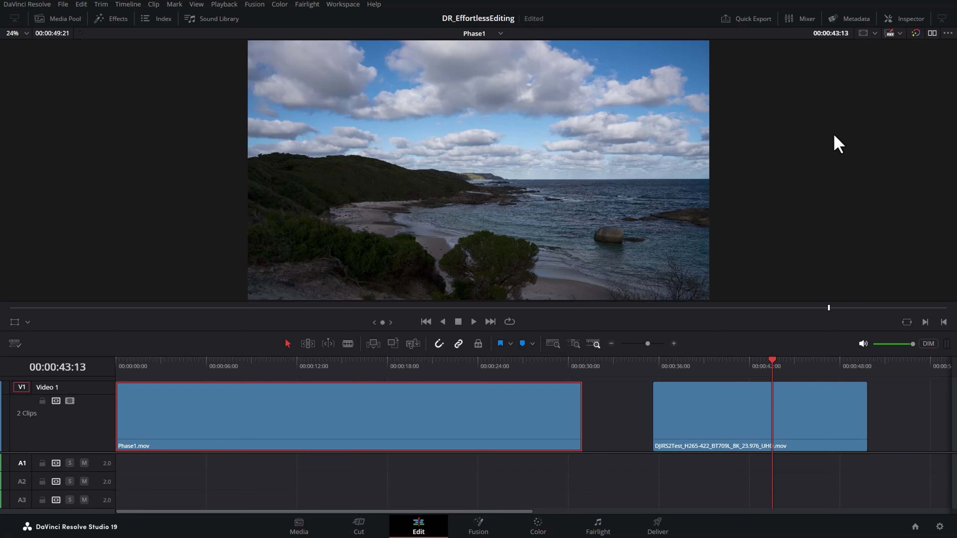
- Switch the timeline's proxy handling to Prefer Proxies
left_click(900, 33)
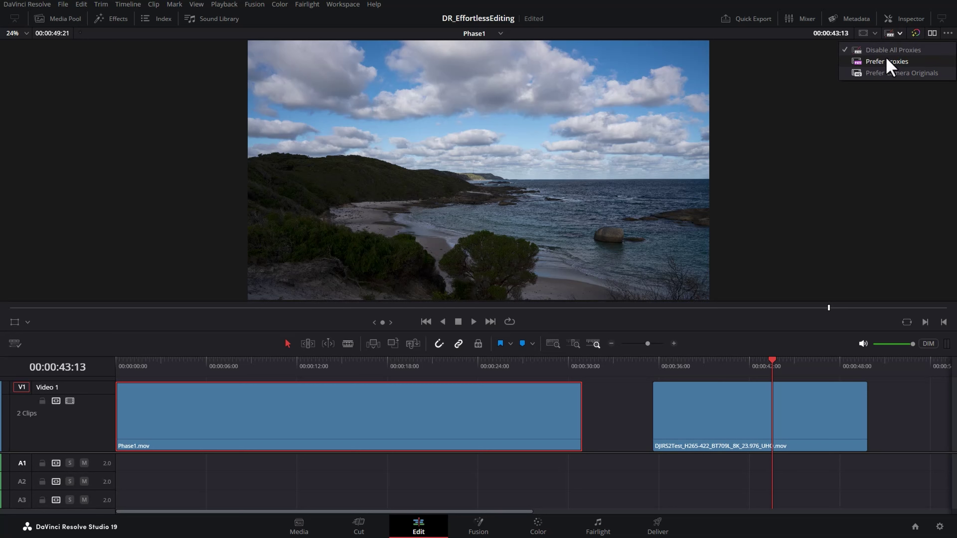
left_click(903, 62)
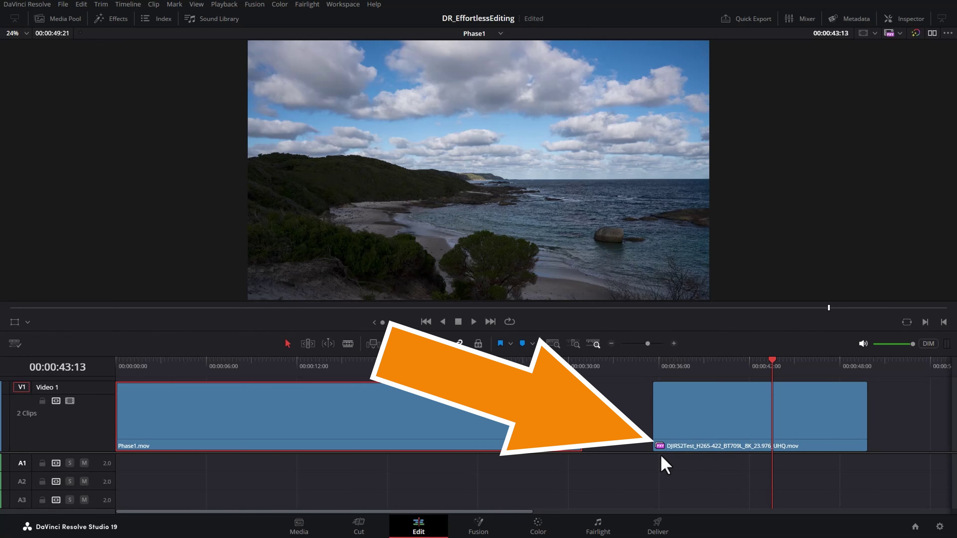
- Play the DJIRS2Test clip from about 00:00:36:06 to check its playback with proxies preferred
left_click(663, 365)
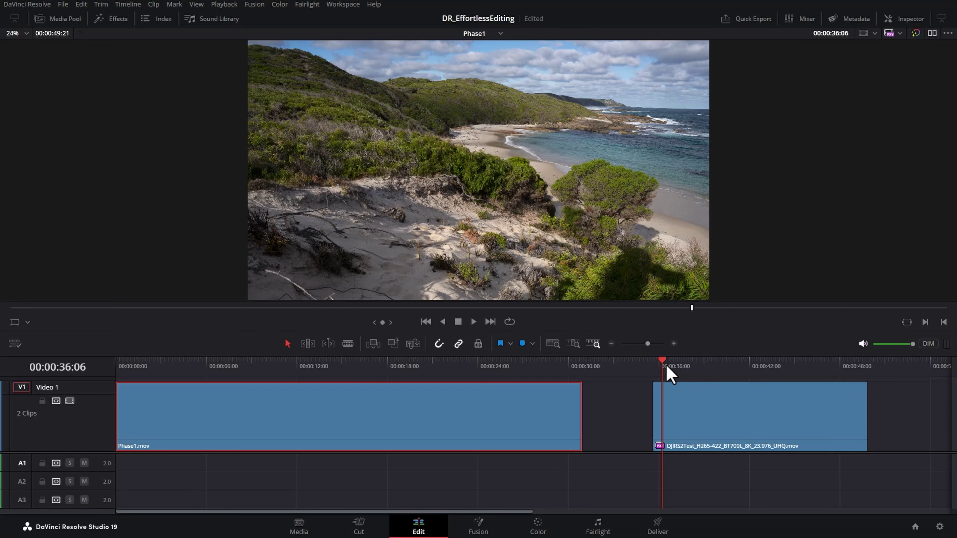
key("space")
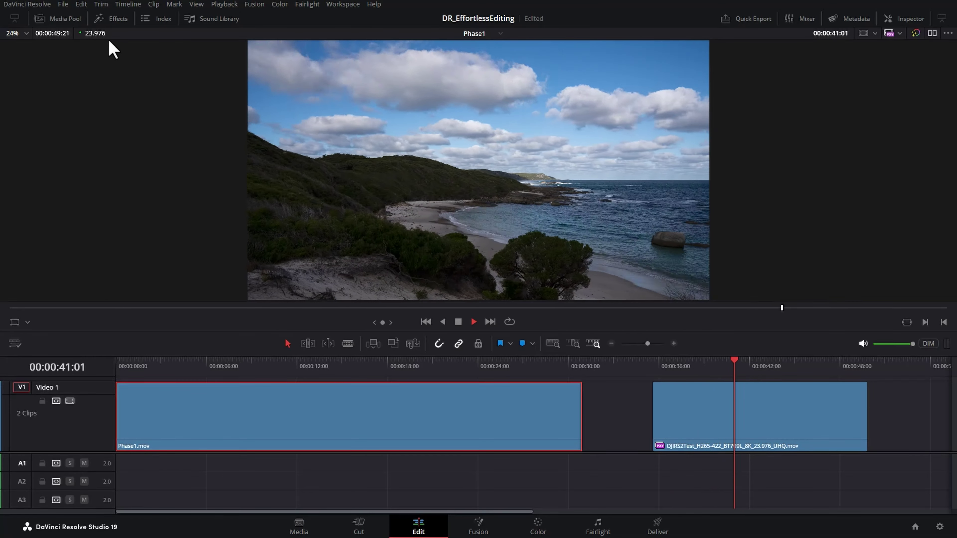
key("space")
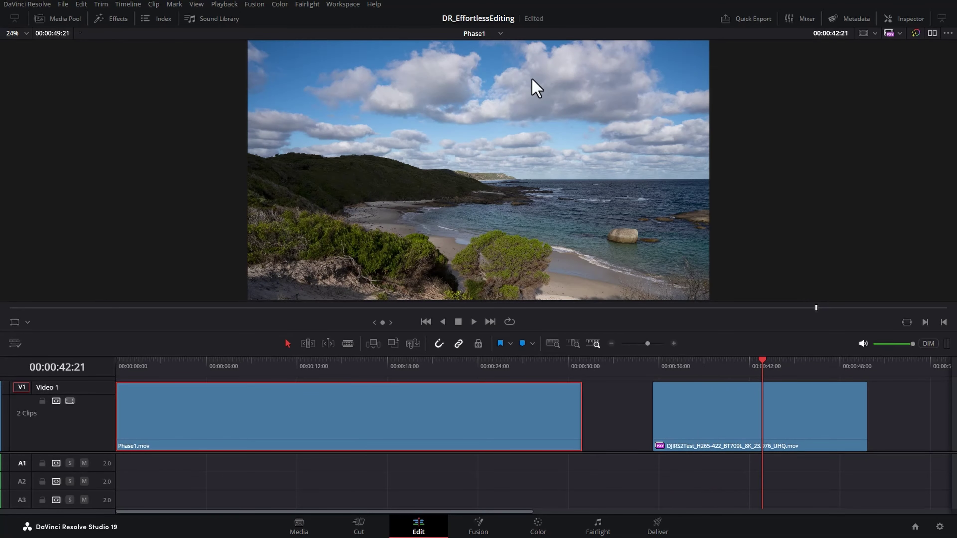
- Keep the timeline's proxy handling on Prefer Proxies and open the Media page to view the clips' proxy status
left_click(901, 33)
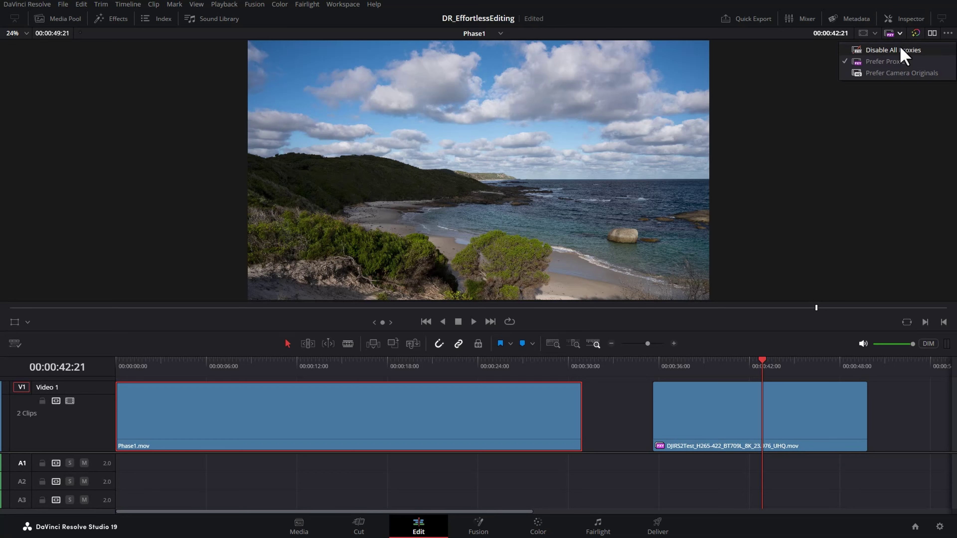
left_click(897, 63)
left_click(300, 528)
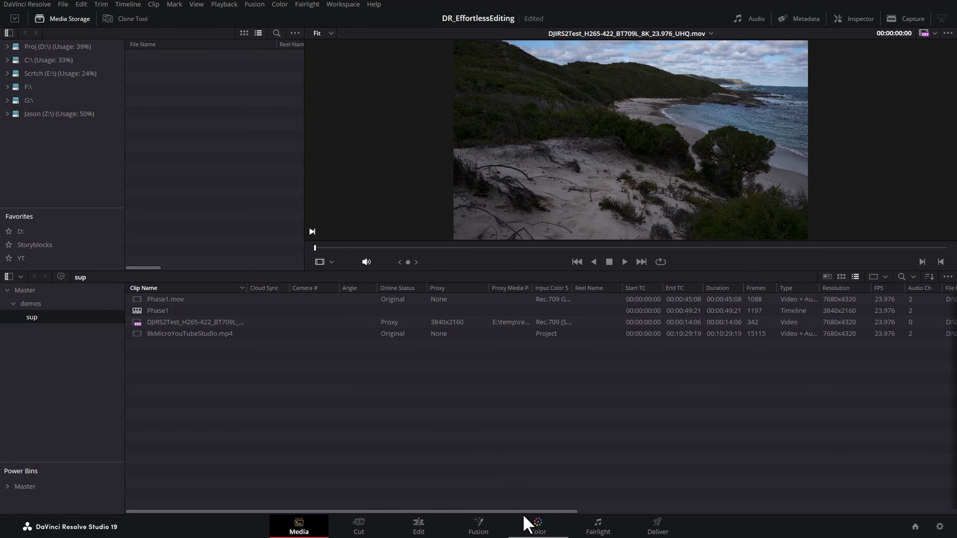
- Set the viewer's proxy handling to Disable All Proxies on the Color page
left_click(536, 534)
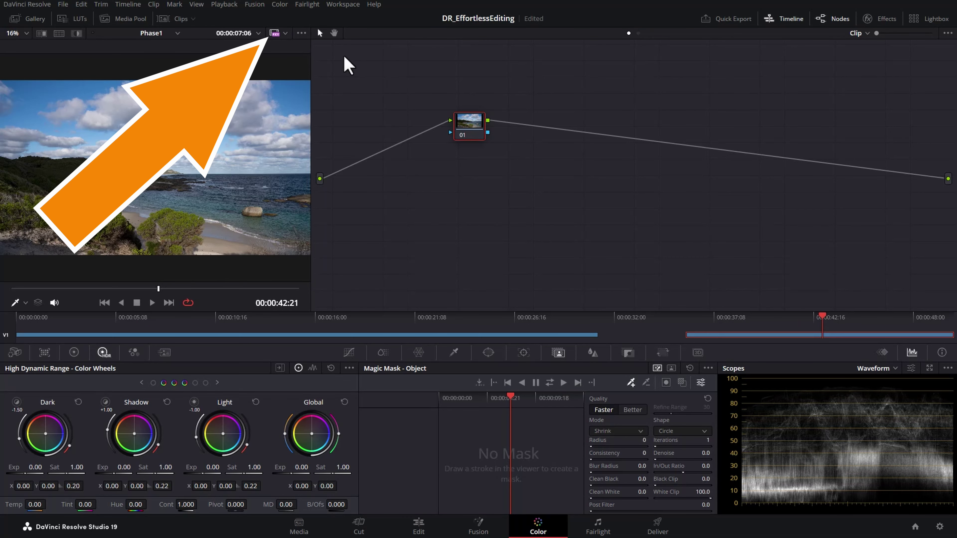
left_click(285, 33)
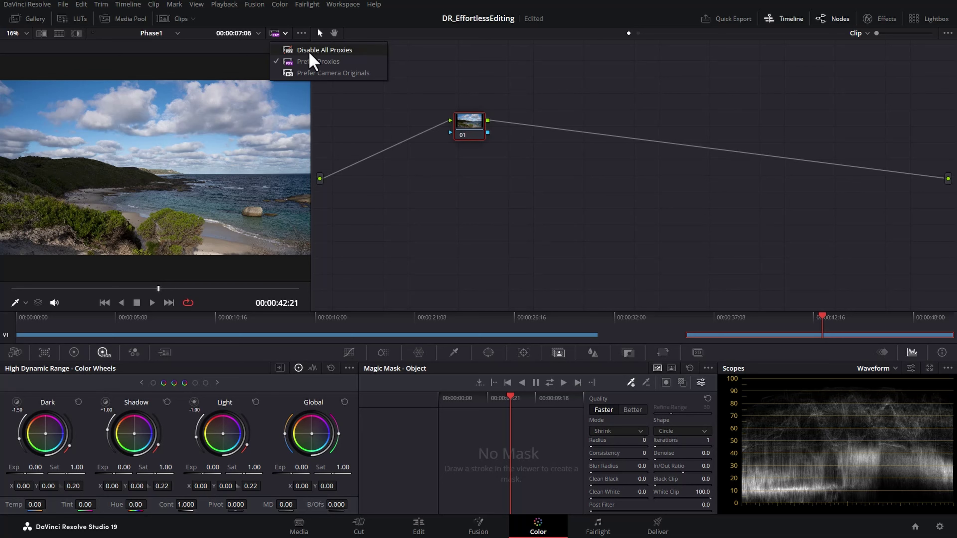
left_click(357, 52)
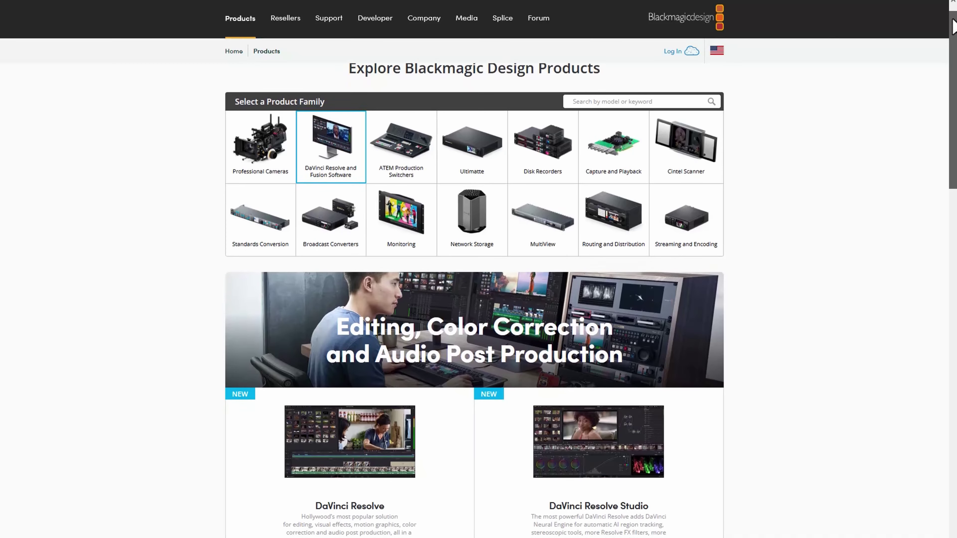
left_click_drag(953, 26, 954, 202)
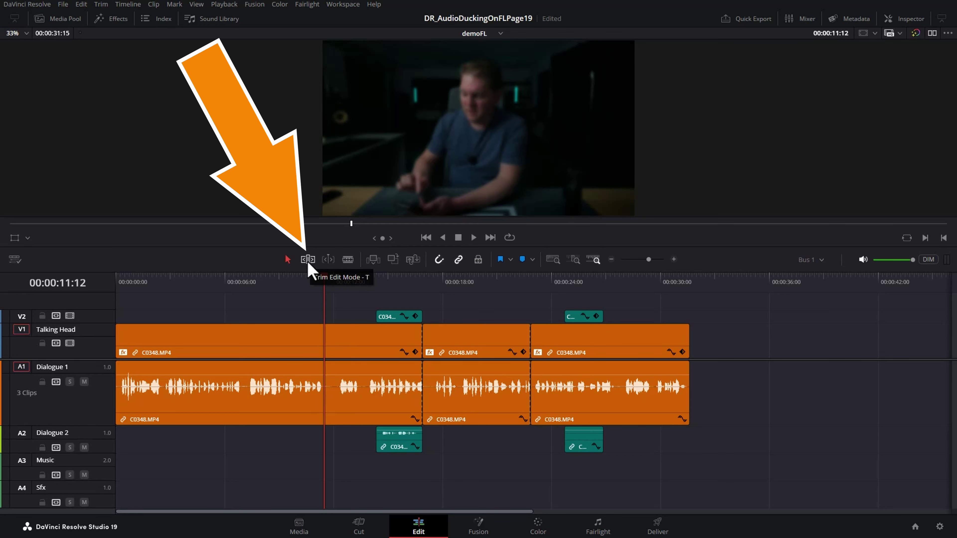
- Trim about two seconds off the start of the second Talking Head clip and close the resulting gap
left_click(308, 264)
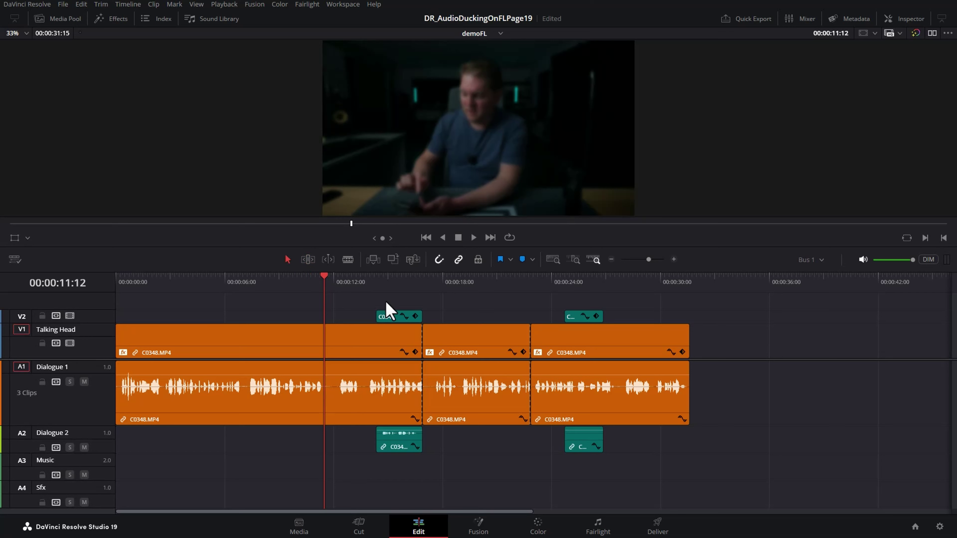
left_click_drag(427, 332, 469, 332)
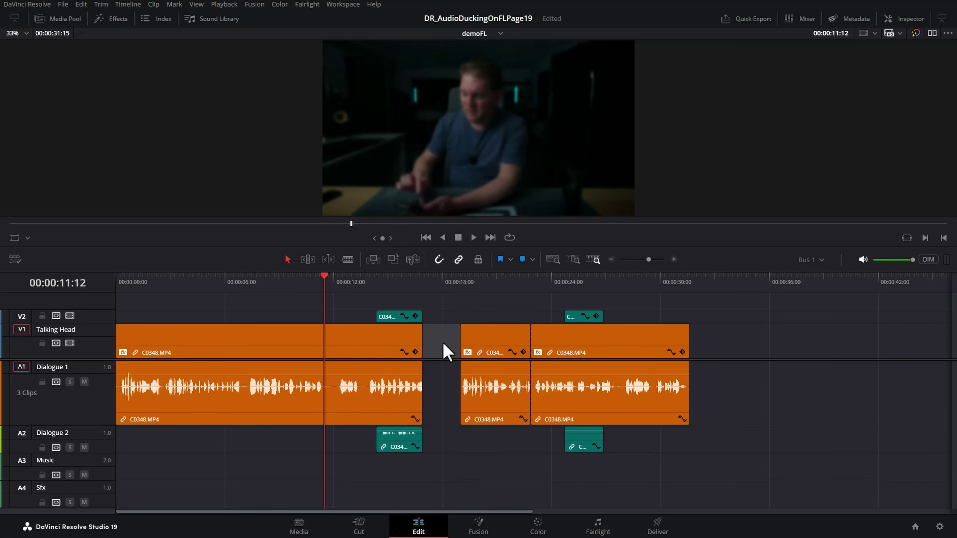
key("Delete")
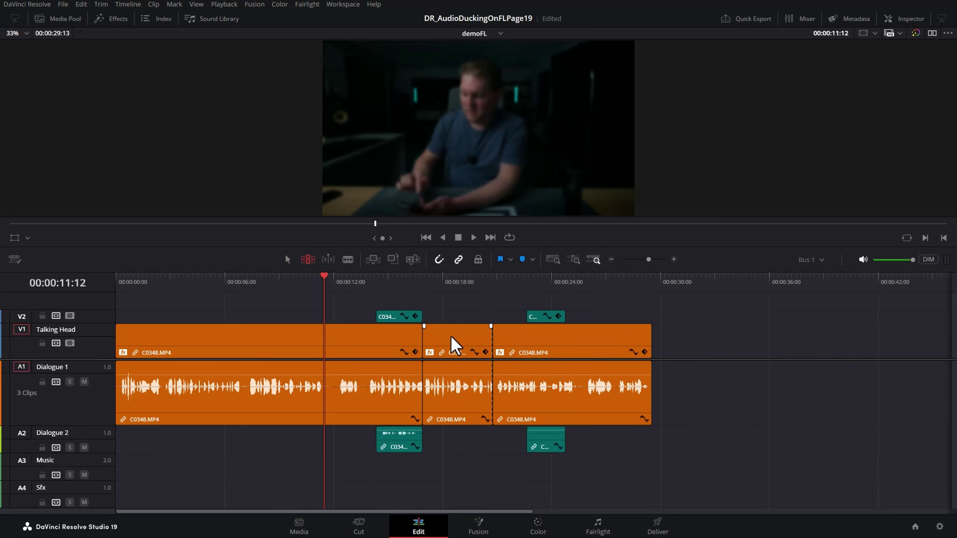
- In Trim Edit mode, ripple-trim the second Talking Head clip's start by about 1.7 seconds and extend the first clip's end by about 1.75 seconds
left_click(429, 330)
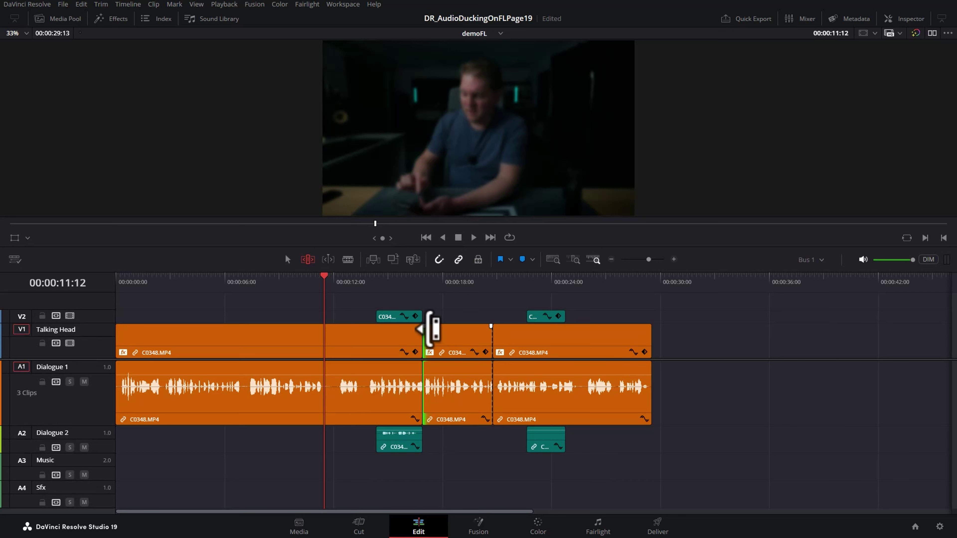
left_click_drag(433, 329, 464, 326)
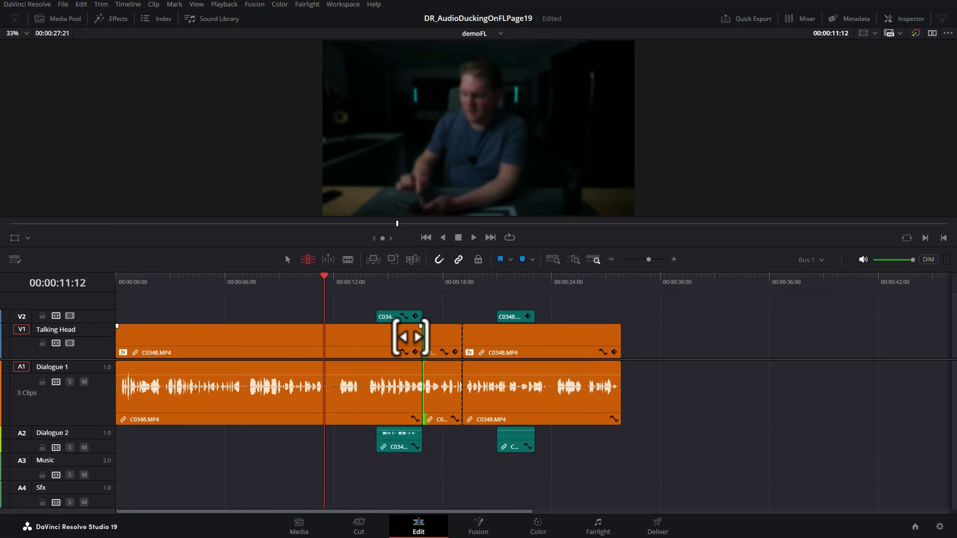
left_click_drag(413, 332, 463, 321)
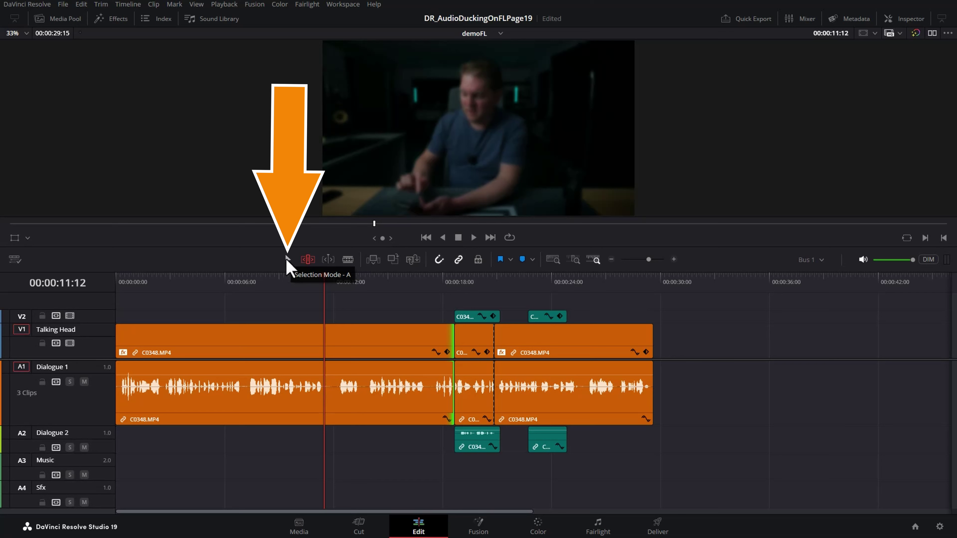
left_click(285, 259)
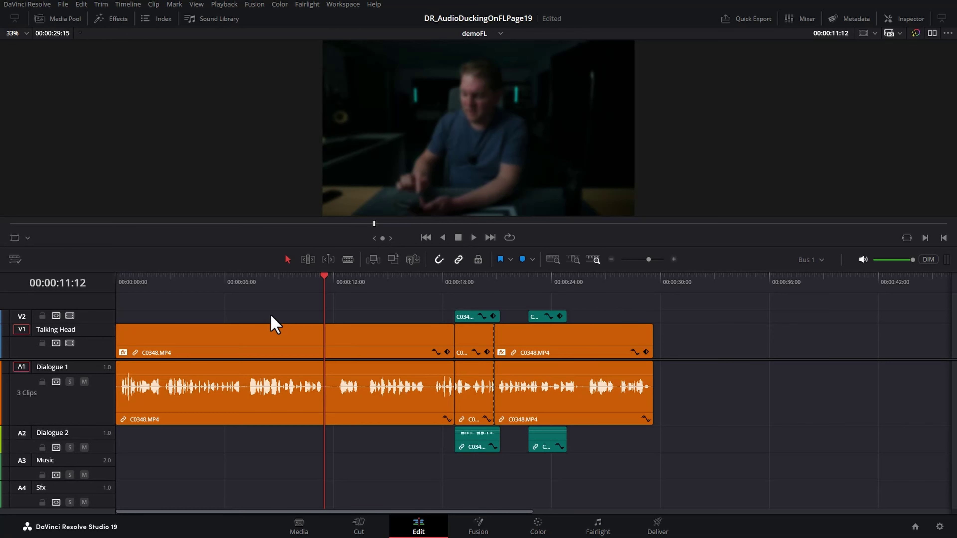
- Return the playhead to the timeline's start and jump forward through the edit points one after another
key("Home")
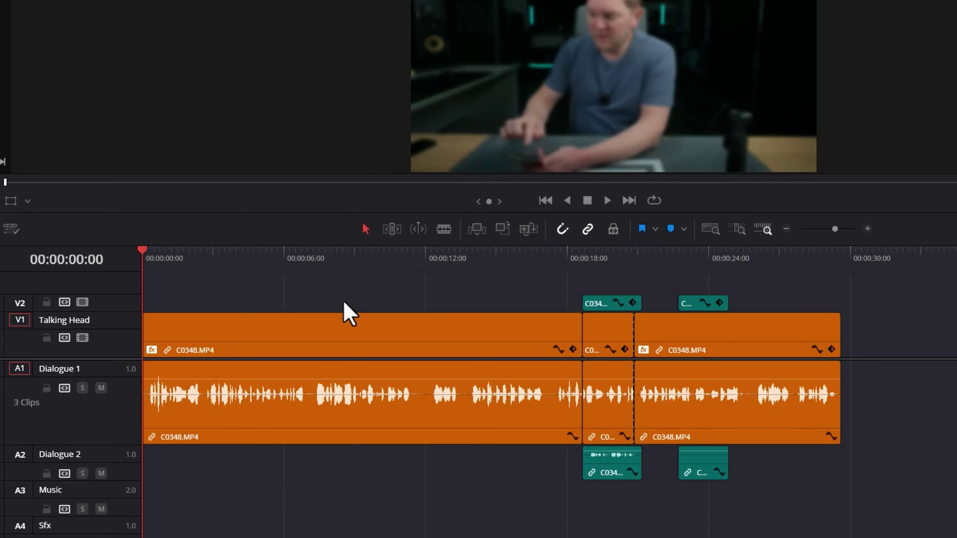
key("Down")
key("Down")
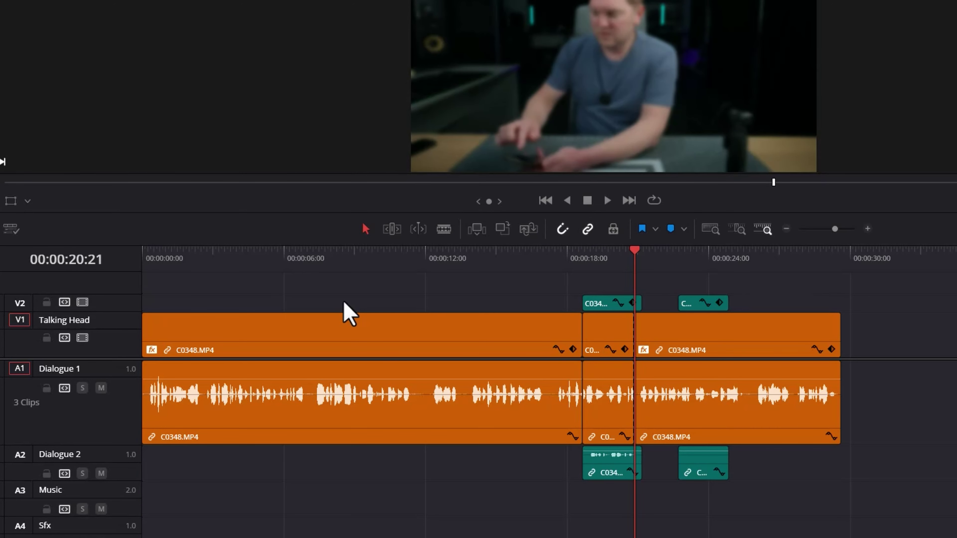
key("Down")
key("Down")
key("Down")
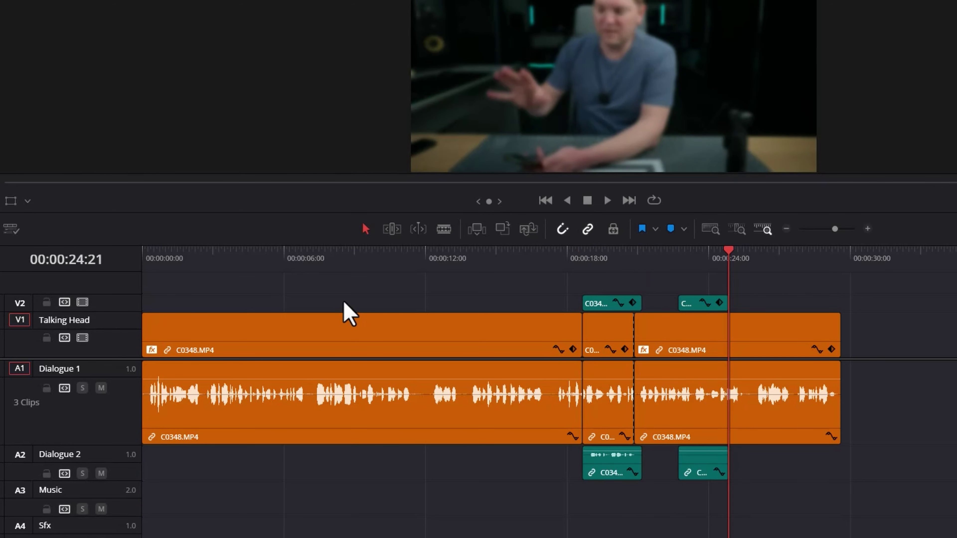
key("Down")
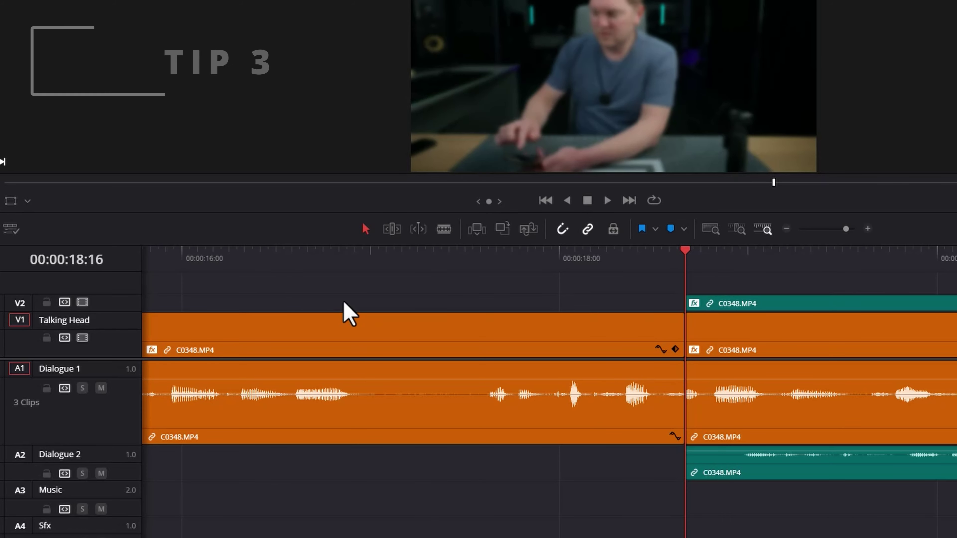
- Step the playhead frame by frame backward from the edit point at 00:00:18:16 and forward again to it
key("Left")
key("Left")
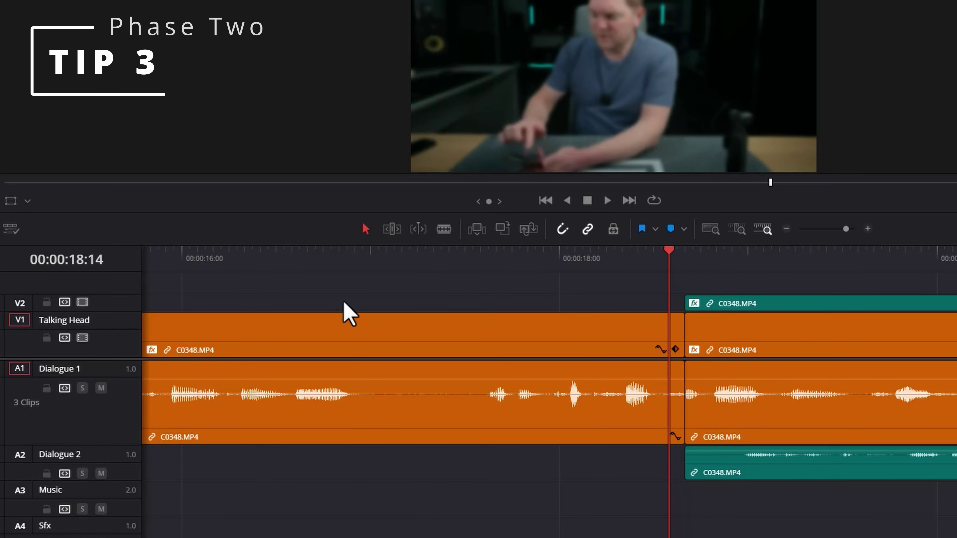
key("Left")
key("Left")
key("Left")
key("Left")
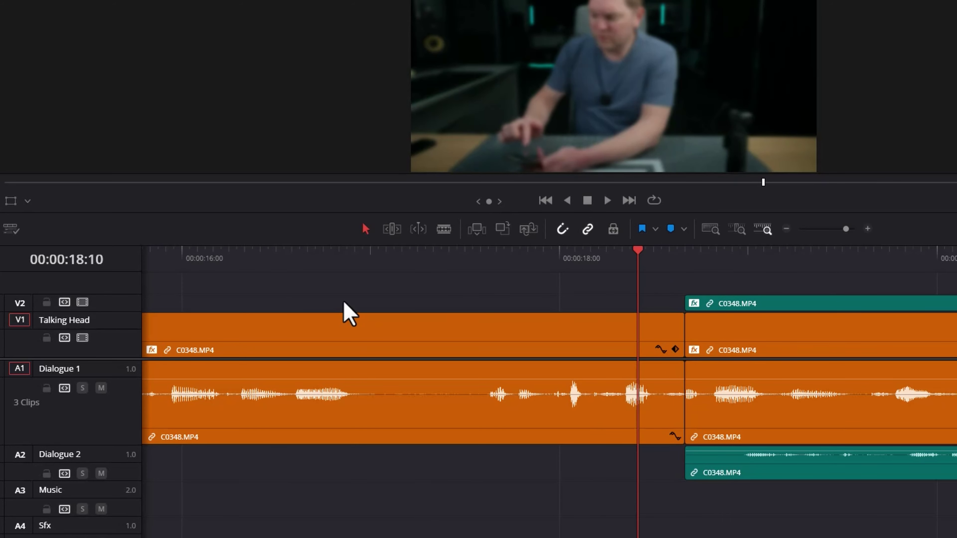
key("Right")
key("Right")
key("Right")
key("Right")
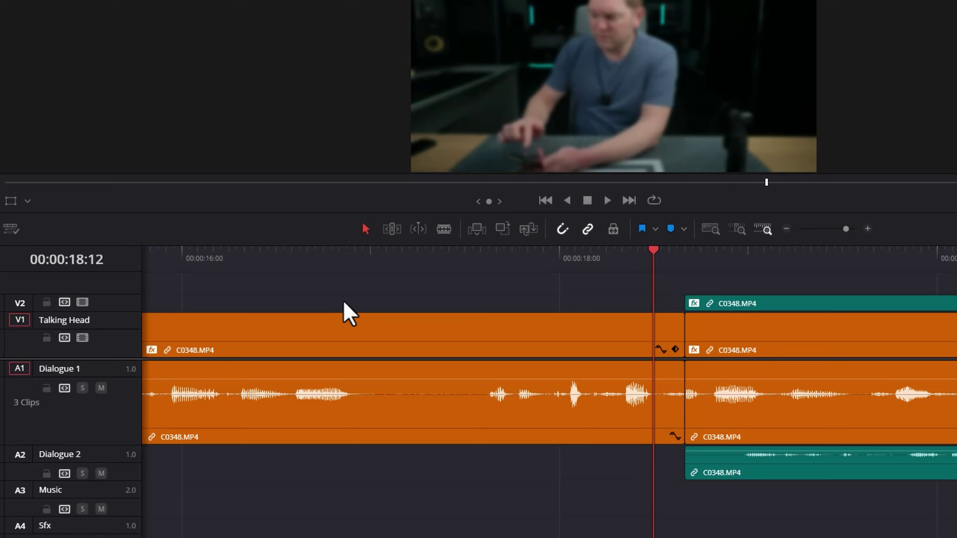
key("Right")
key("Right")
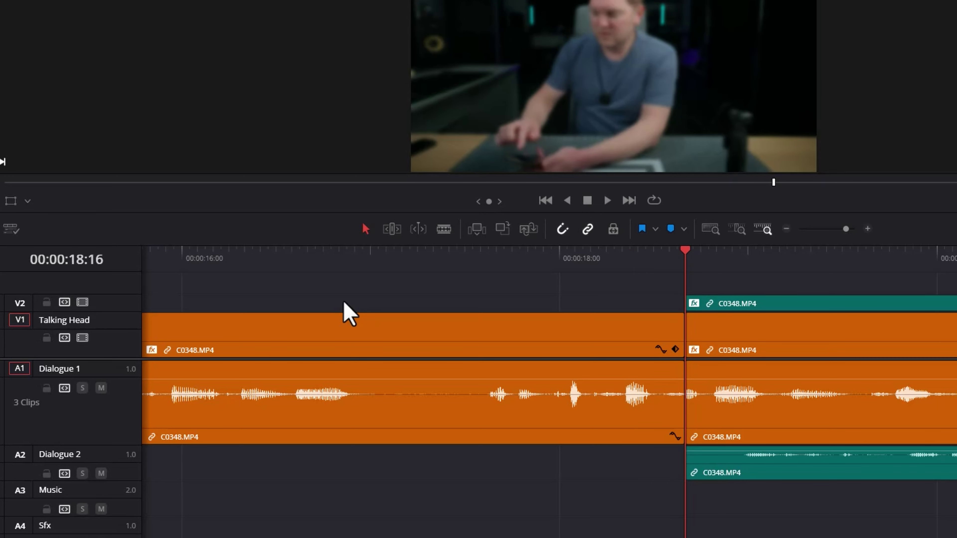
- Move the playhead backward and forward around the edit at 00:00:18:16 in one-second jumps
key("shift+Left")
key("shift+Left")
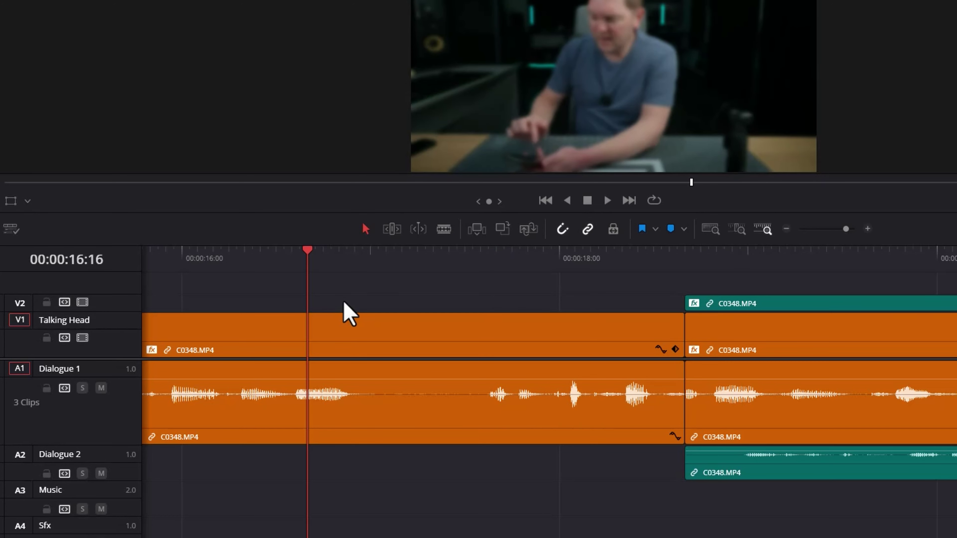
key("shift+Right")
key("shift+Right")
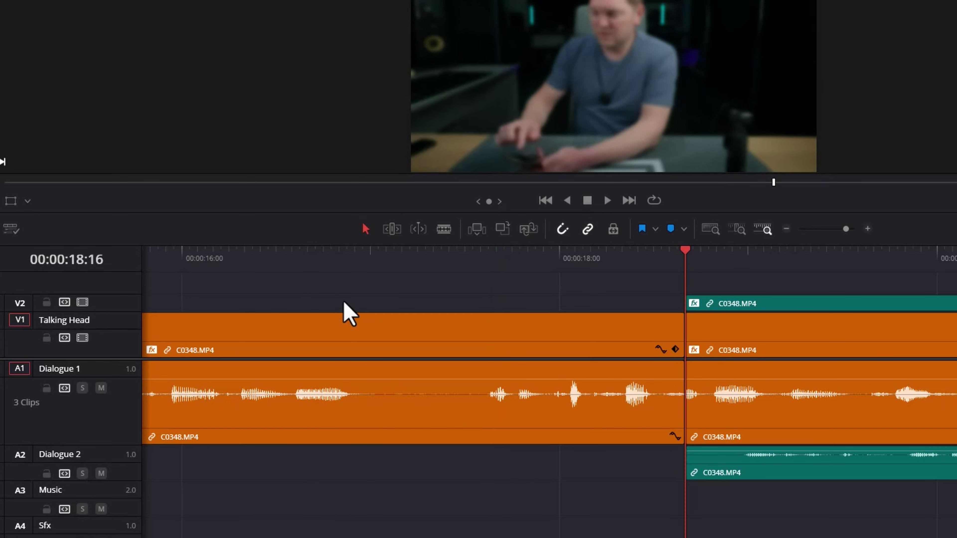
key("shift+Right")
key("shift+Left")
key("shift+Left")
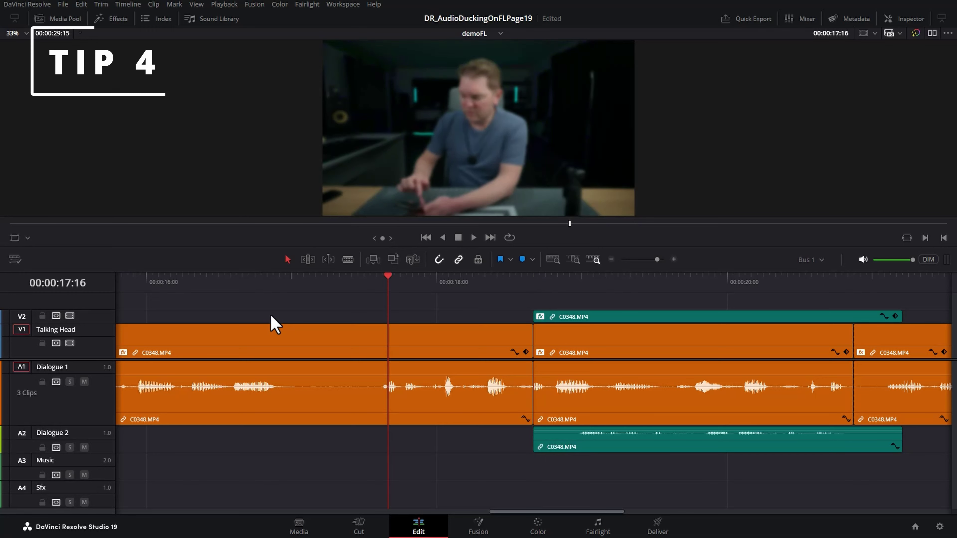
- Play briefly from 00:00:16:16 and split the first Talking Head clip and its linked audio at about 00:00:16:22
key("shift+Left")
key("space")
key("space")
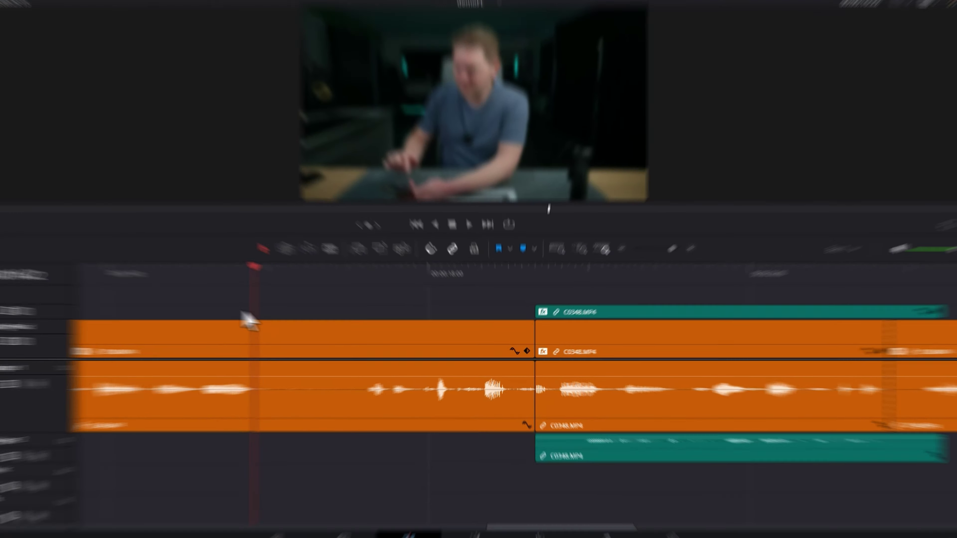
key("ctrl+b")
- Split the overlapping clips on all tracks at about 00:00:19:11
left_click(279, 262)
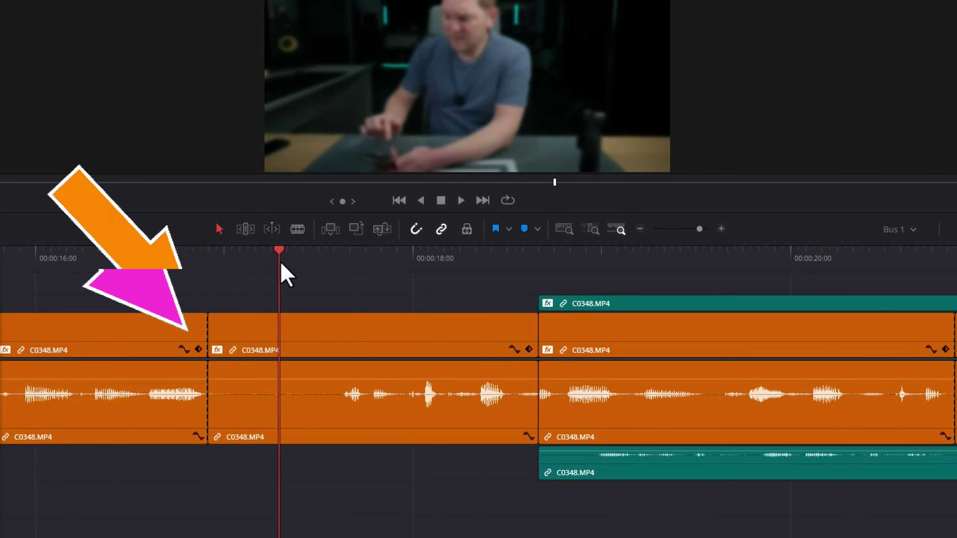
left_click(690, 259)
key("ctrl+b")
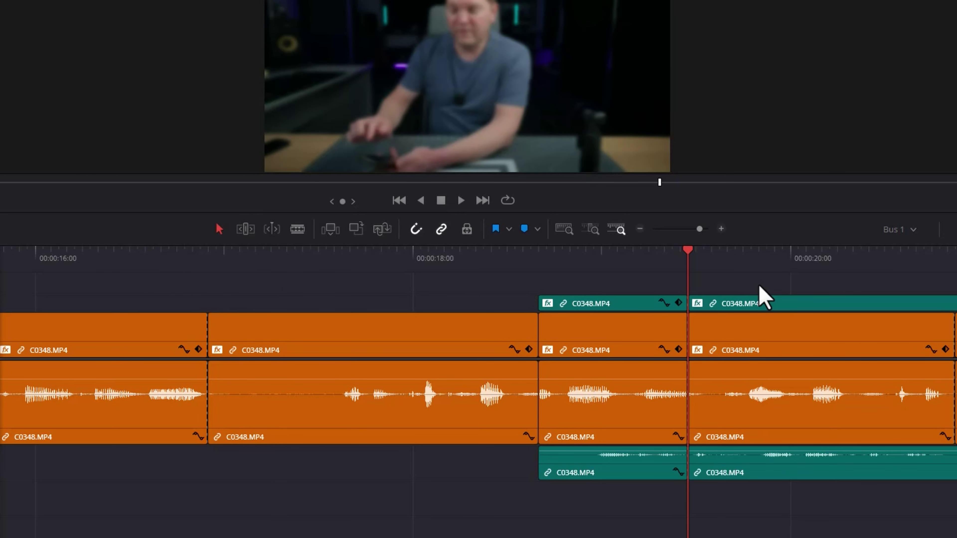
- Select the second teal clip on V2 and split only it and its linked audio at about 00:00:19:22
left_click(774, 283)
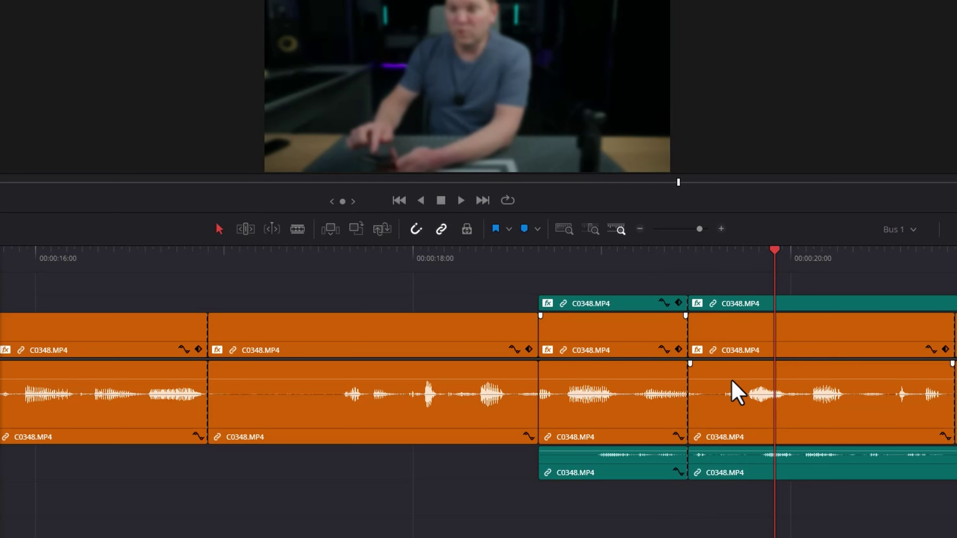
left_click(894, 306)
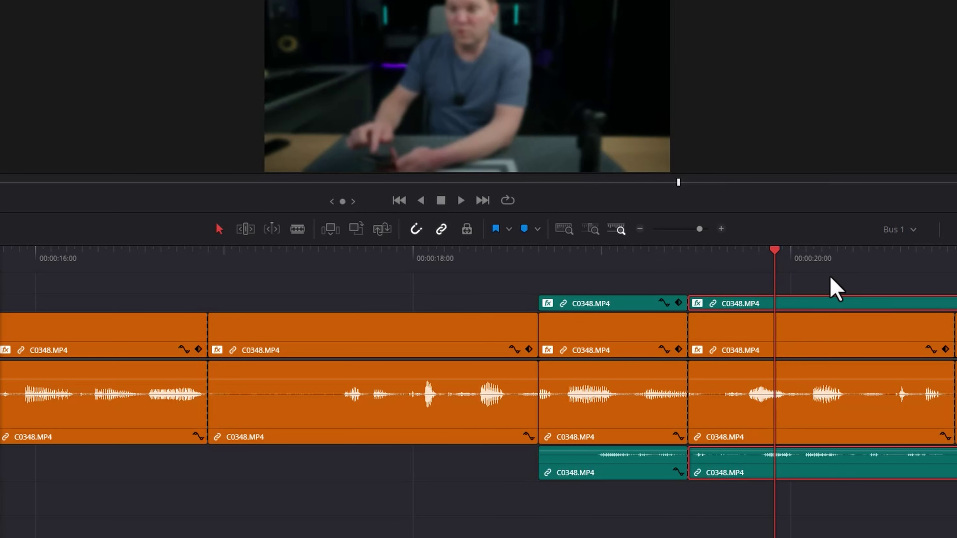
key("ctrl+b")
left_click(736, 260)
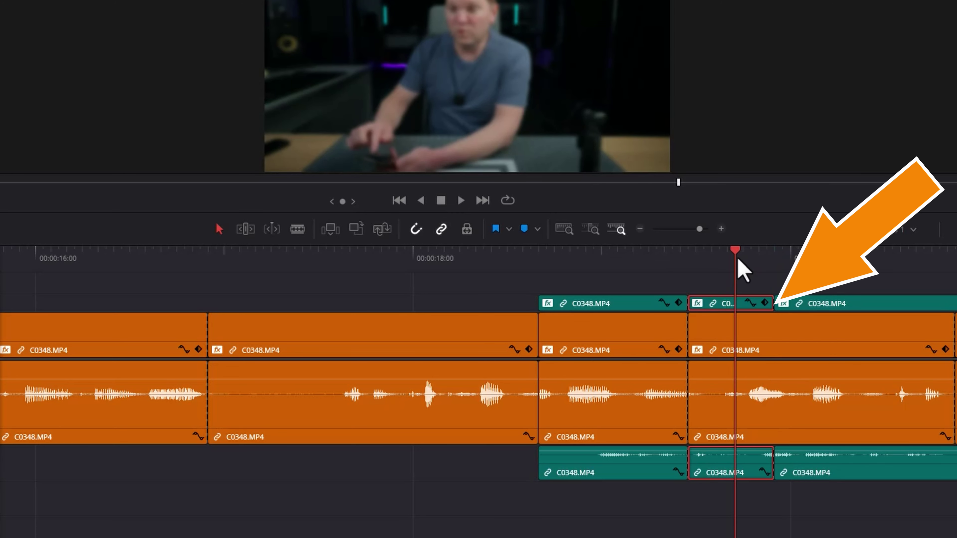
- Undo the last split of the V2 clip and scrub the playhead across it to just past 00:00:20:00
key("Delete")
left_click(758, 254)
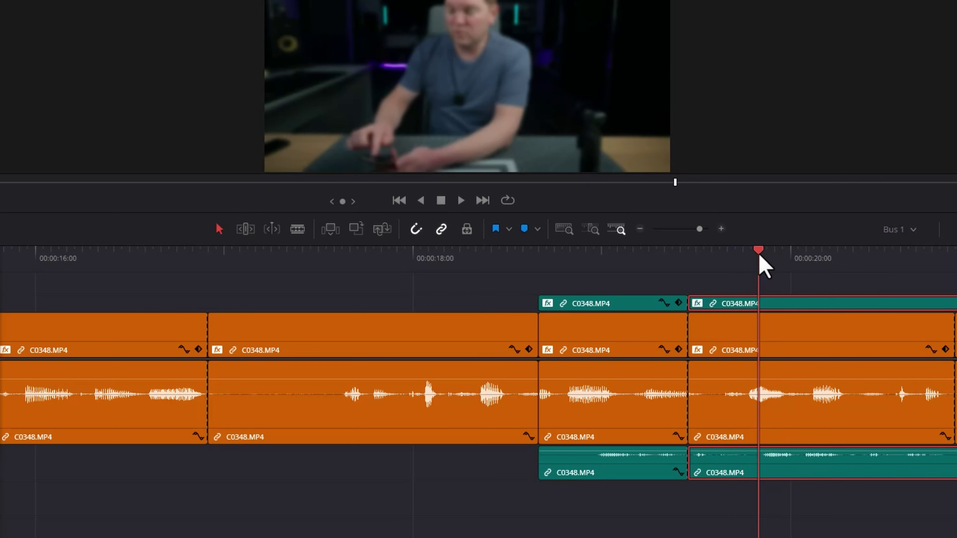
left_click(702, 264)
left_click_drag(702, 264, 798, 265)
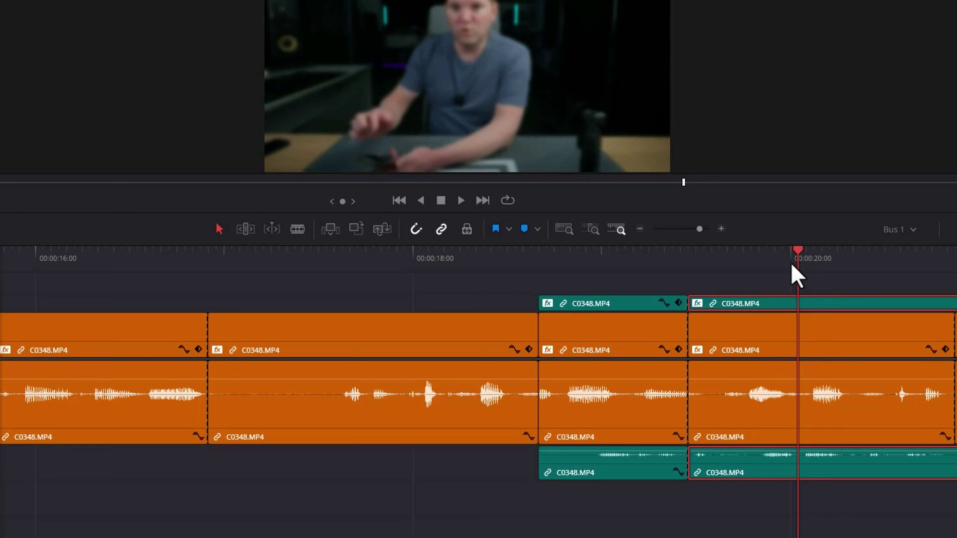
- Deselect the V2 clip and split the clips on all tracks just past 00:00:20:00
key("ctrl+shift+a")
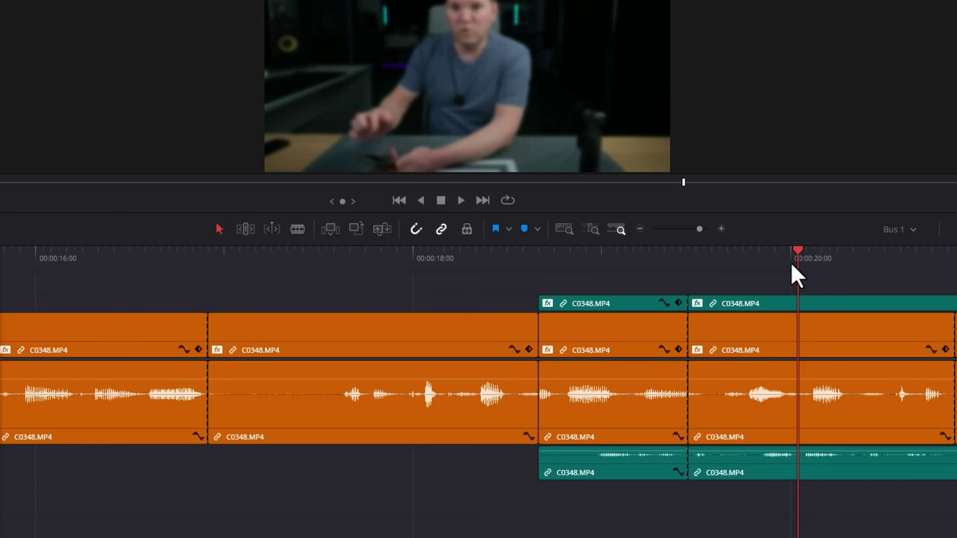
key("ctrl+b")
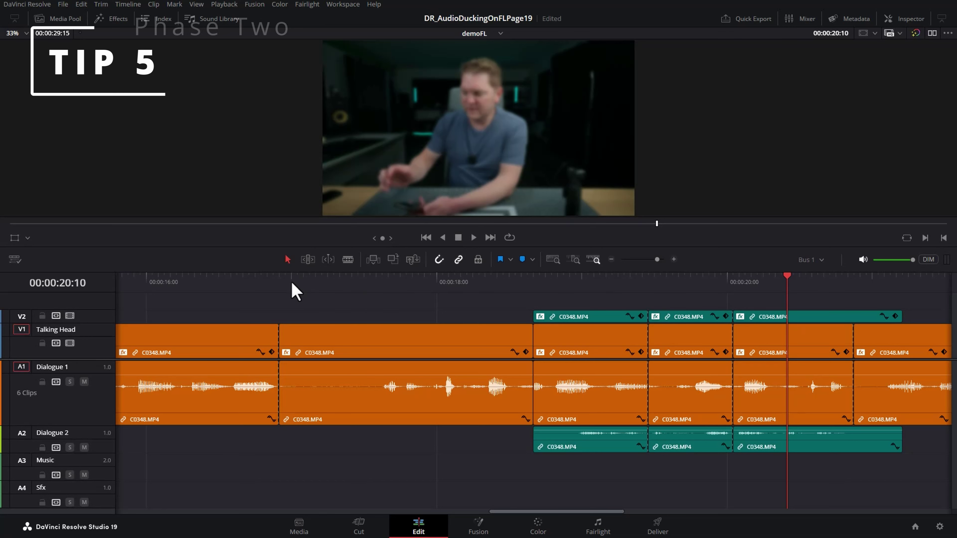
- Split the second Talking Head clip at about 00:00:17:10 and ripple delete its silent first piece
left_click_drag(290, 286, 332, 287)
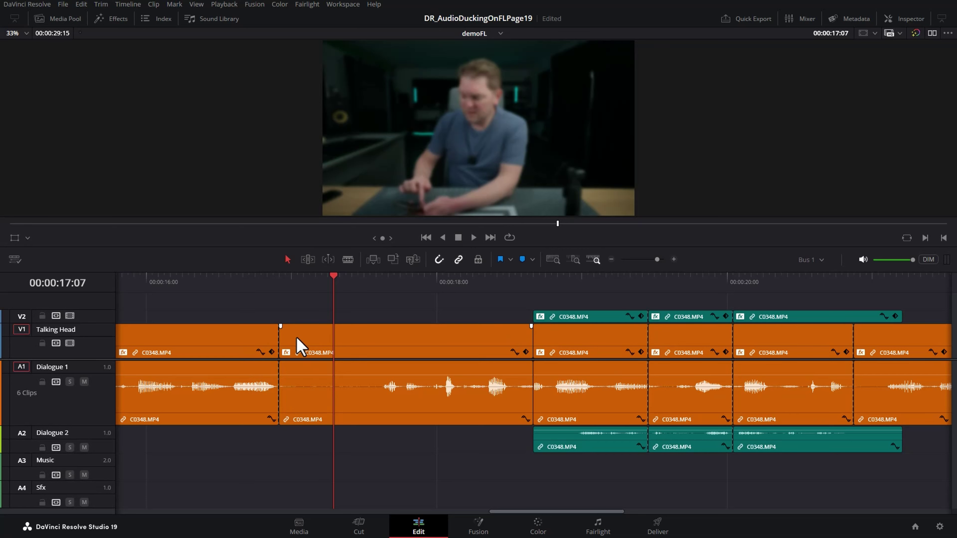
left_click_drag(384, 283, 351, 289)
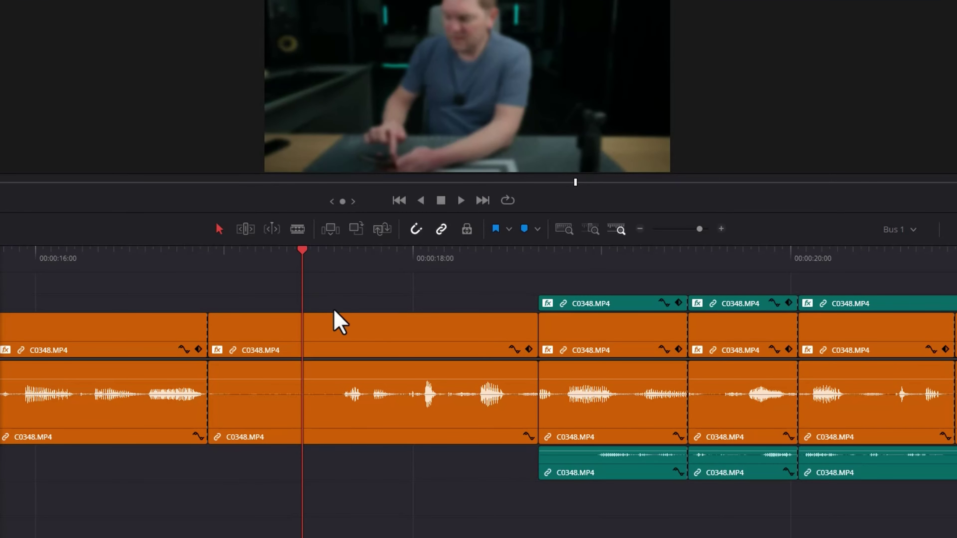
key("ctrl+b")
left_click(256, 333)
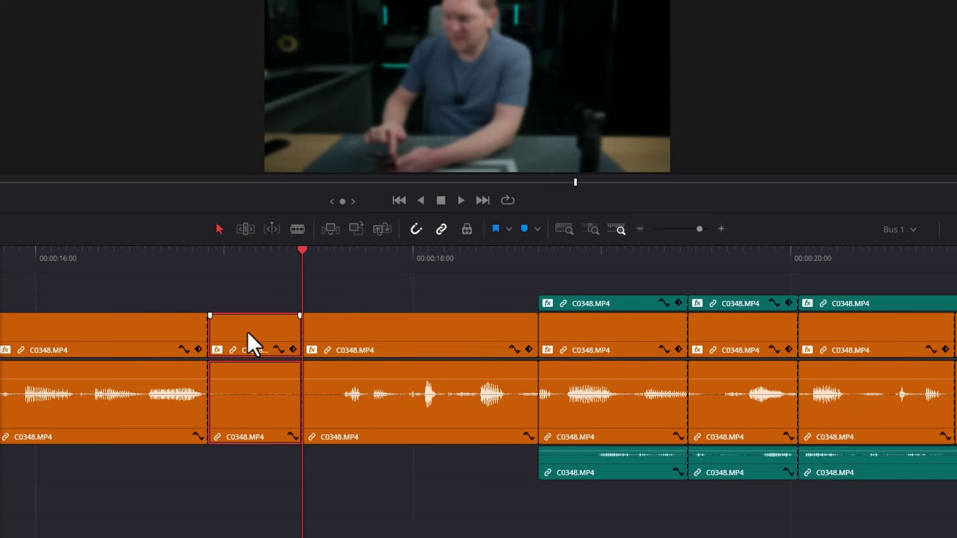
key("Delete")
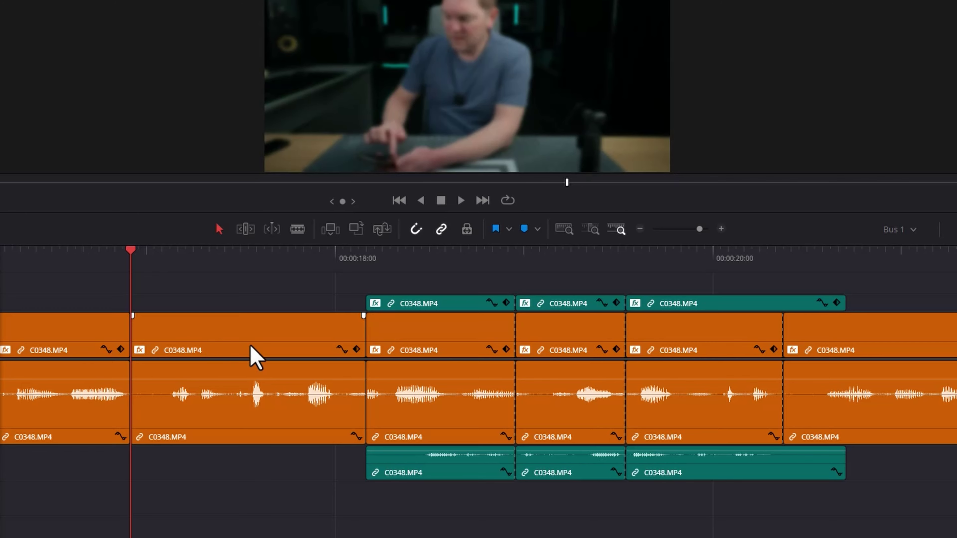
- Ripple-trim the second Talking Head clip's start to the playhead at about 00:00:17:03 and its end to the playhead at 00:00:17:15
scroll(252, 357, "left", 2)
left_click_drag(427, 256, 325, 264)
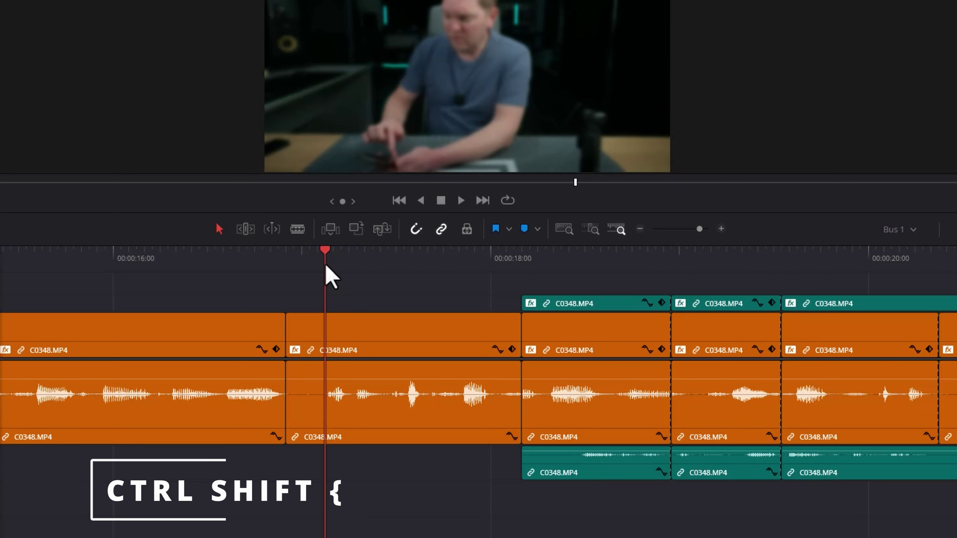
key("ctrl+shift+bracketleft")
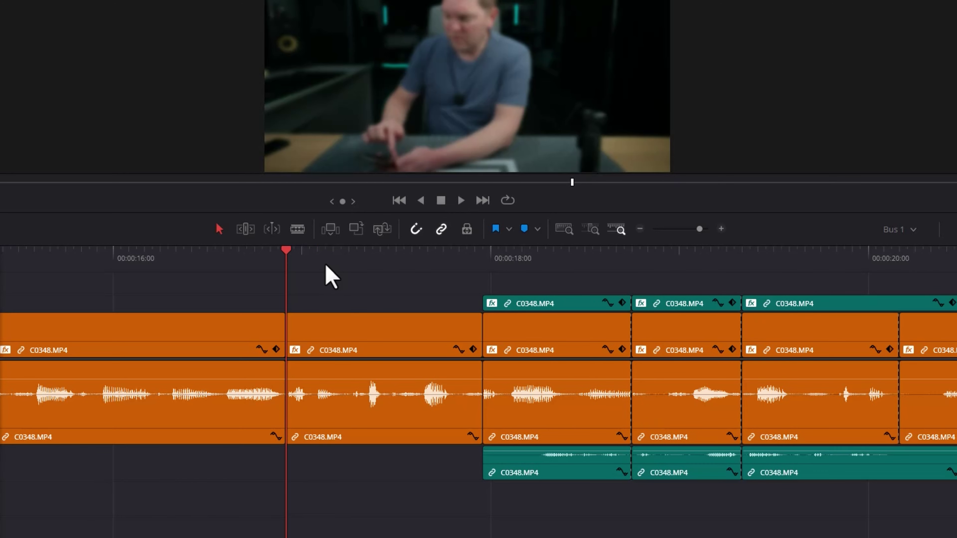
left_click_drag(406, 252, 420, 278)
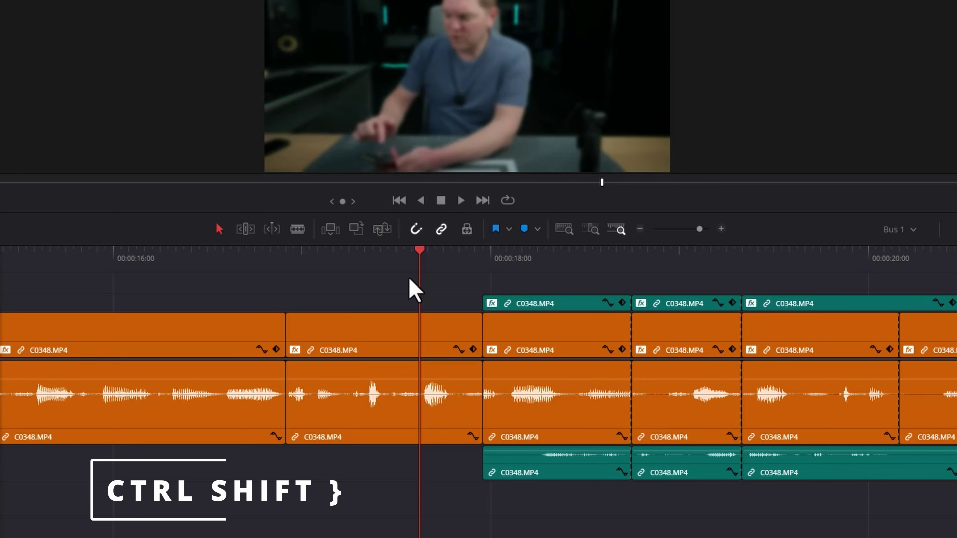
key("ctrl+shift+bracketright")
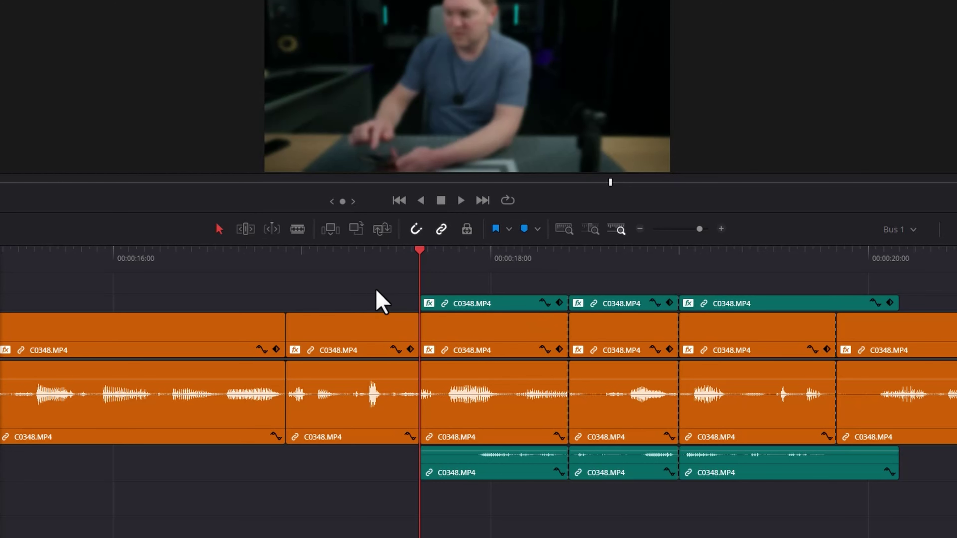
- Try to move the pink clip manually into a gap opened before the third teal clip, and undo the rearrangement
left_click(403, 328)
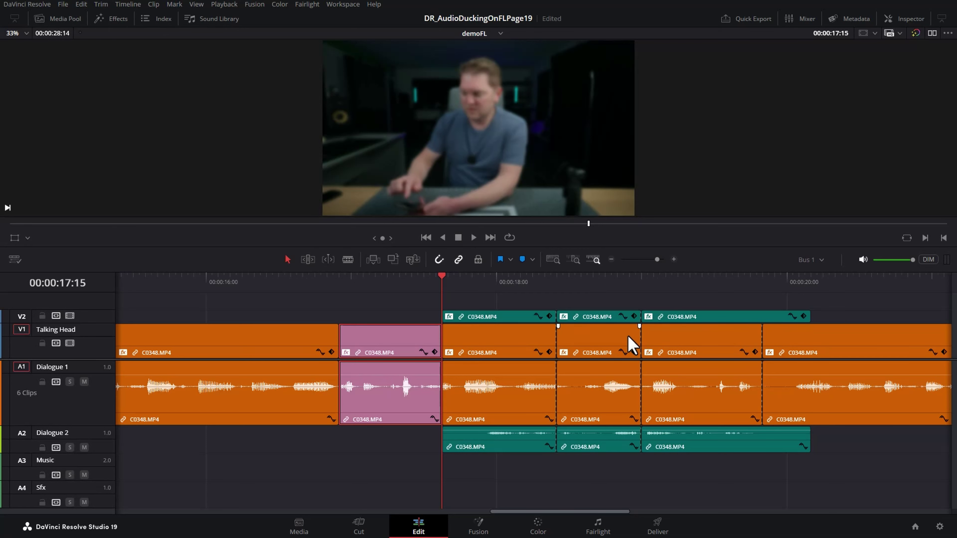
left_click_drag(661, 302, 898, 458)
left_click_drag(679, 325, 849, 331)
left_click_drag(367, 339, 670, 360)
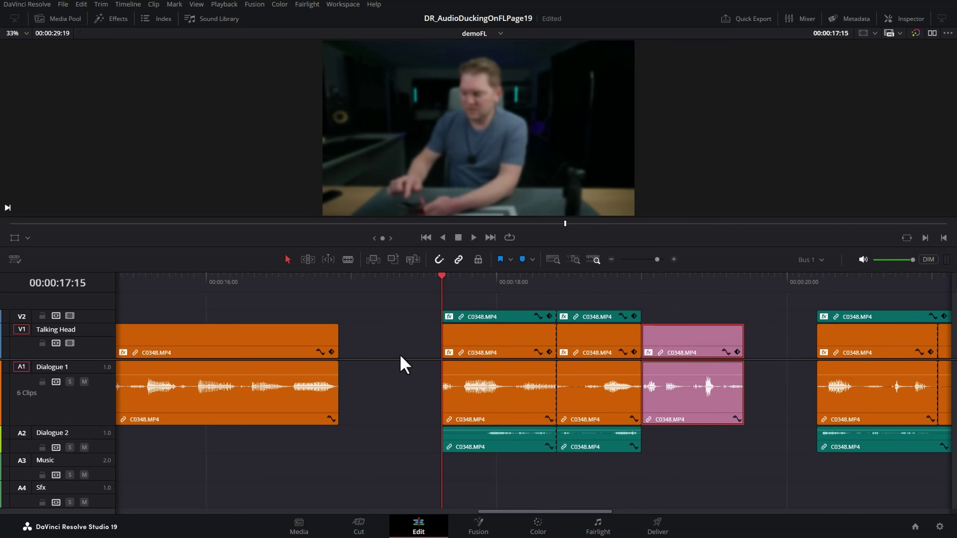
left_click(405, 346)
left_click(779, 347)
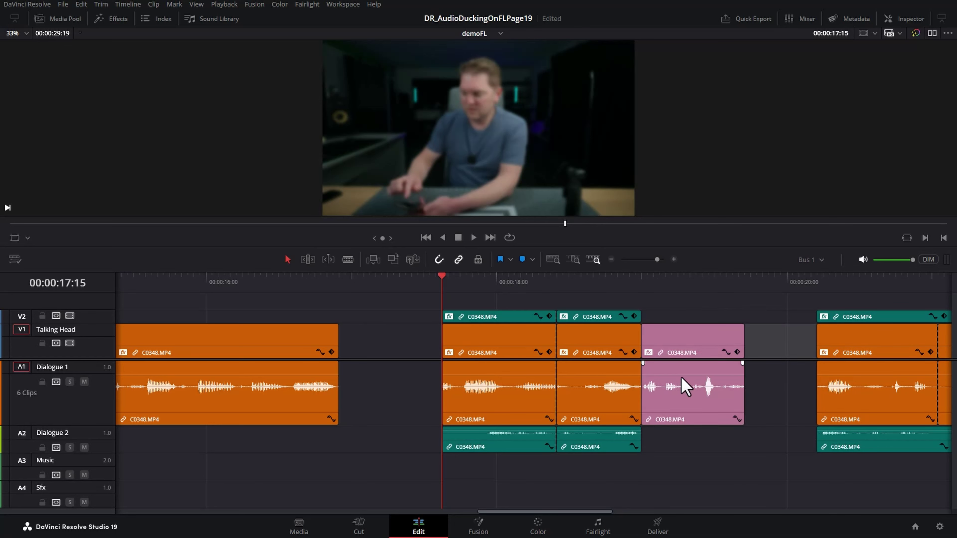
key("ctrl+z")
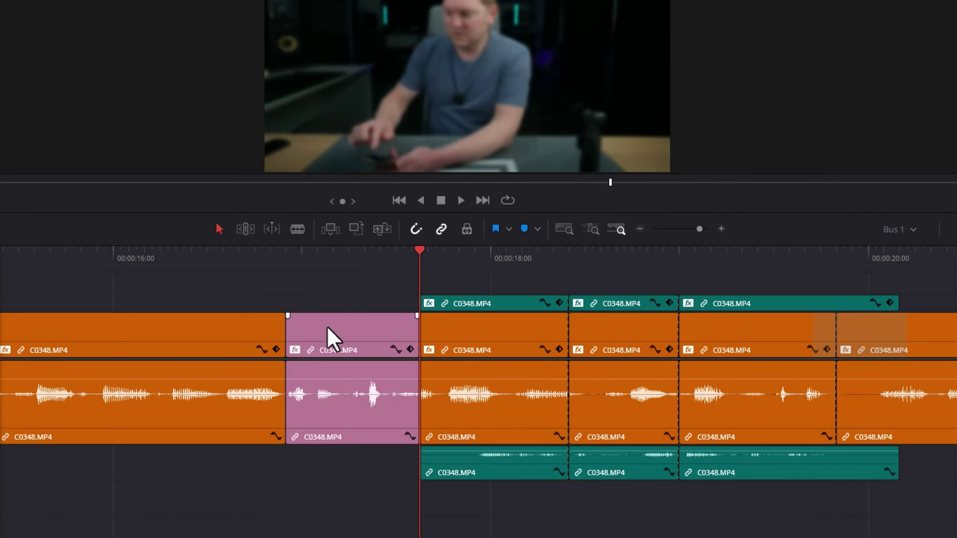
- Swap the pink clip with its following neighbours three places later in the timeline and back to its original place
left_click(371, 335)
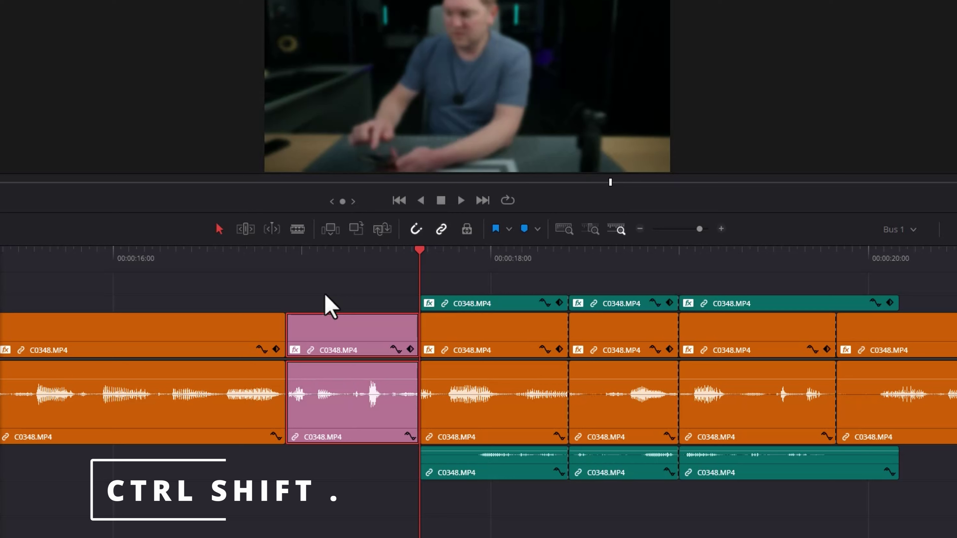
key("ctrl+shift+period")
key("ctrl+shift+period")
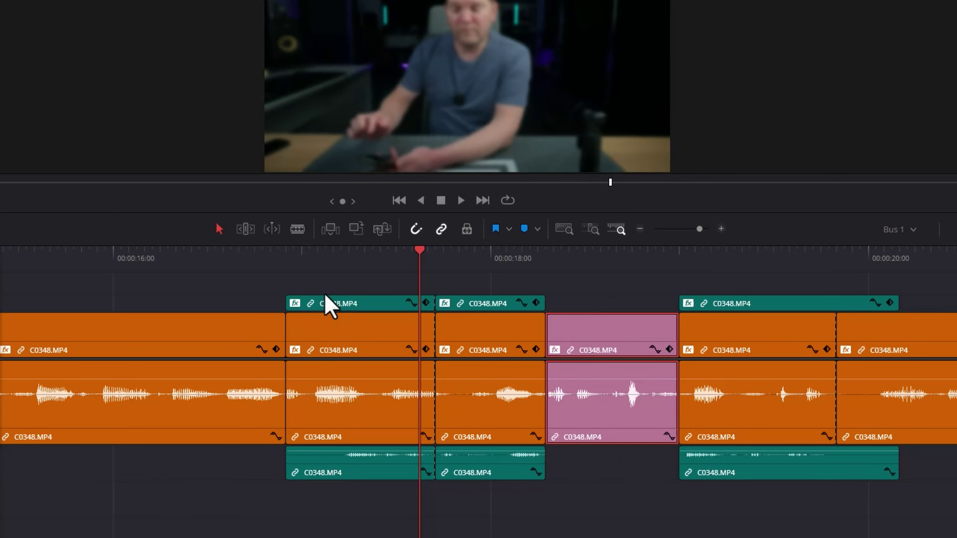
key("ctrl+shift+period")
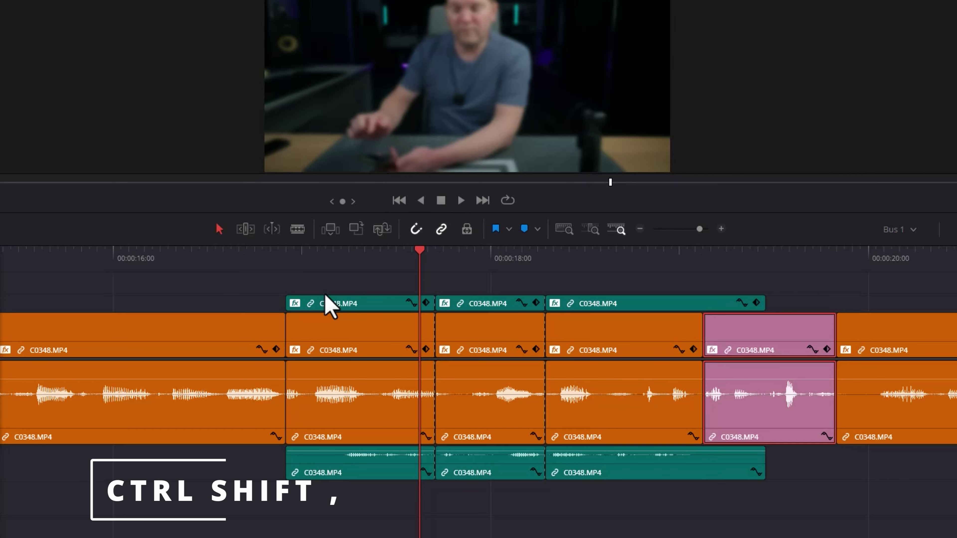
key("ctrl+shift+comma")
key("ctrl+shift+comma")
key("ctrl+shift+comma")
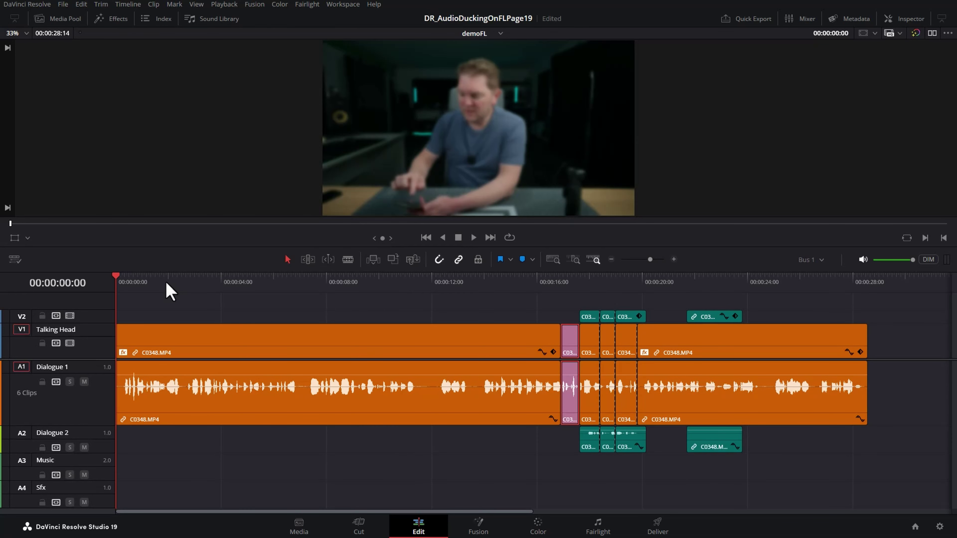
- Play the timeline from the start at normal speed, and again from the start in 8x fast forward, stopping at 00:00:12:03
key("space")
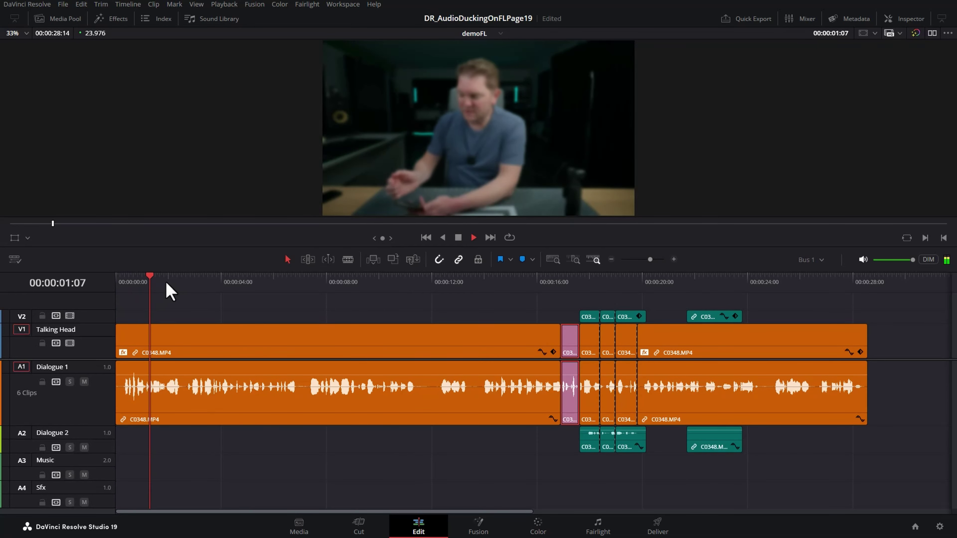
key("space")
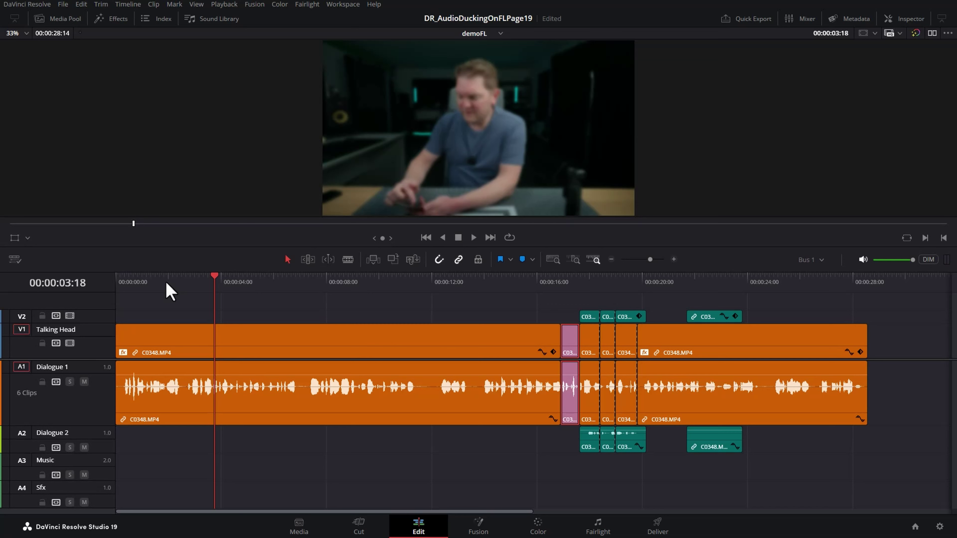
key("Home")
key("l")
key("l")
key("l")
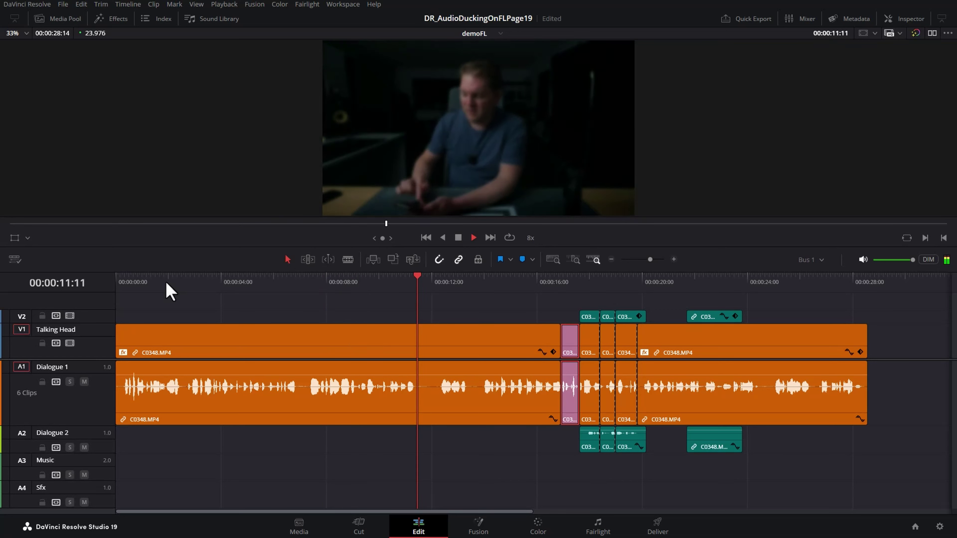
key("k")
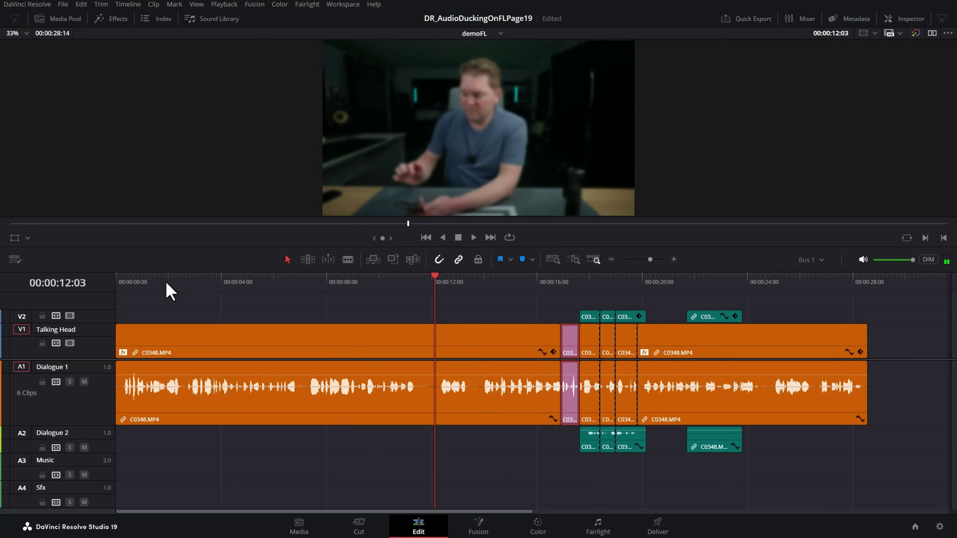
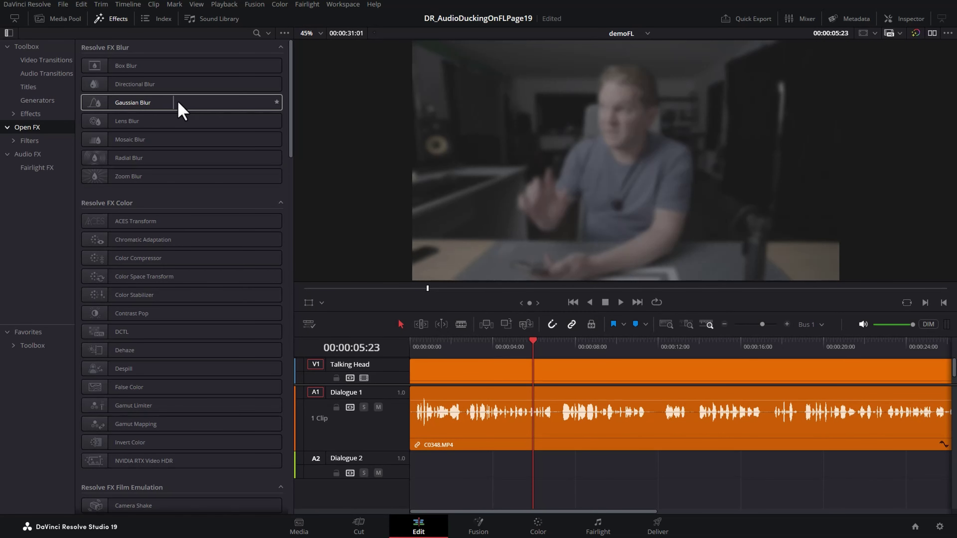
- Mark the Gaussian Blur effect as a favorite and expand the Open FX group within Favorites
left_click(277, 103)
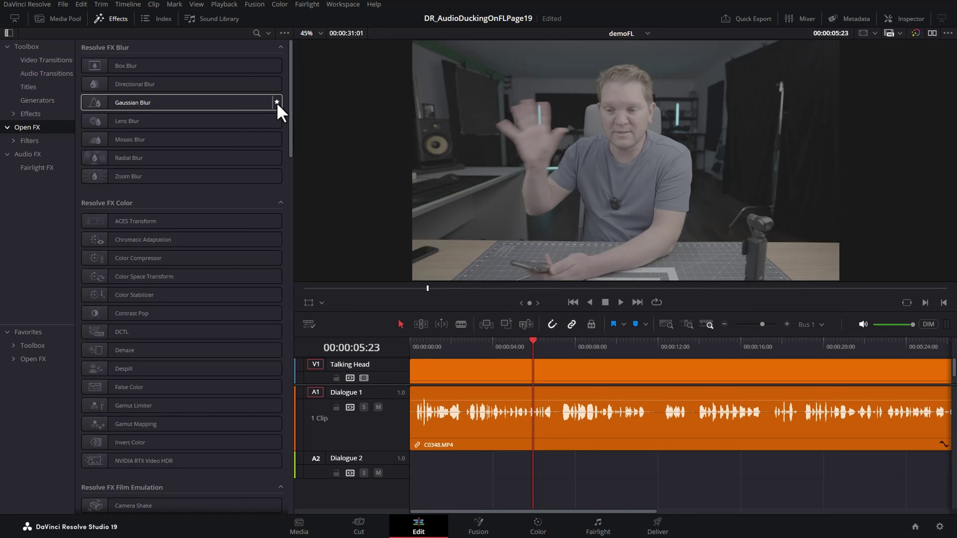
left_click(12, 333)
left_click(13, 358)
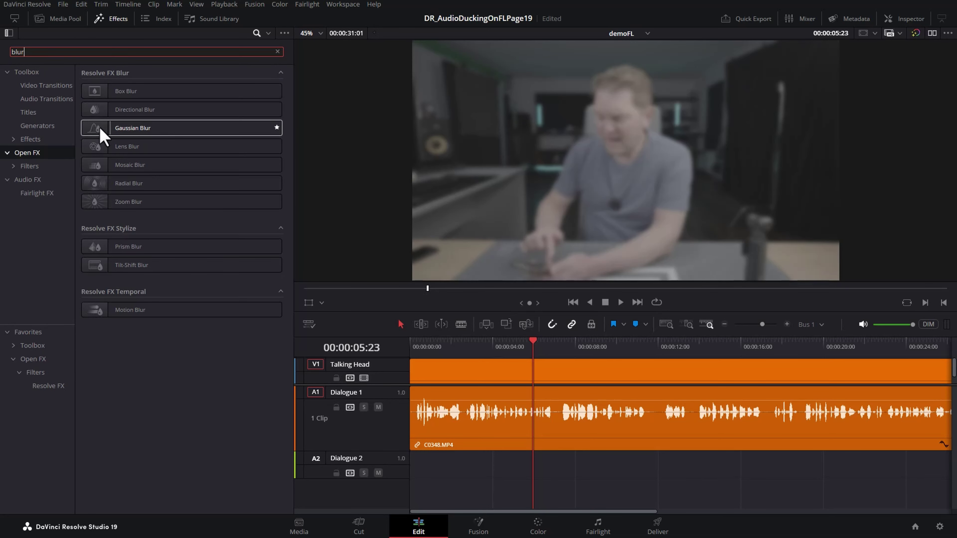
- Clear the effects search and mark the Scroll title as a favorite
left_click(38, 113)
key("ctrl+a")
key("BackSpace")
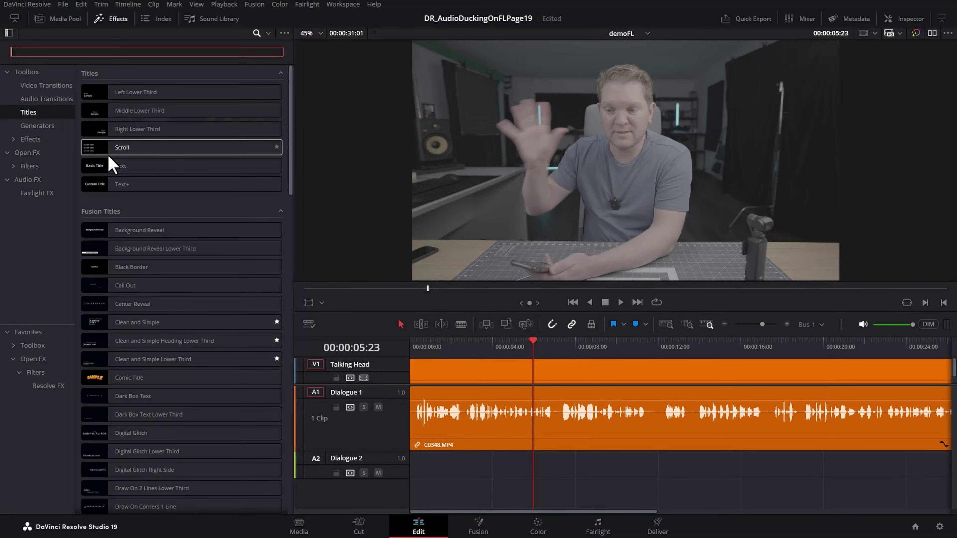
left_click(277, 147)
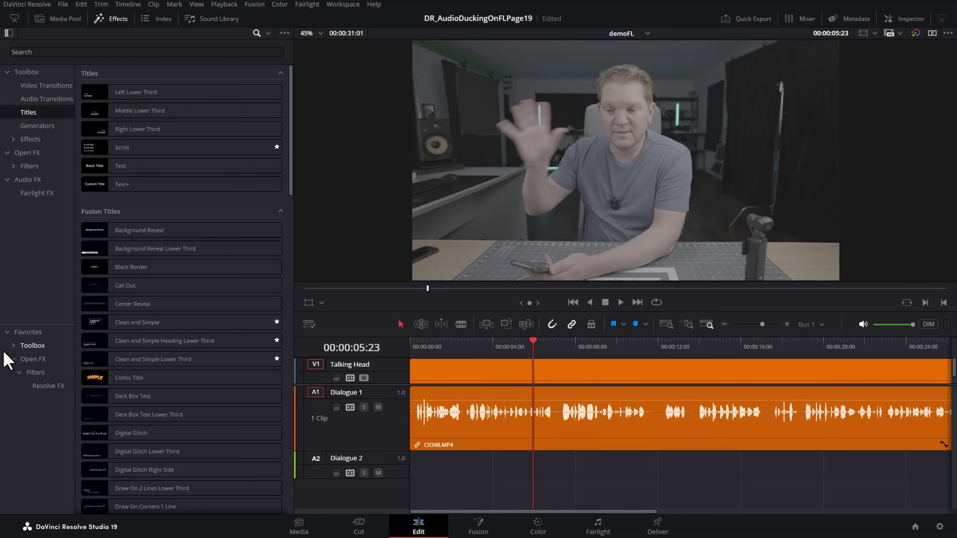
- Apply Gaussian Blur from the favorites to the Talking Head clip and close the effects library
left_click(21, 333)
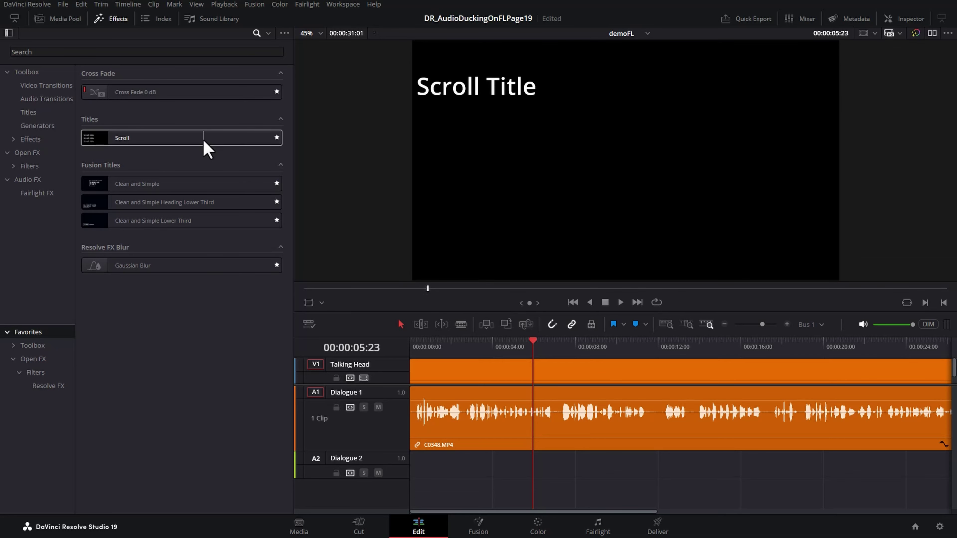
left_click_drag(213, 272, 482, 390)
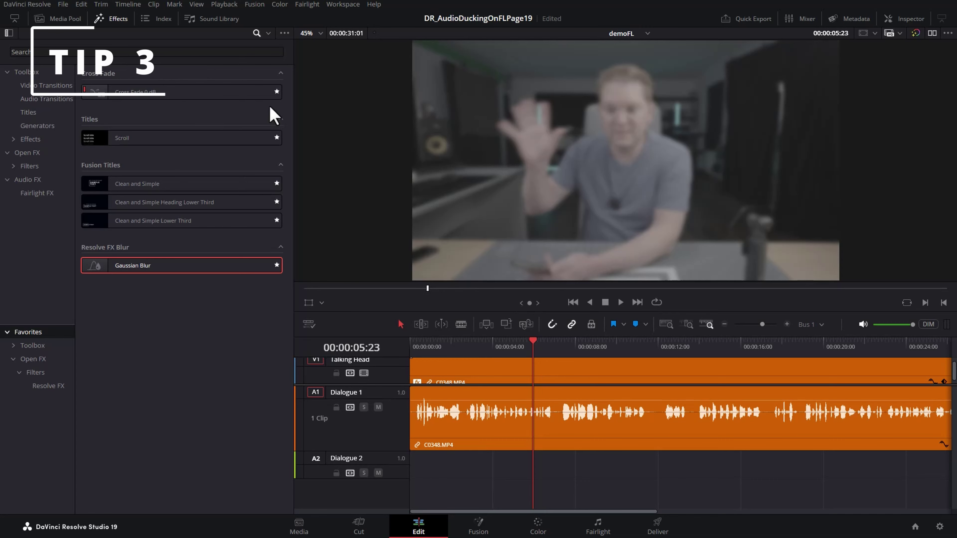
left_click(119, 21)
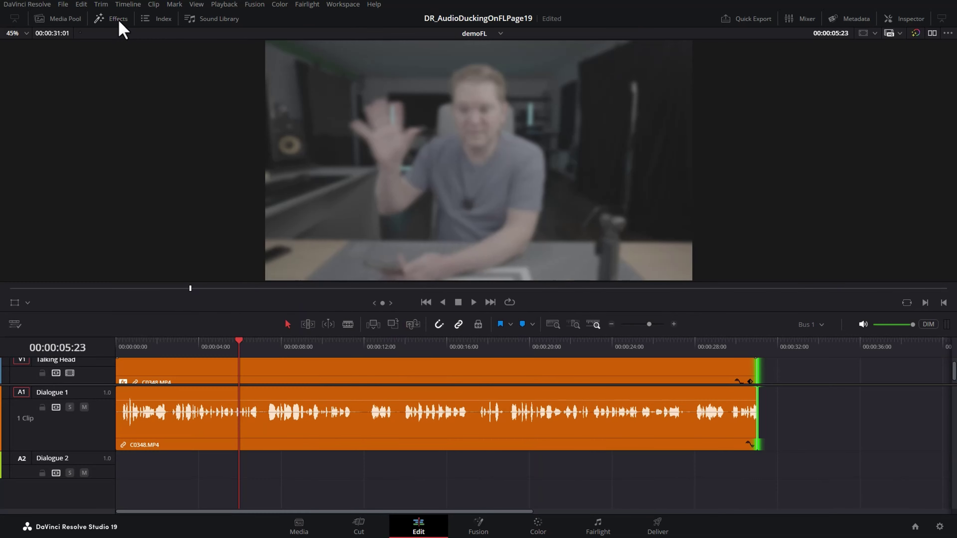
- Open the media pool, check the display option for Power Bins and expand the Master power bin
left_click(64, 19)
left_click(283, 33)
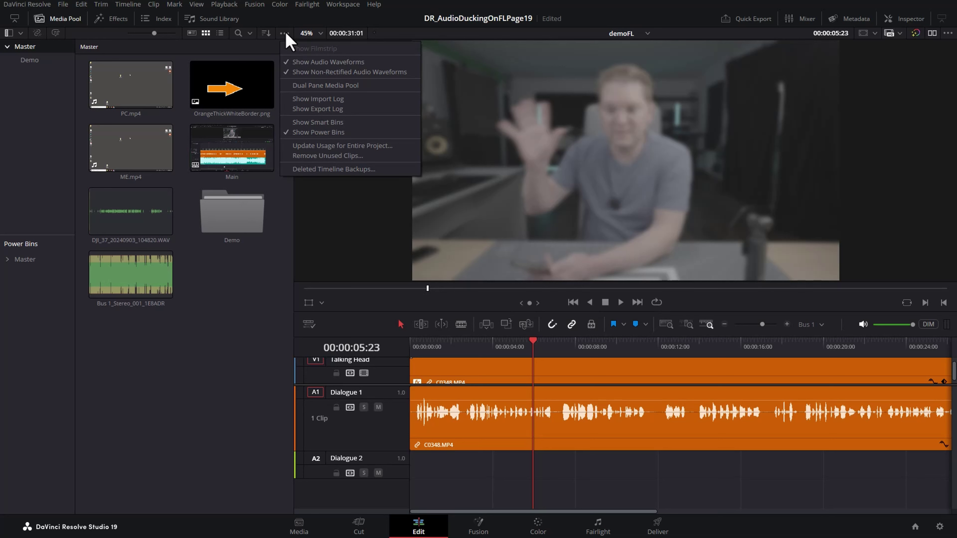
left_click(17, 247)
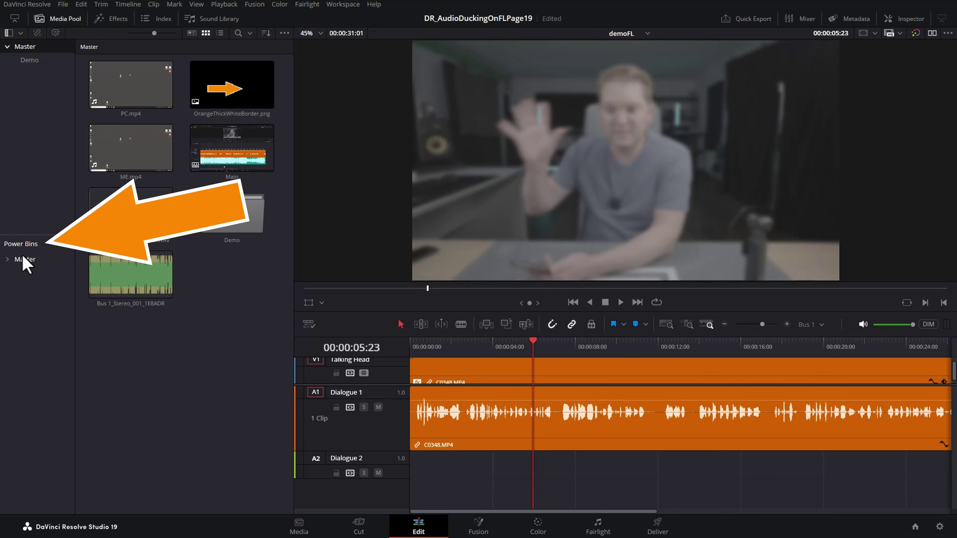
left_click(7, 260)
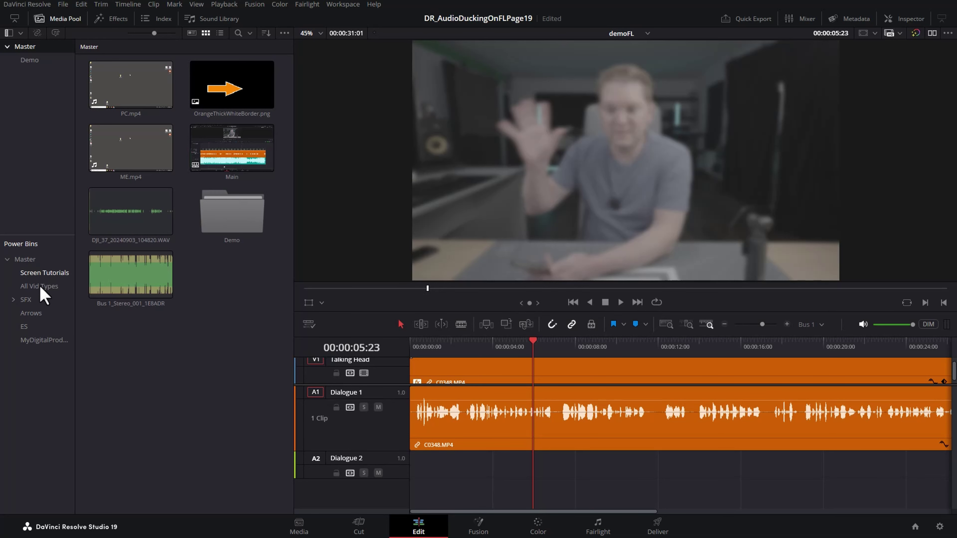
- Create a new bin called Demo1 inside the Master power bin and open it
right_click(27, 261)
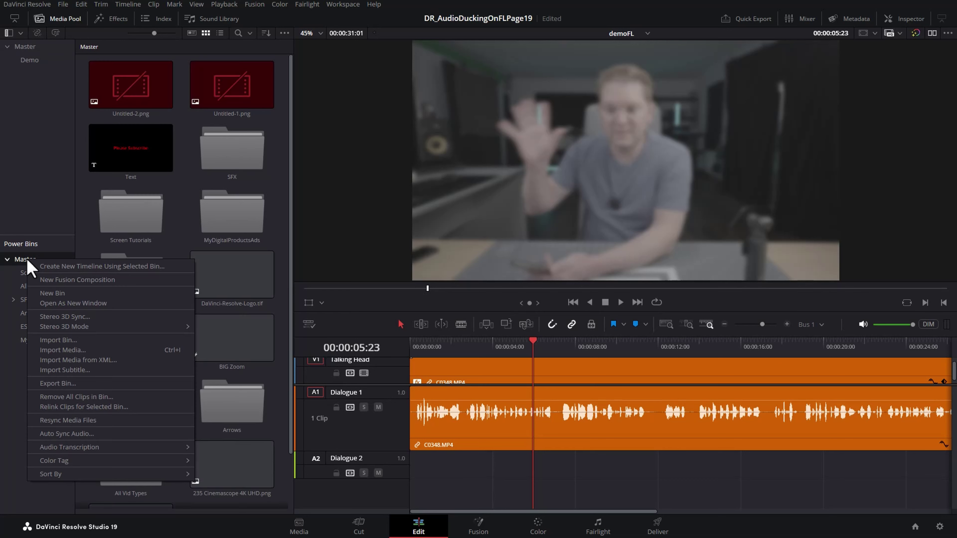
left_click(52, 294)
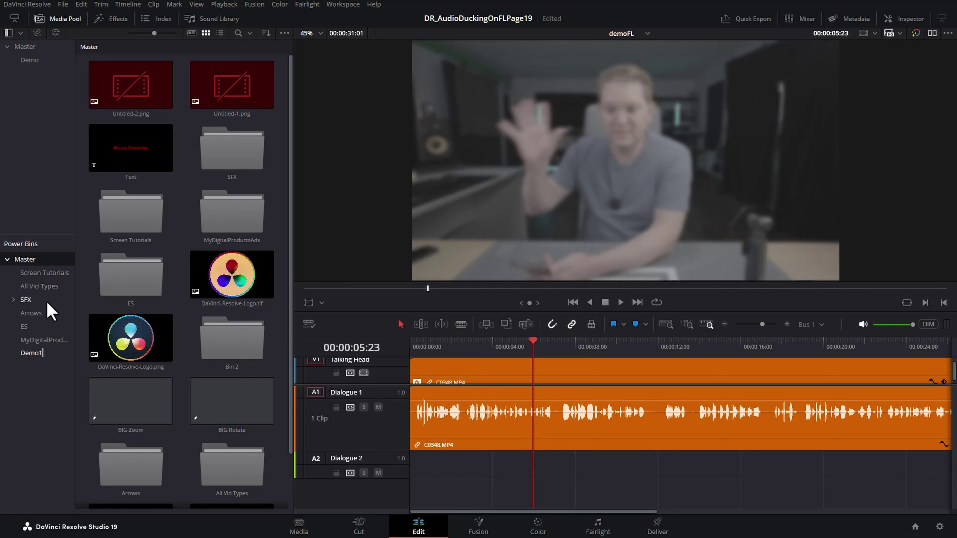
left_click(32, 353)
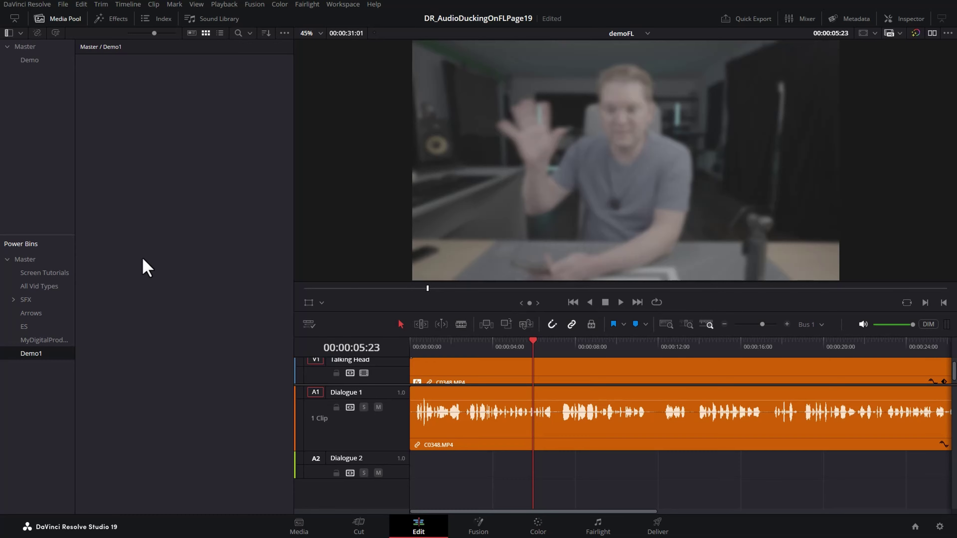
- Bring OrangeThickBlackBorder.png from the file browser into the Demo1 power bin and place it on V2 above the Talking Head clip
key("alt+Tab")
left_click_drag(262, 135, 136, 263)
left_click(252, 203)
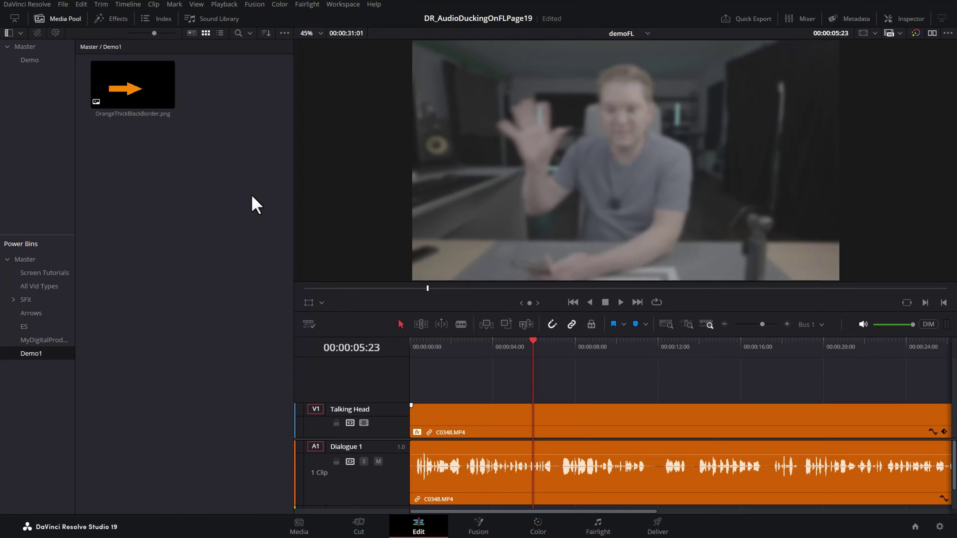
left_click_drag(130, 88, 473, 390)
left_click(489, 343)
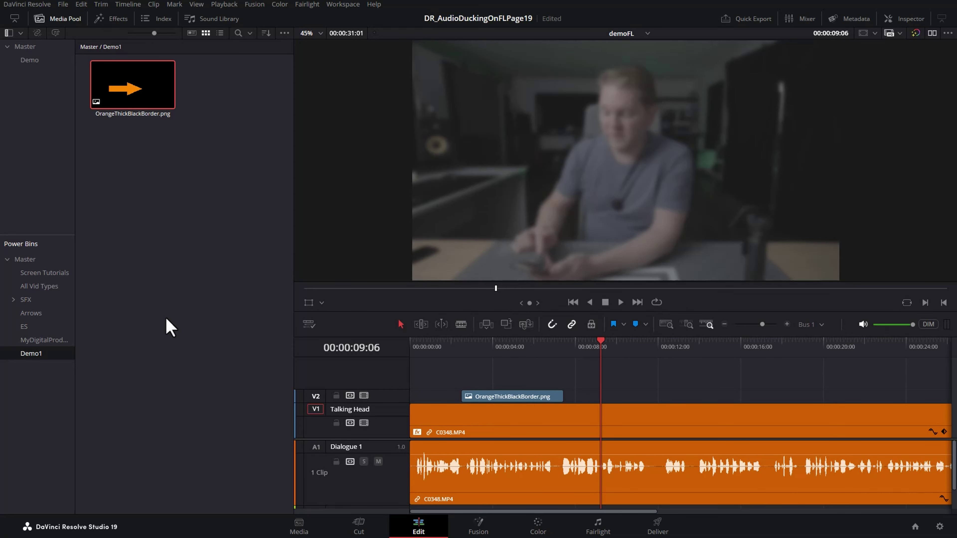
- Place an Adjustment Clip on V2 after the orange arrow image
left_click(114, 19)
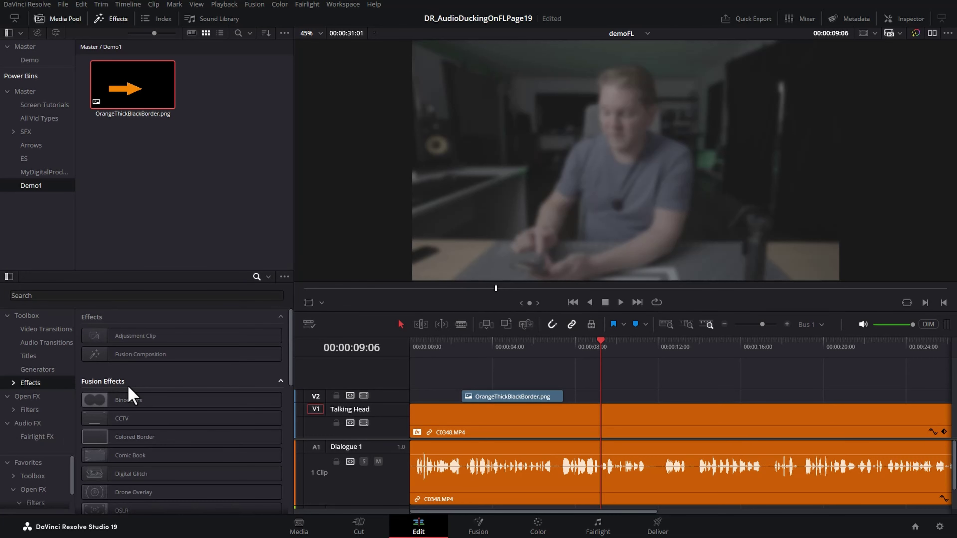
left_click_drag(126, 337, 485, 380)
left_click_drag(485, 384, 656, 396)
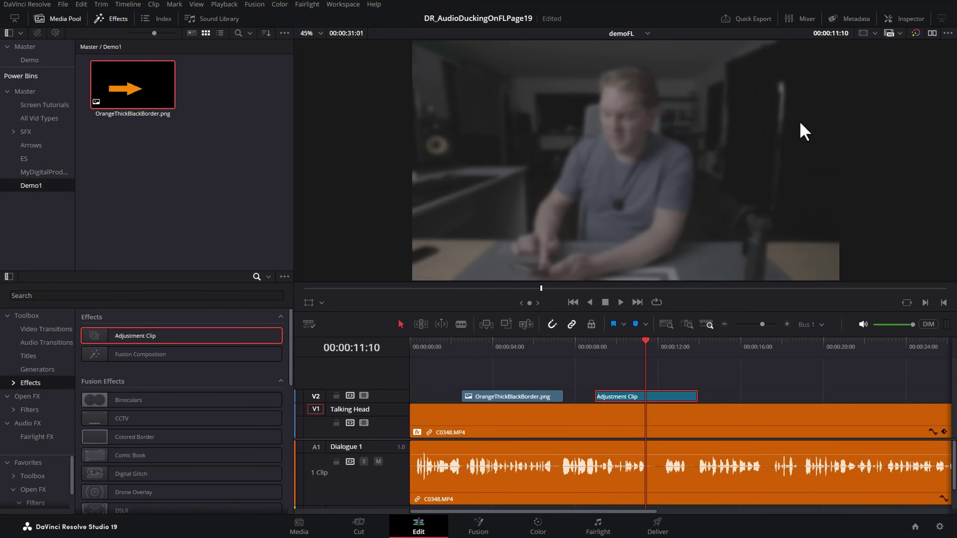
- Set the adjustment clip's zoom to 2.390 and its Y position to -674
left_click(912, 19)
left_click_drag(829, 88, 838, 88)
left_click_drag(899, 102, 867, 102)
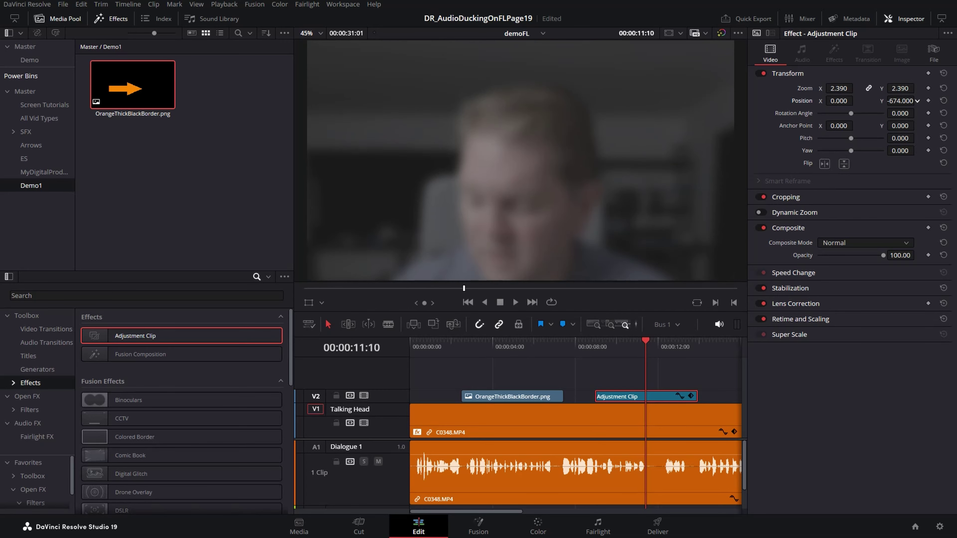
- Rename the adjustment clip My Zoom Clip and store it in the Demo1 power bin
left_click(935, 55)
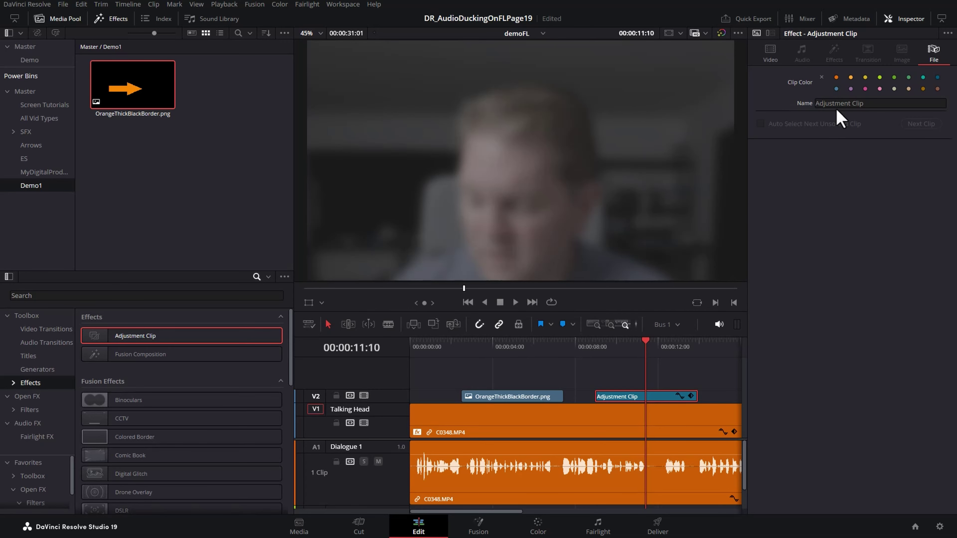
left_click_drag(878, 104, 810, 110)
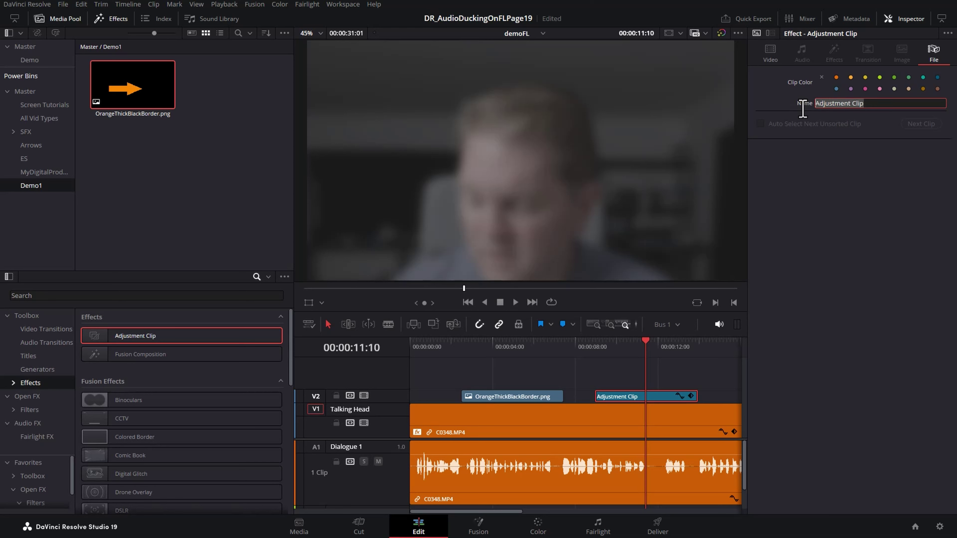
key("Return")
left_click_drag(637, 399, 177, 156)
- Reuse My Zoom Clip from the Demo1 power bin by placing it on V2 above the last part of the Talking Head clip
left_click(711, 358)
scroll(698, 365, "right", 5)
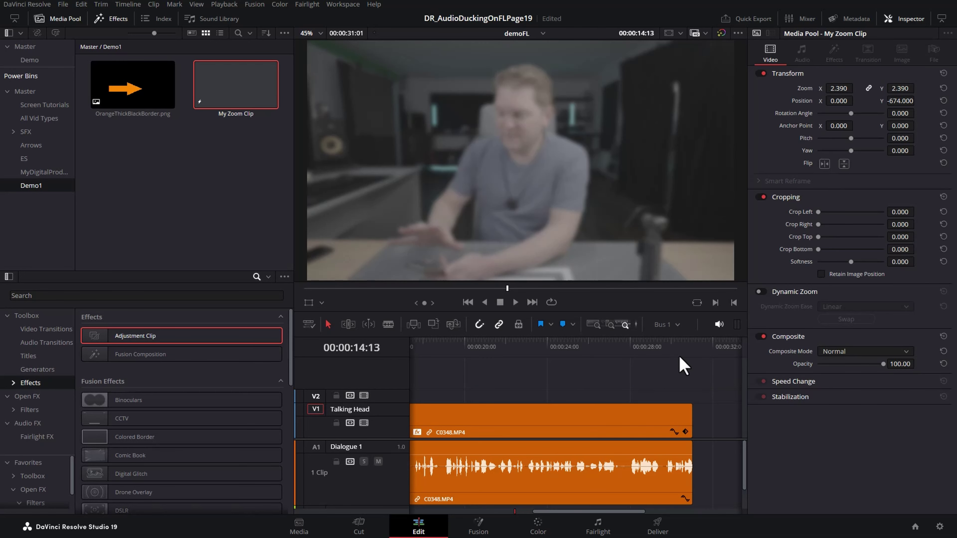
left_click_drag(222, 92, 487, 394)
left_click_drag(505, 347, 527, 352)
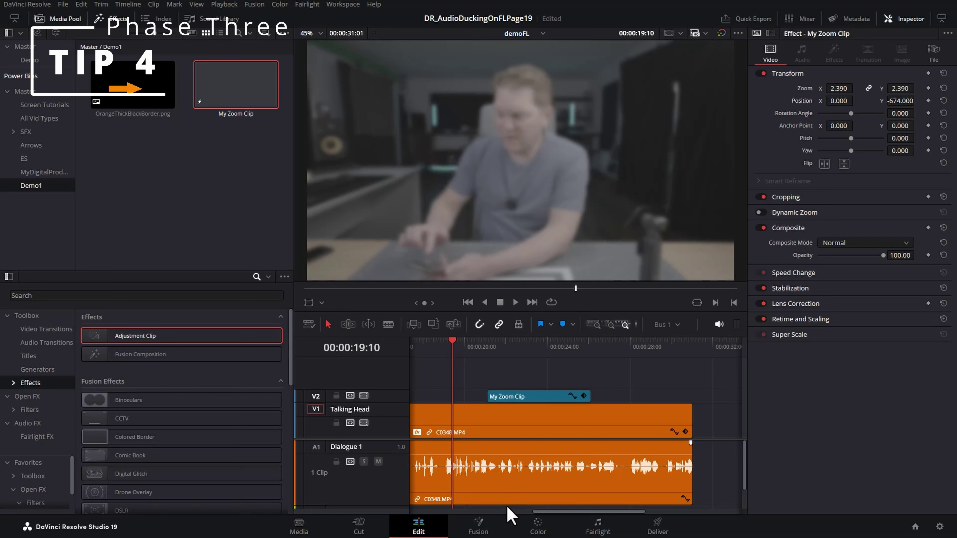
- Switch to the Color page, add three serial nodes after node 01 and move node 04 away from the others
left_click(534, 519)
left_click_drag(471, 128, 454, 120)
key("alt+s")
key("alt+s")
key("alt+s")
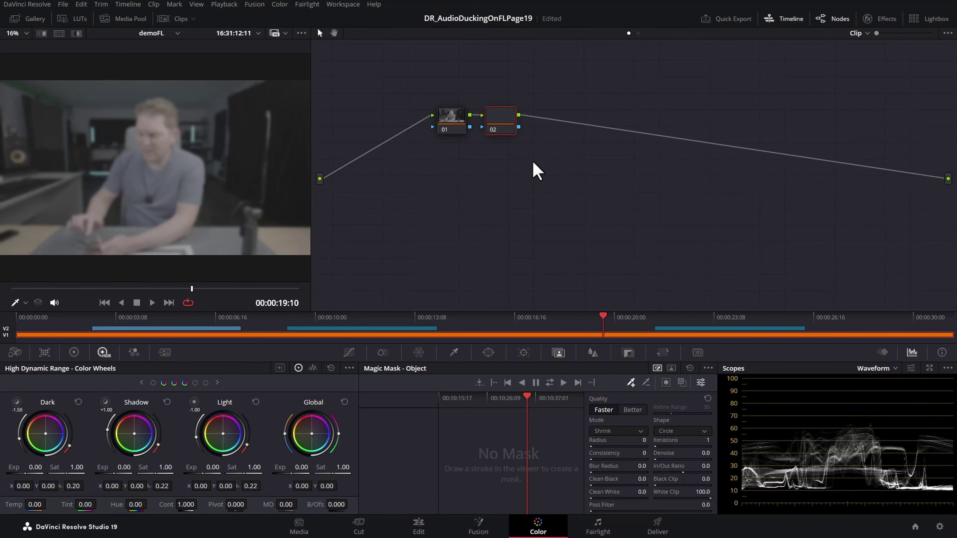
left_click_drag(611, 130, 653, 130)
- Grade the Talking Head clip across its nodes, starting with the HDR Global wheel on node 01 and continuing on node 02
left_click(453, 132)
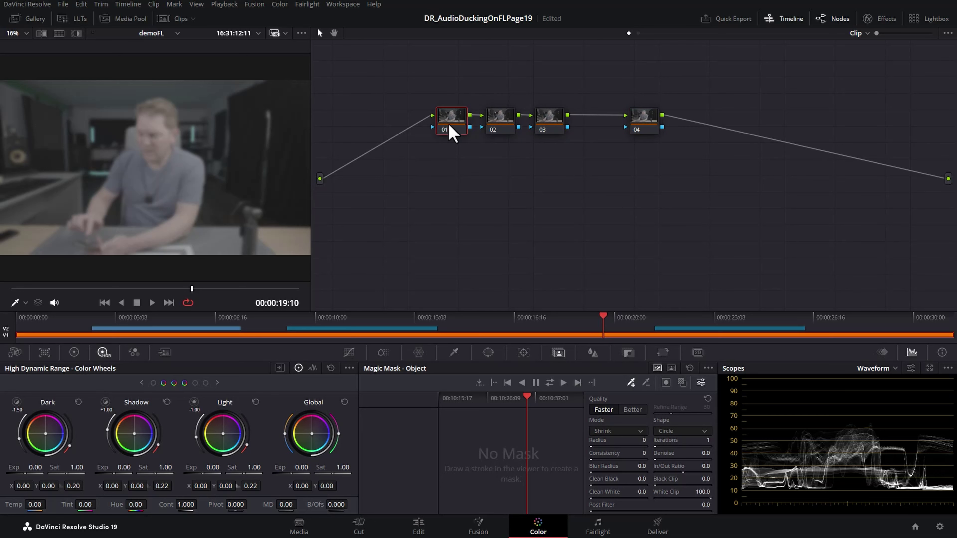
left_click_drag(313, 448, 316, 445)
left_click(505, 124)
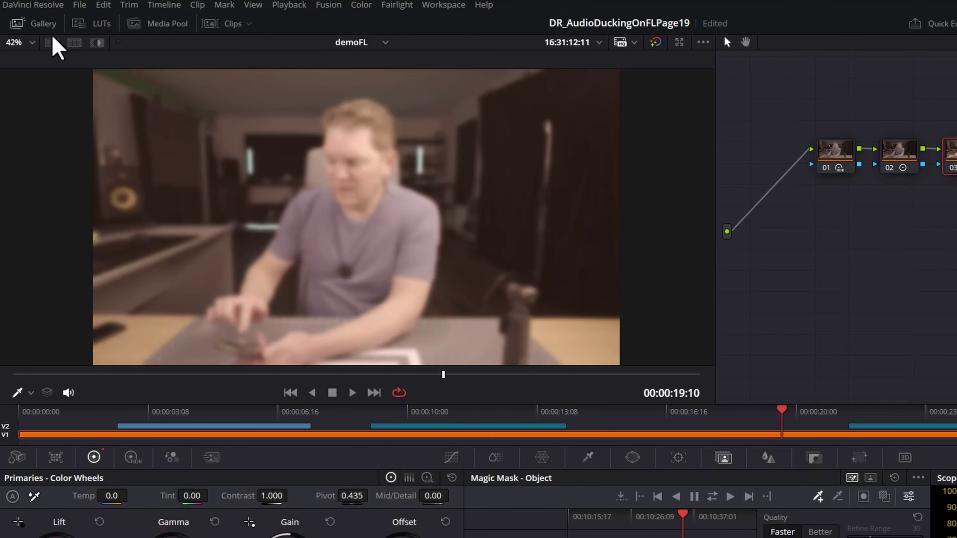
- Show the gallery and grab a still of the graded frame
left_click(39, 29)
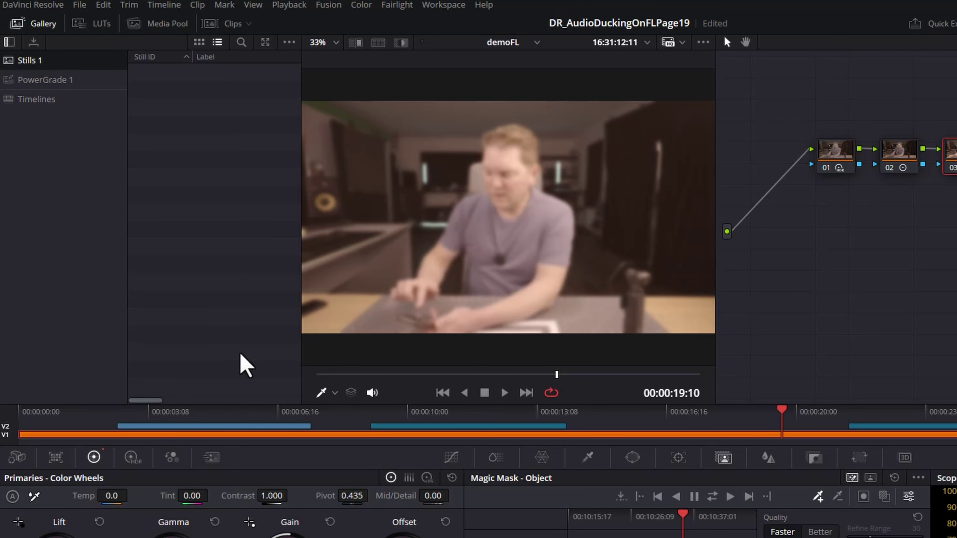
right_click(534, 195)
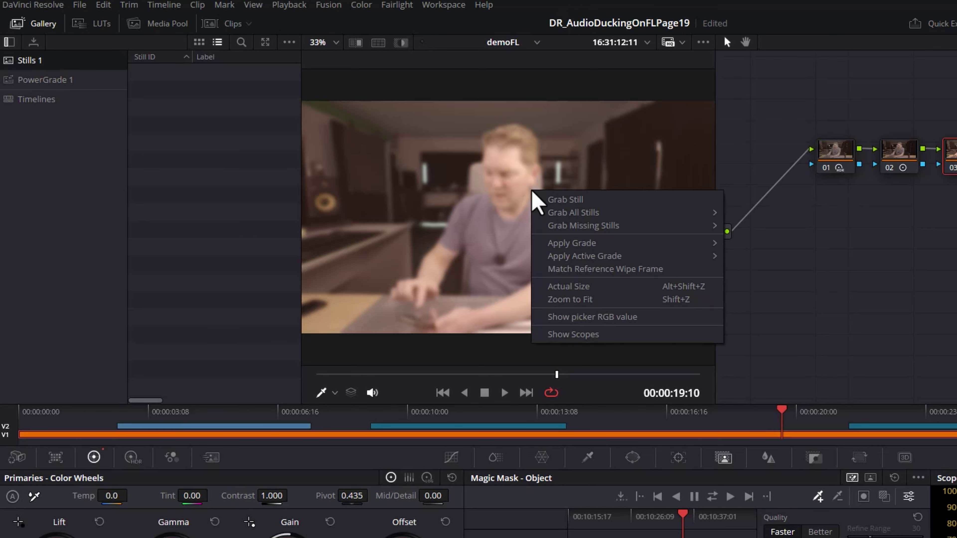
left_click(579, 200)
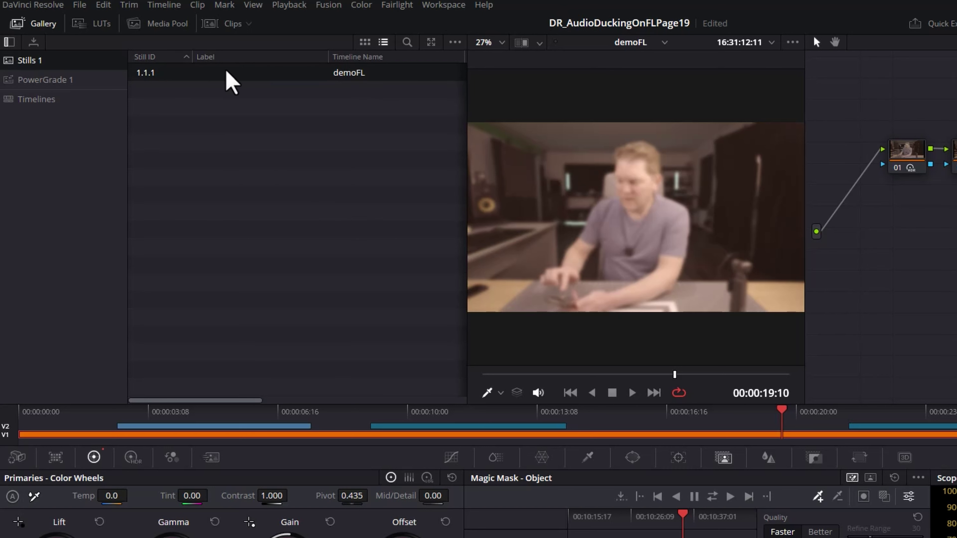
- Label the still My Look, move it into the PowerGrade 1 album and open that album
double_click(207, 74)
type("My Look")
key("Return")
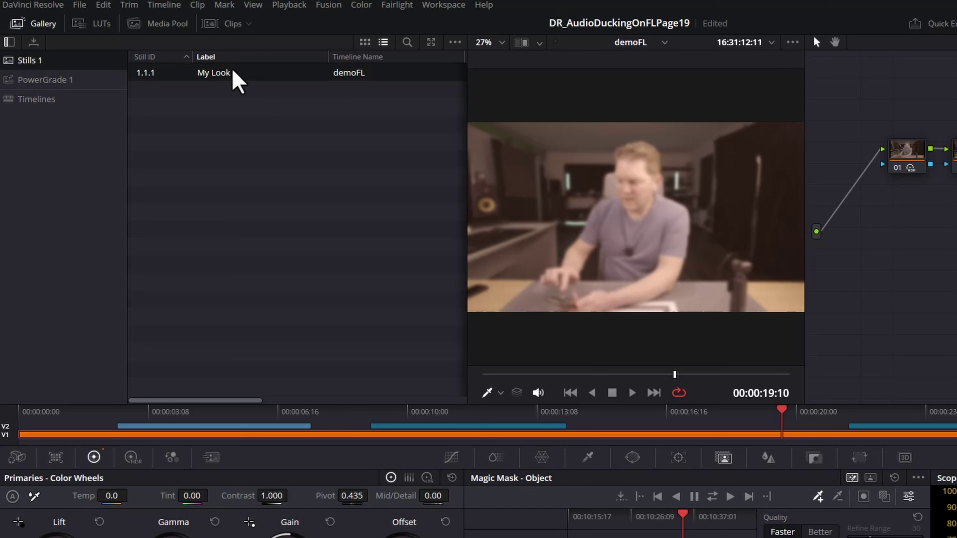
left_click_drag(234, 75, 75, 81)
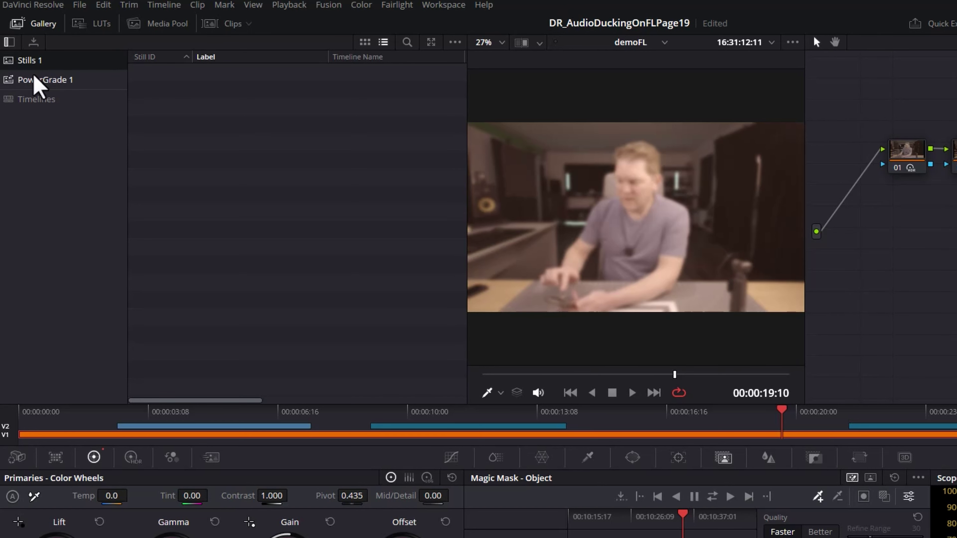
left_click(47, 80)
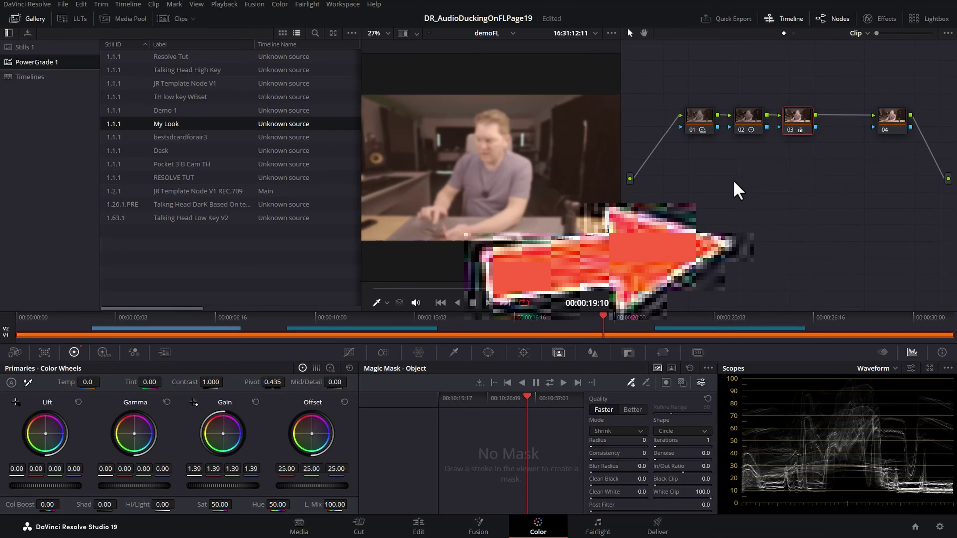
- Reset all grades and nodes on the clip and apply the My Look grade from PowerGrade 1
right_click(735, 182)
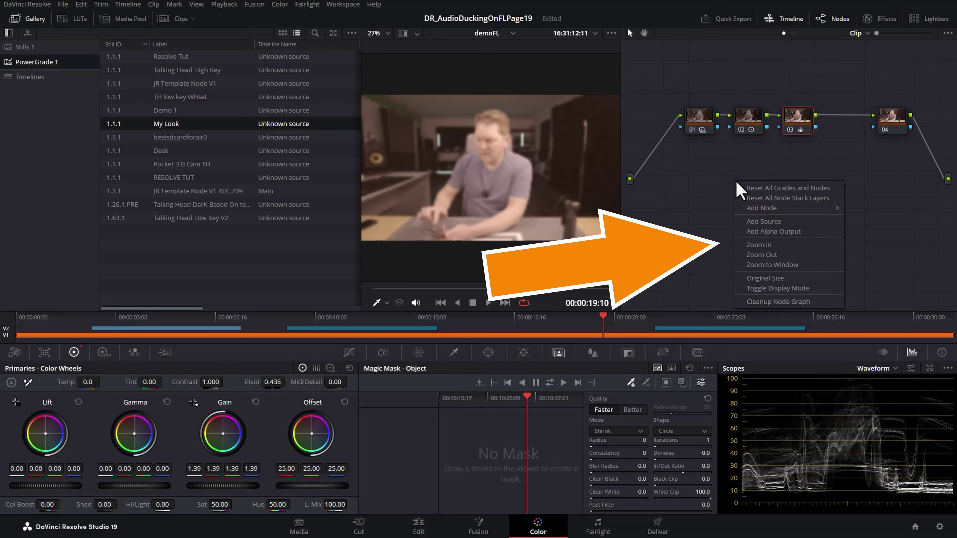
left_click(756, 188)
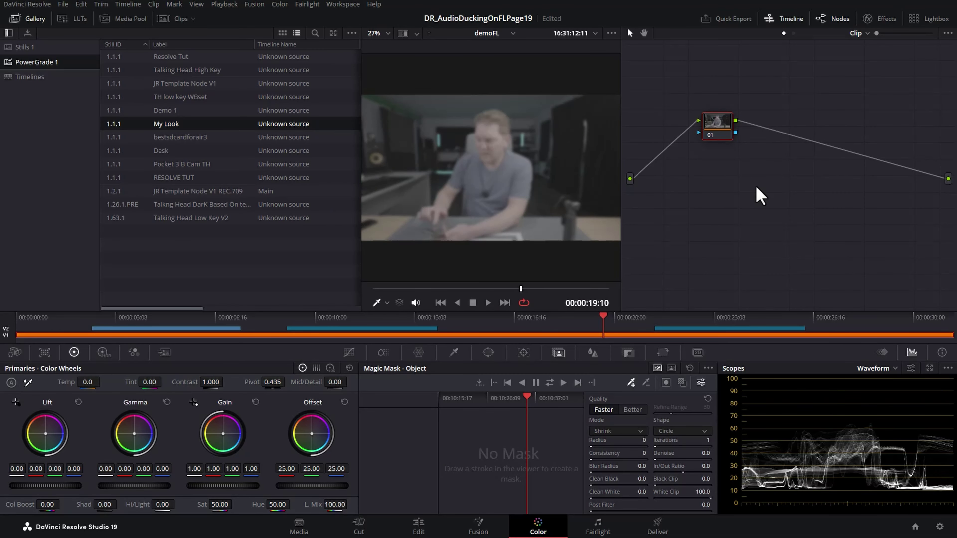
right_click(178, 130)
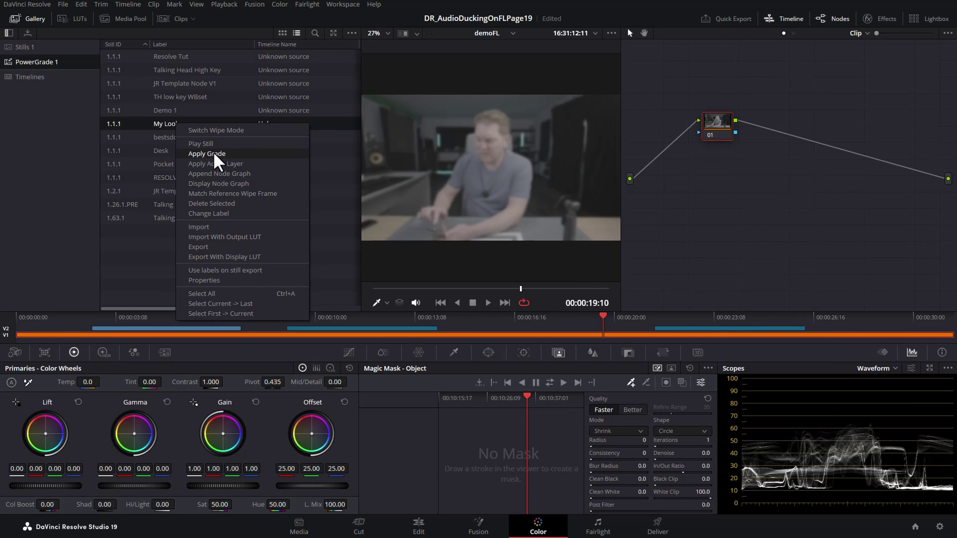
left_click(234, 154)
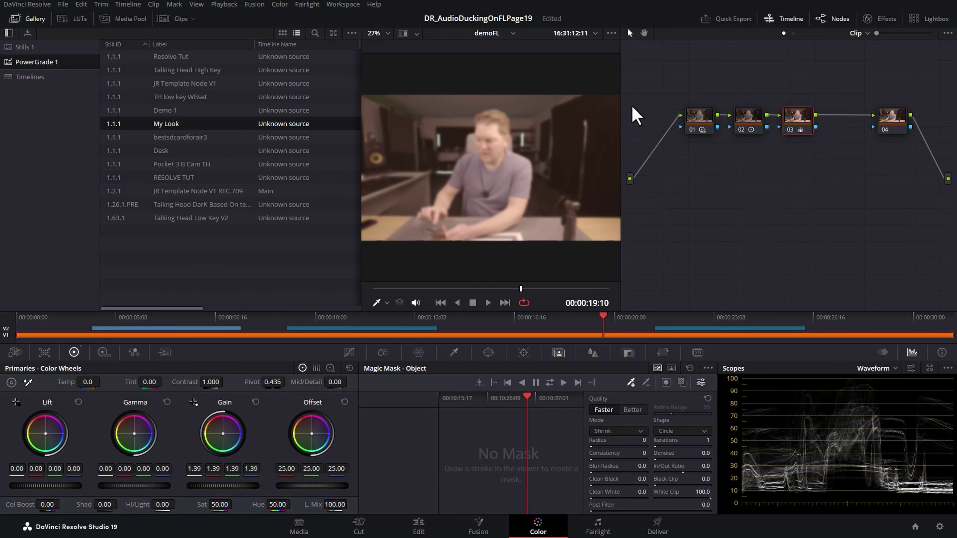
- Undo the My Look grade and apply the Talkng Head DarK power grade to the clip instead
key("ctrl+z")
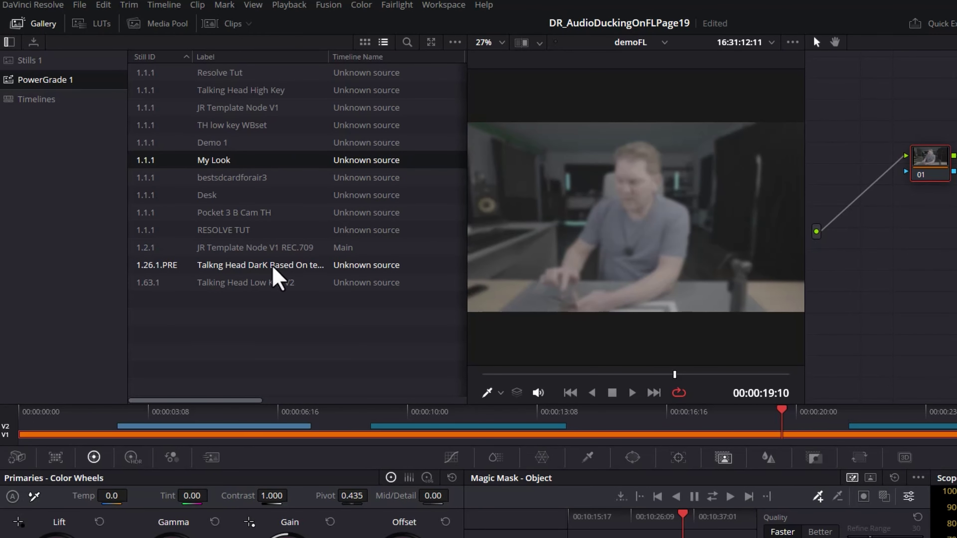
left_click(263, 274)
right_click(267, 274)
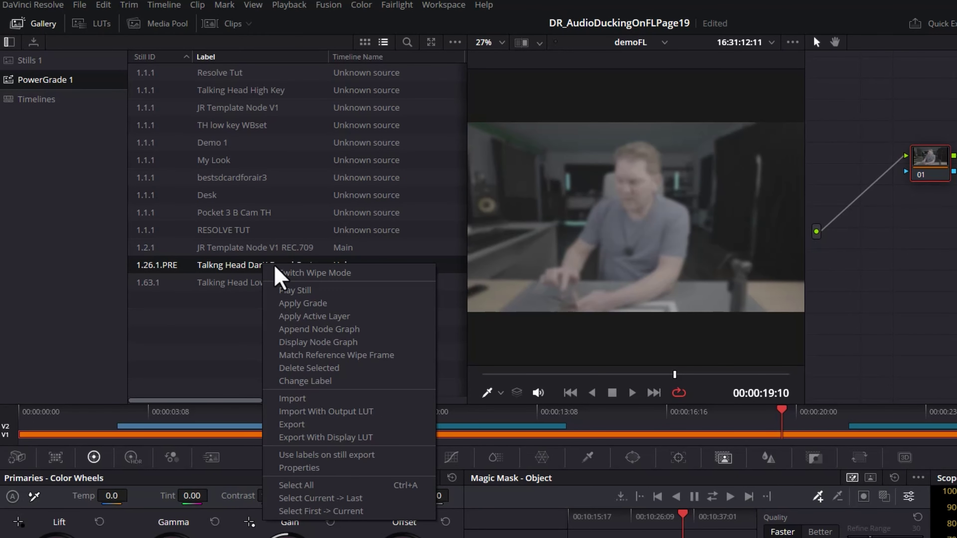
left_click(331, 306)
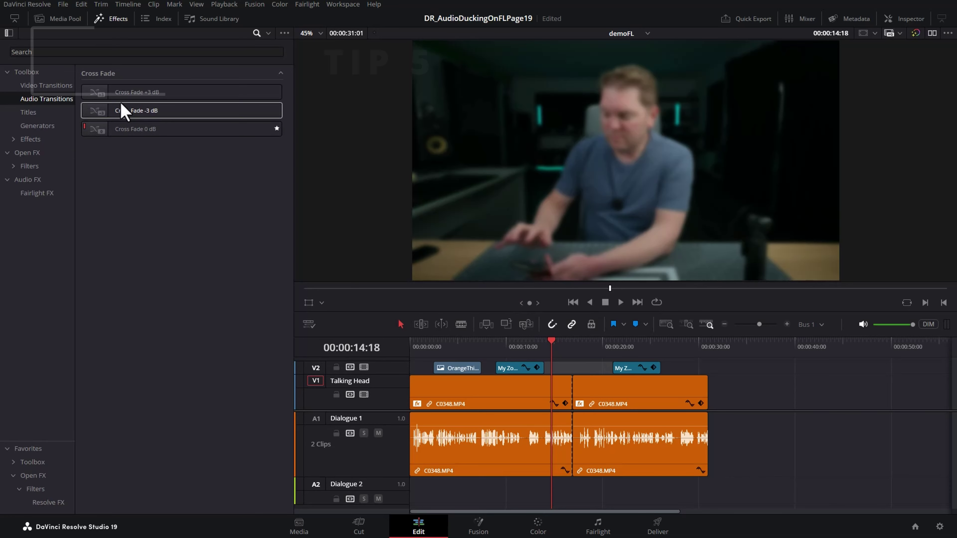
- Add the Block Glitch Fusion transition at the cut between the two Talking Head clips and play it back
left_click(51, 89)
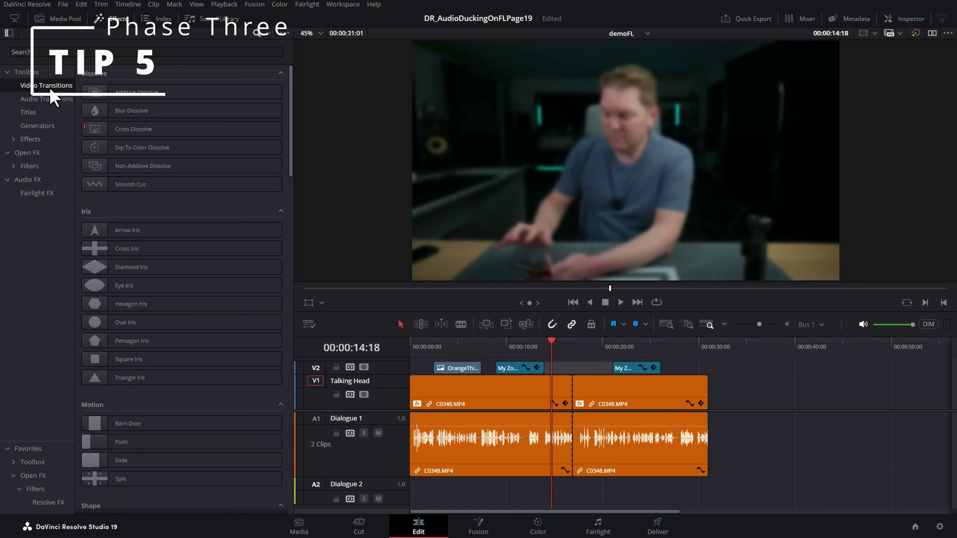
scroll(122, 216, "down", 10)
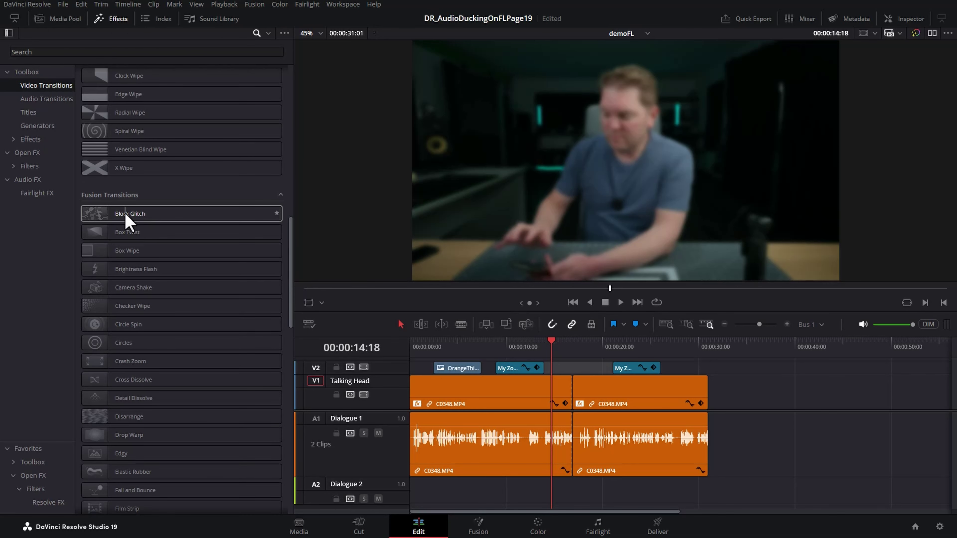
left_click_drag(126, 221, 571, 389)
key("space")
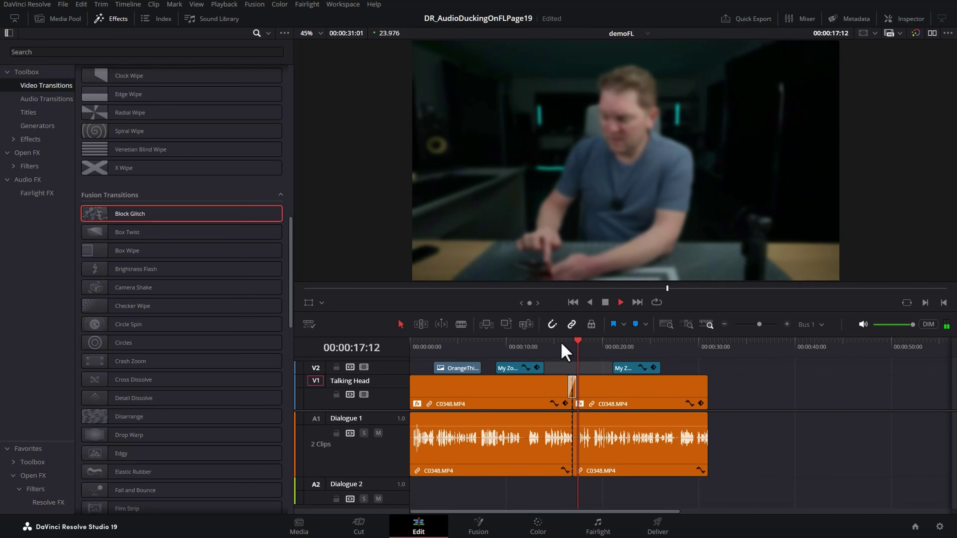
key("space")
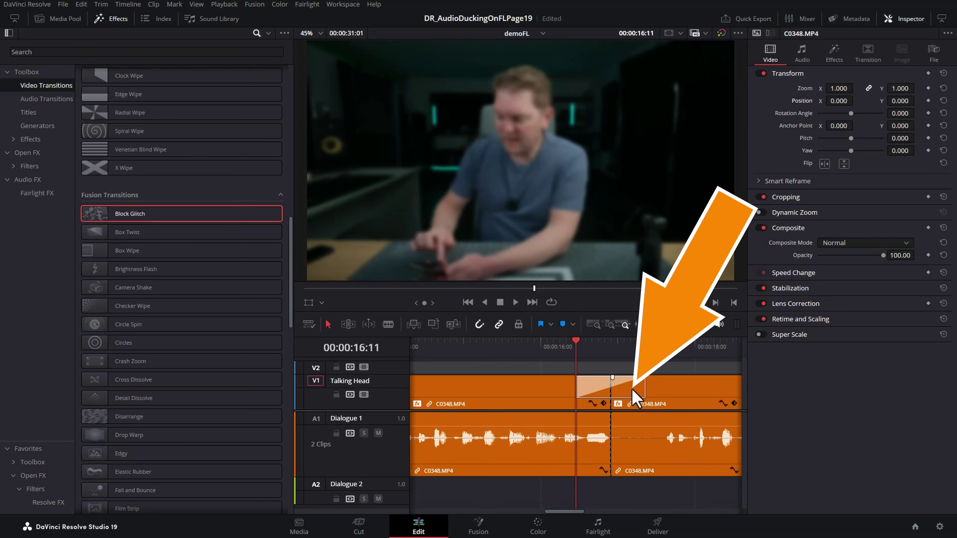
- Lengthen the Block Glitch transition to 2.8 seconds and play through it
left_click(614, 386)
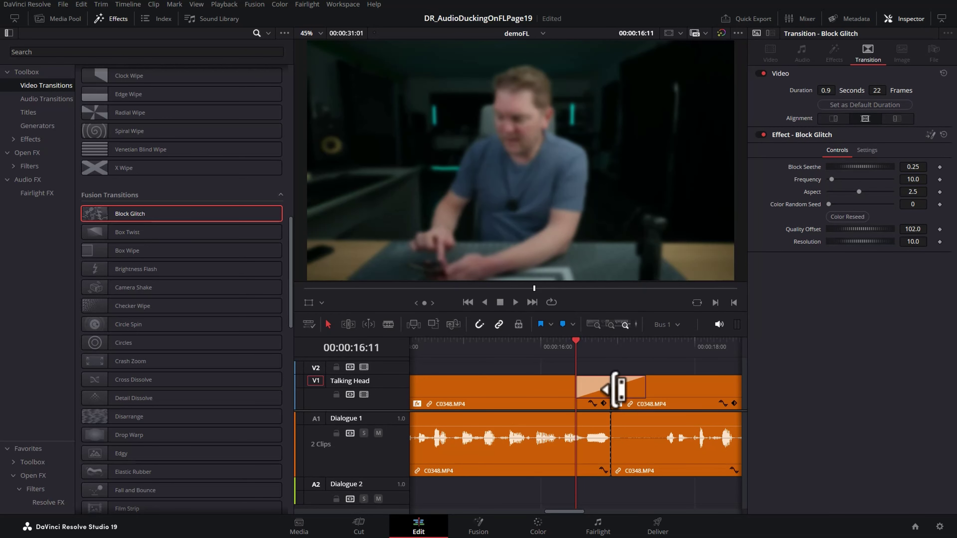
left_click_drag(577, 386, 507, 395)
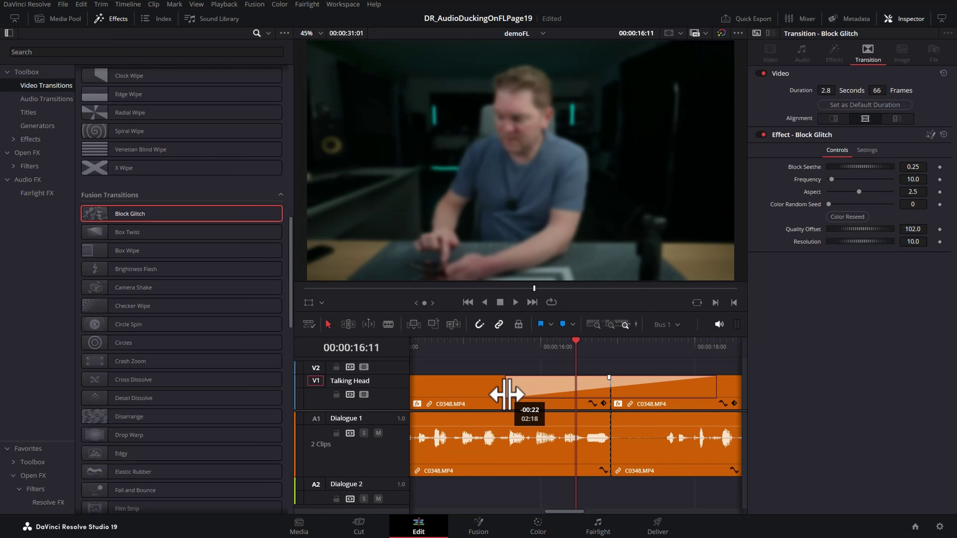
left_click(481, 348)
key("space")
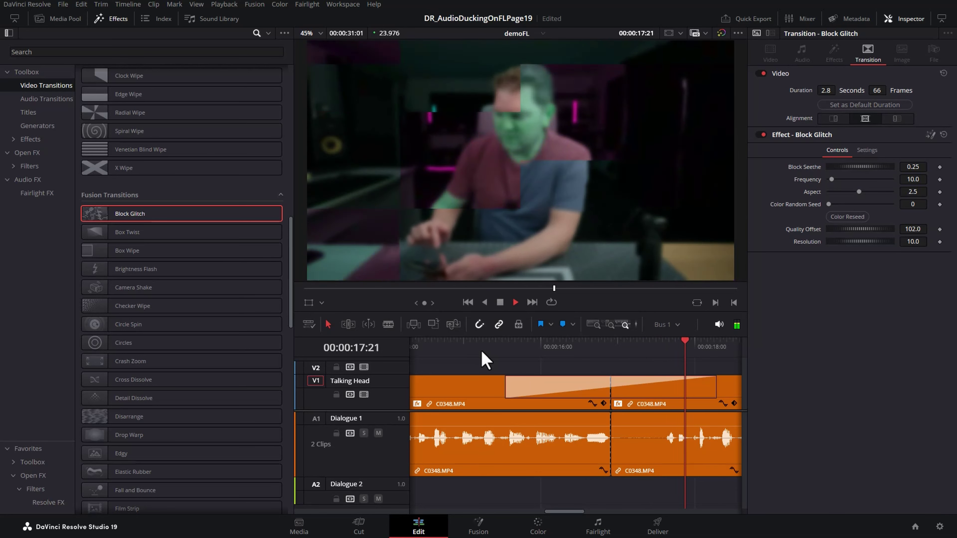
- Shorten the Block Glitch transition to 2.2 seconds and make that the default transition duration
key("space")
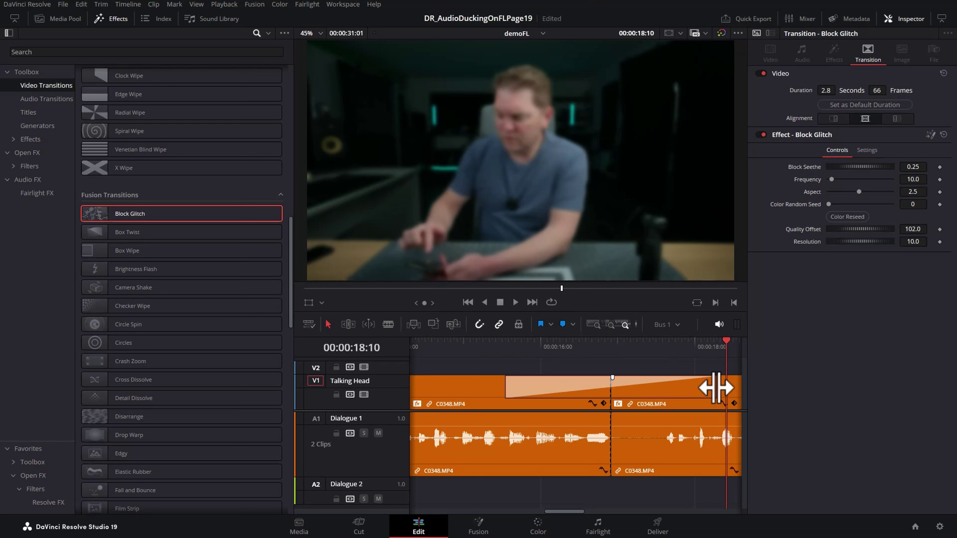
left_click_drag(718, 388, 693, 391)
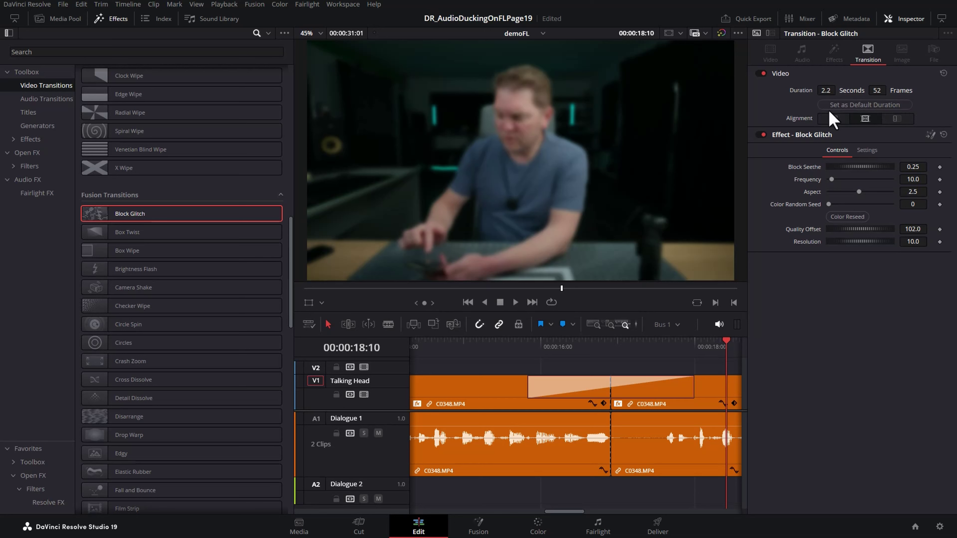
left_click(873, 109)
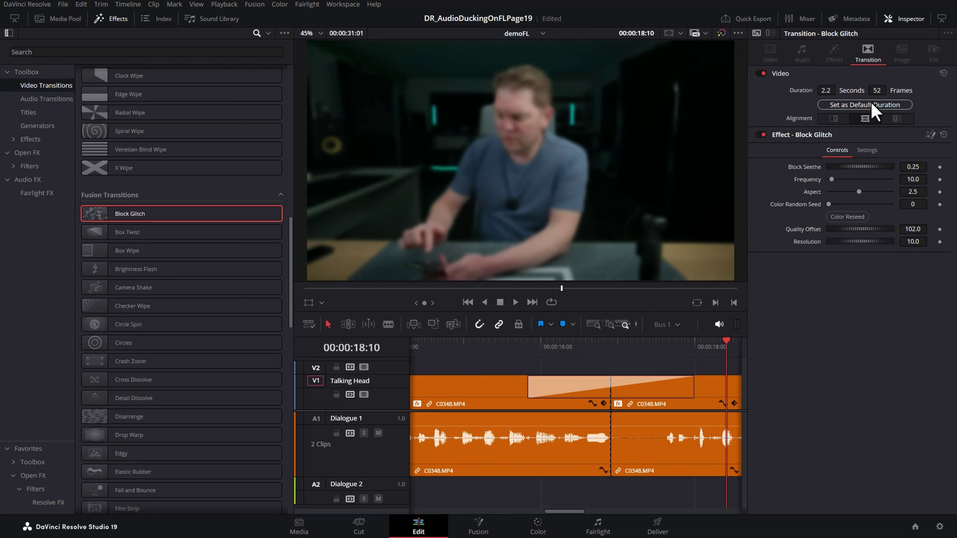
- Delete the transition, add Block Glitch again at the same cut, and place the playhead just before it
key("Delete")
left_click_drag(151, 220, 603, 392)
left_click(522, 345)
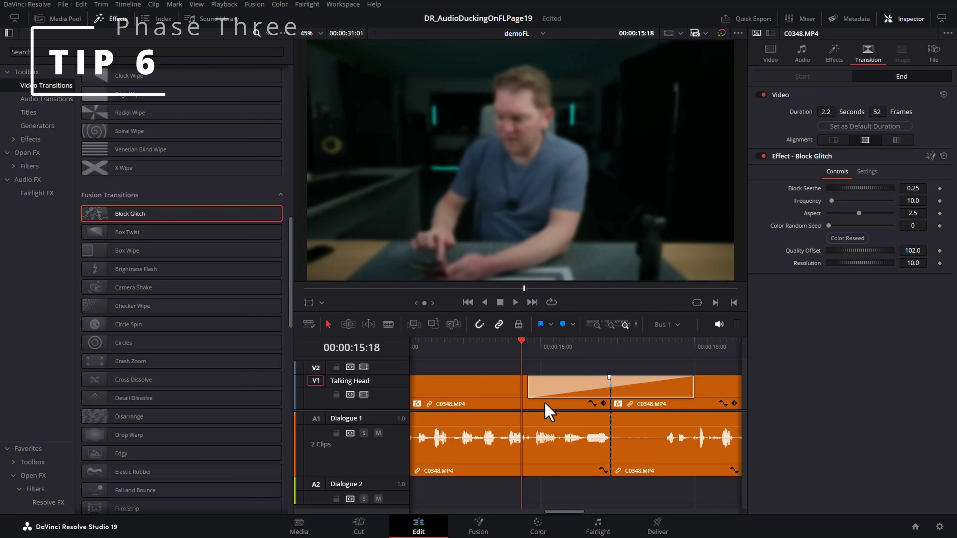
- On the Fairlight page, rename the Audio 3 track to Music
left_click(597, 527)
left_click(205, 245)
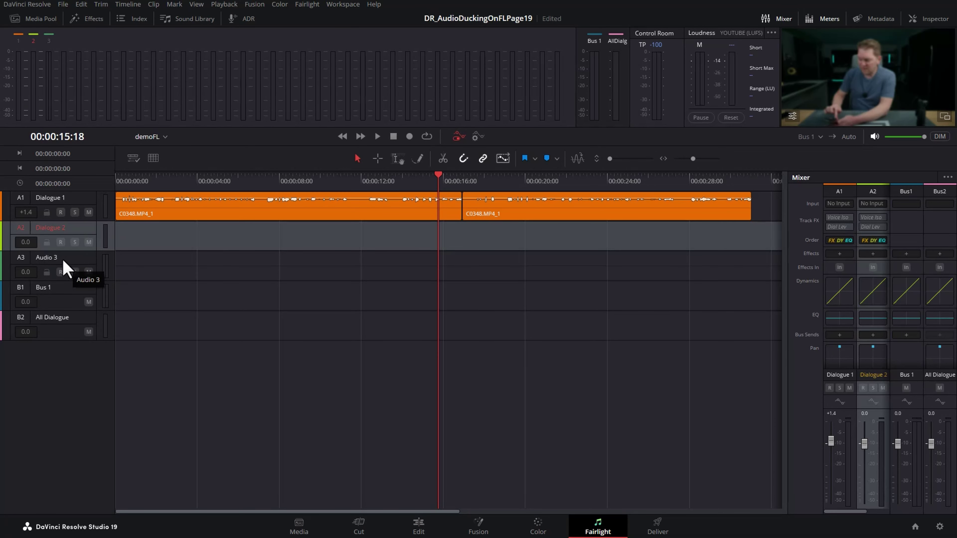
left_click(84, 261)
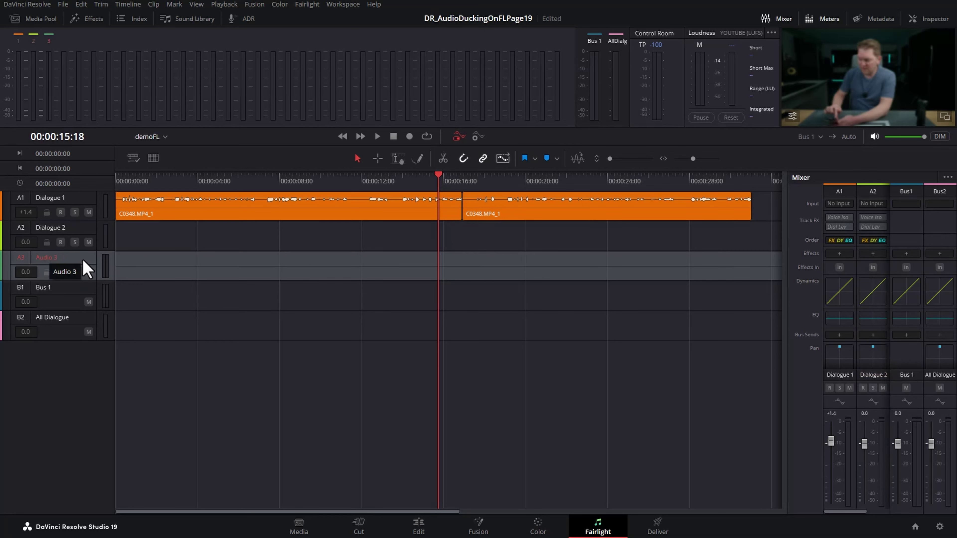
double_click(53, 258)
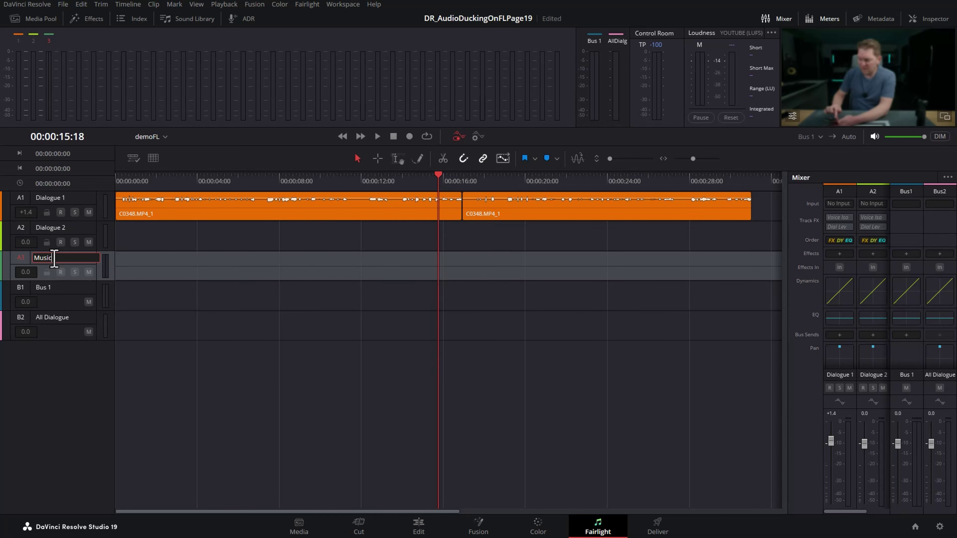
key("Return")
- Add a mono audio track below the Music track and name it Sfx
right_click(82, 261)
mouse_move(108, 262)
left_click(203, 263)
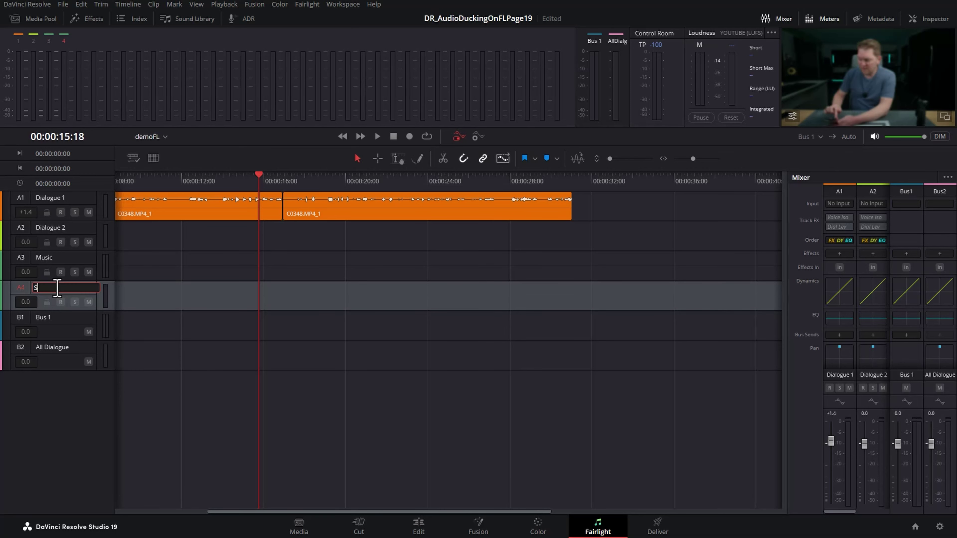
type("Sfx")
key("Return")
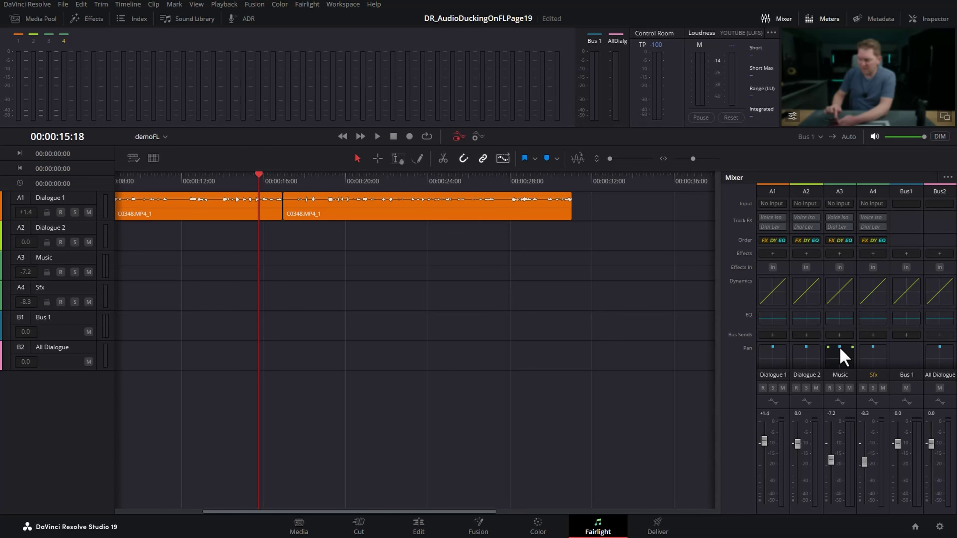
- Apply the Dialog - Compression dynamics preset and the Dialog - Male lav finisher equalizer preset to the Dialogue 1 track
double_click(773, 292)
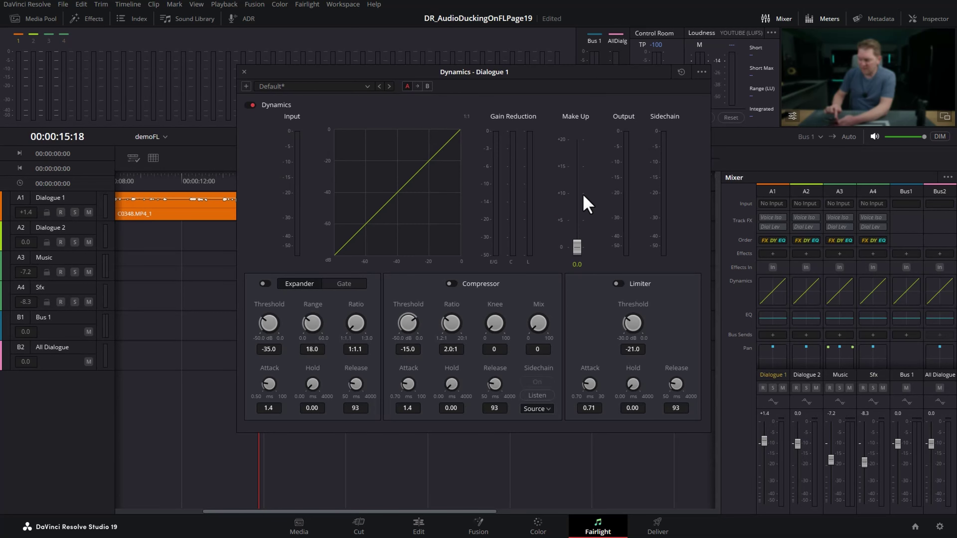
left_click(331, 86)
left_click(316, 110)
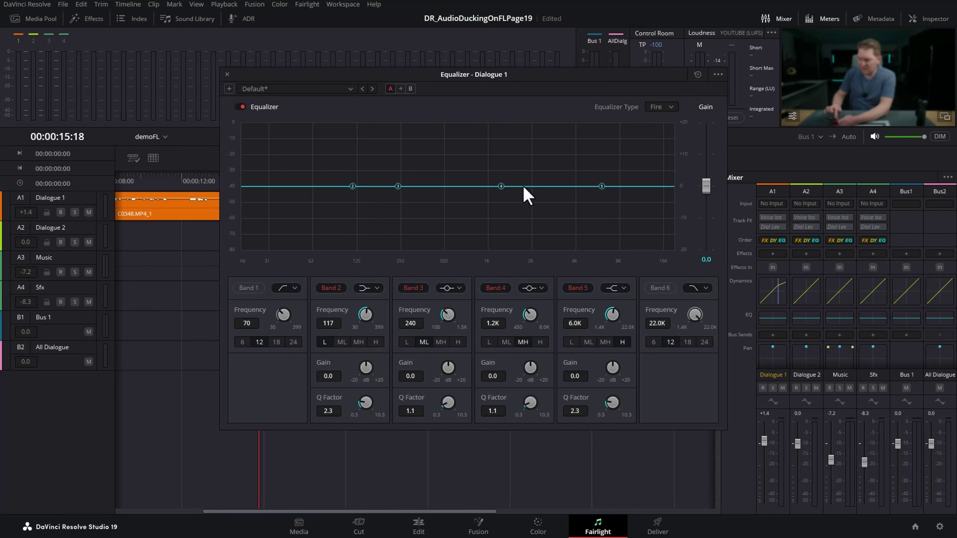
left_click(324, 89)
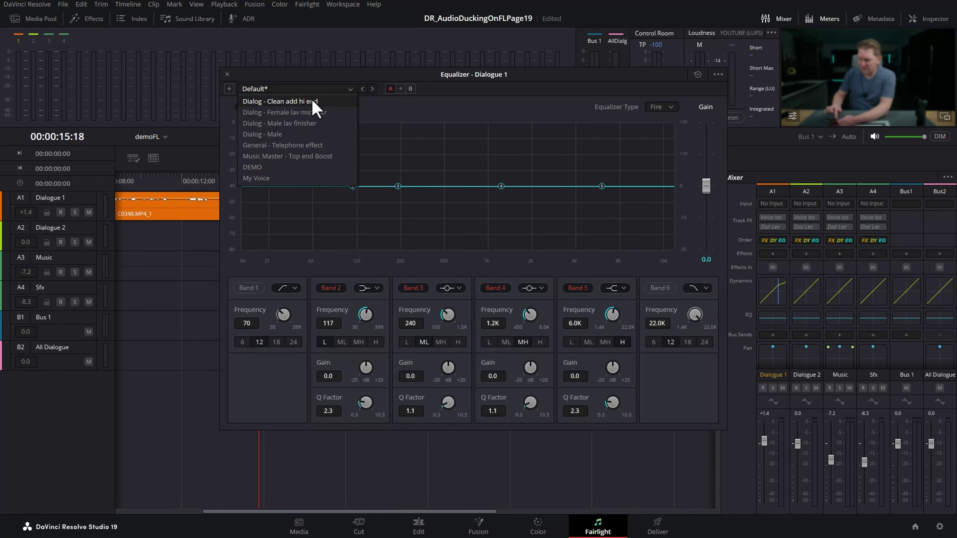
left_click(287, 123)
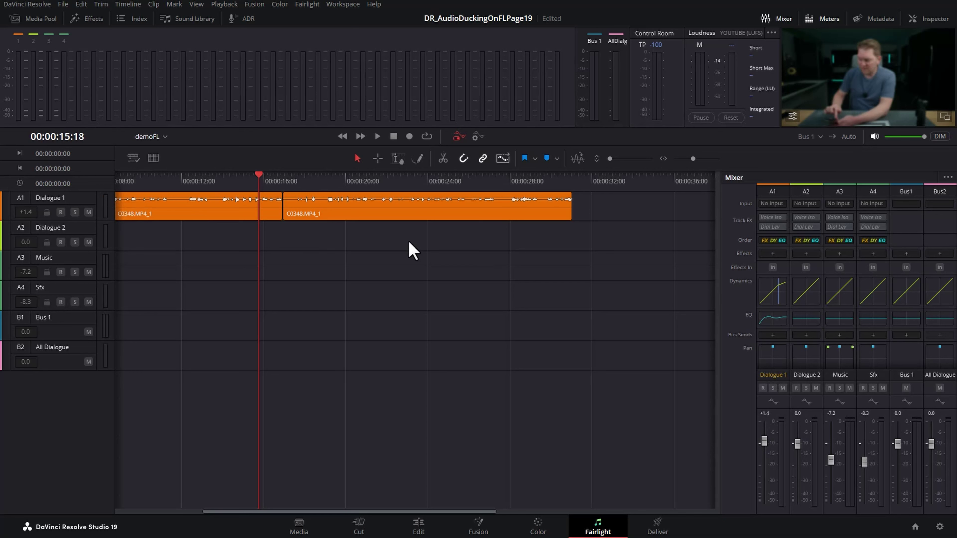
- Save the current audio setup in the Presets Library as a new Fairlight configuration preset named Effortless
left_click(304, 5)
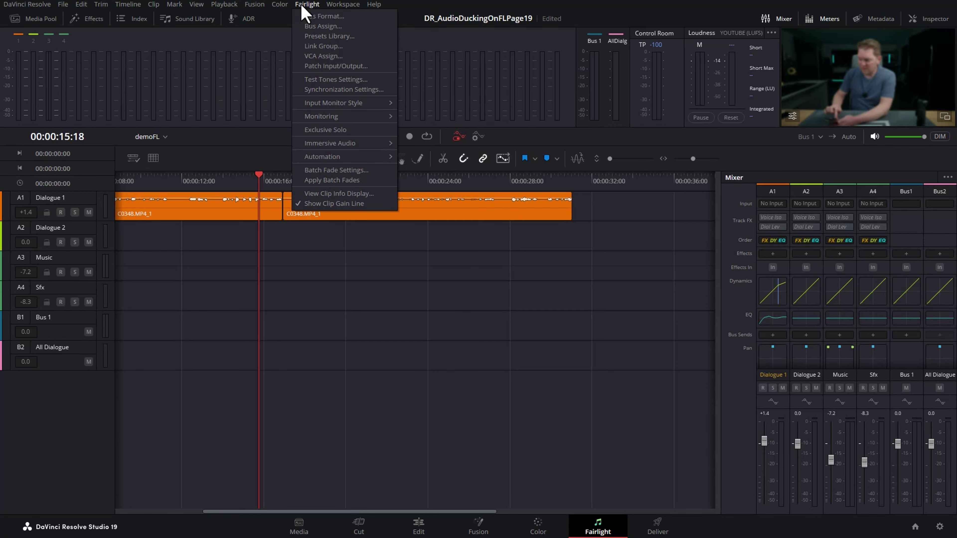
left_click(364, 36)
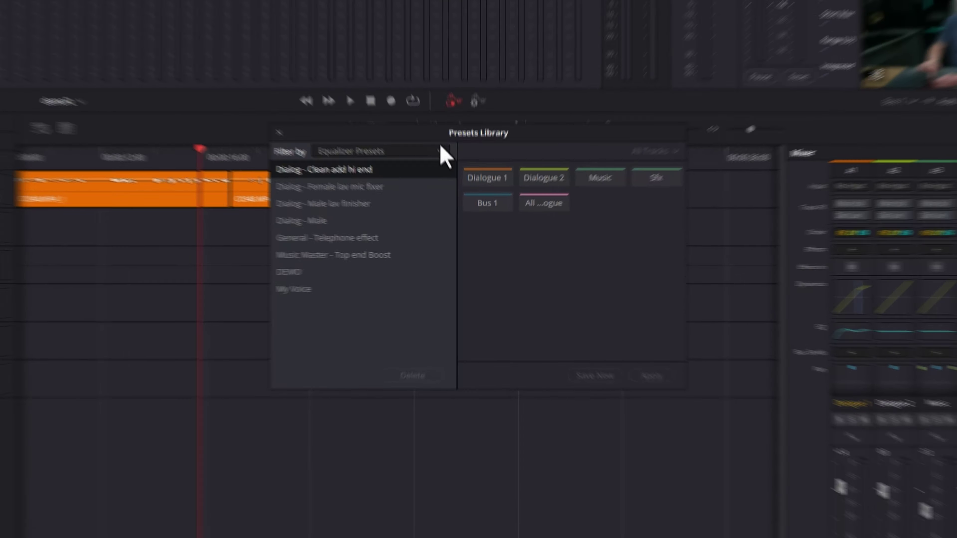
left_click(448, 179)
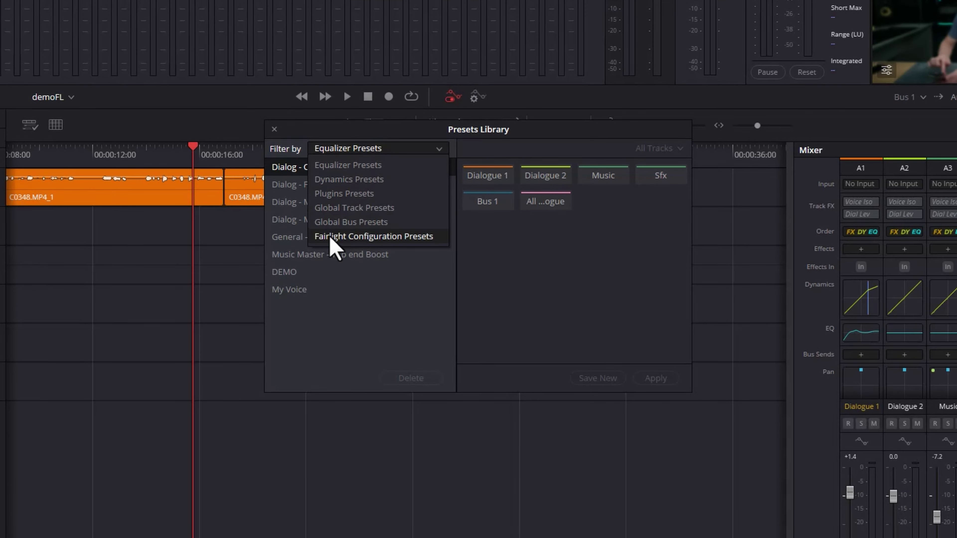
left_click(416, 238)
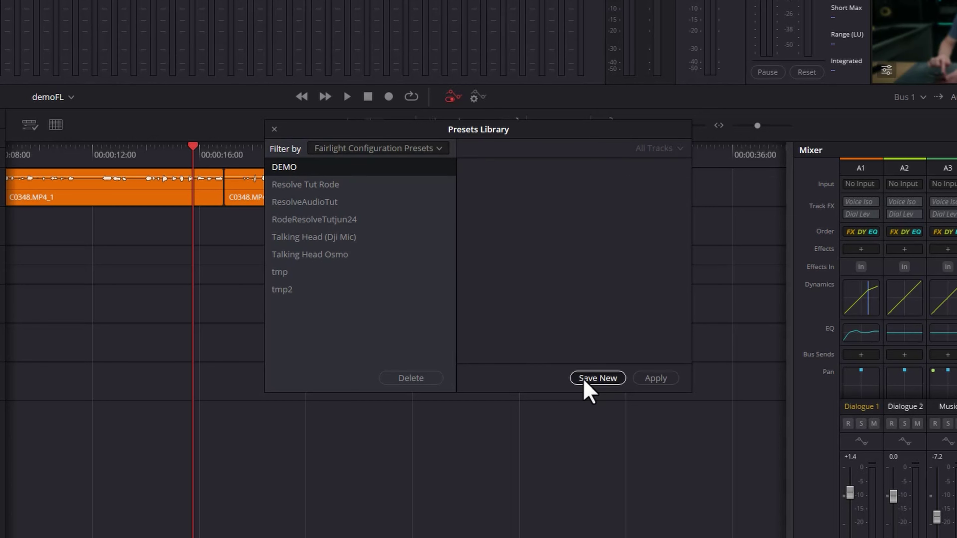
left_click(598, 378)
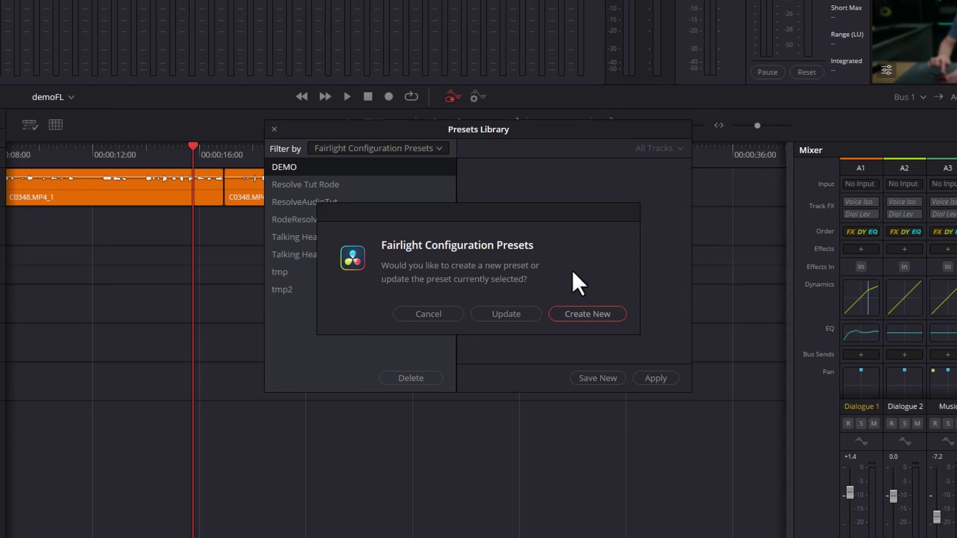
left_click(610, 318)
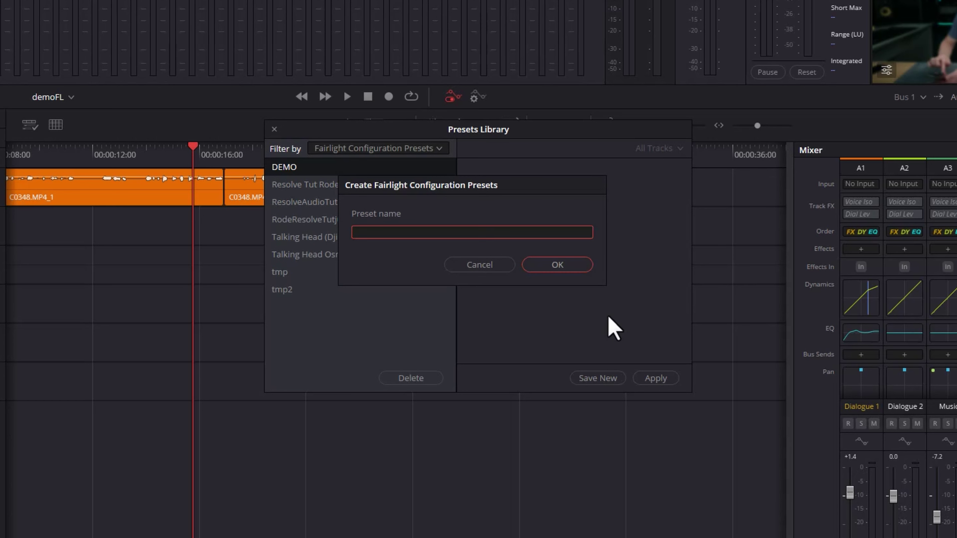
left_click(577, 266)
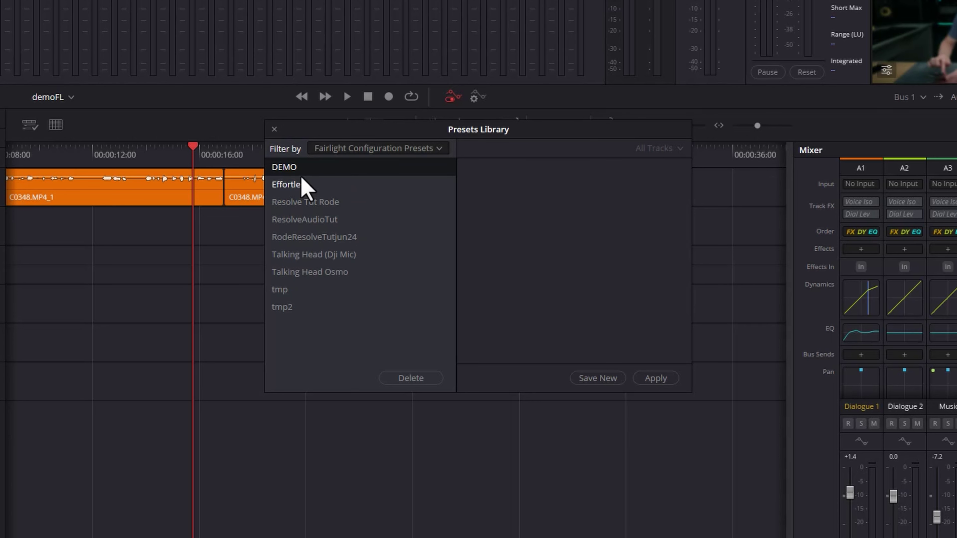
- Look through the saved Fairlight configuration presets, ending on Effortless, and close the Presets Library
left_click(313, 220)
left_click(304, 255)
left_click(298, 290)
left_click(314, 254)
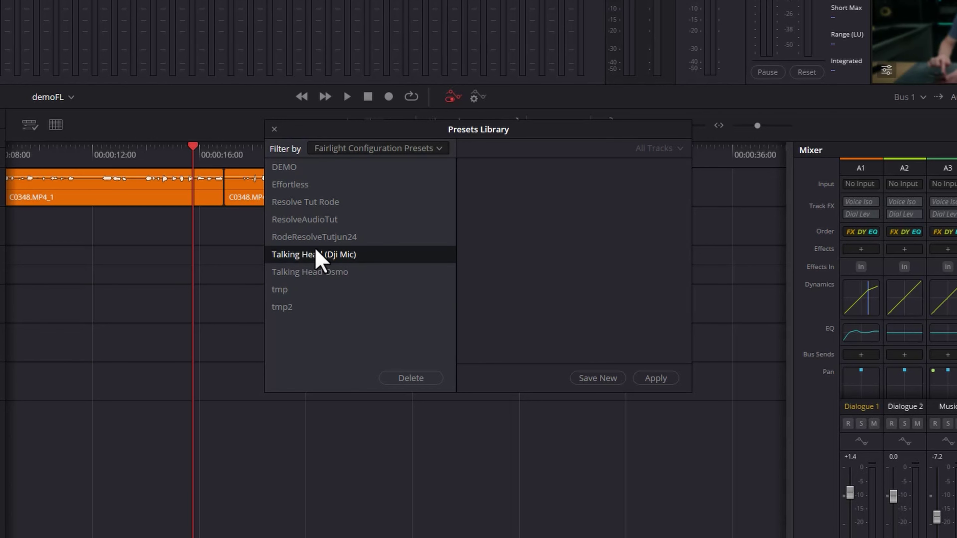
left_click(303, 219)
key("Up")
key("Up")
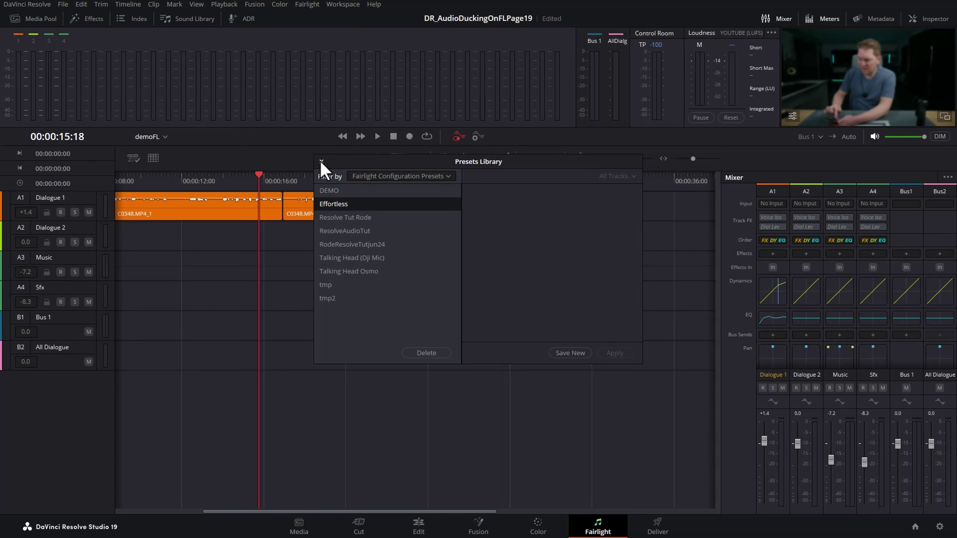
left_click(321, 162)
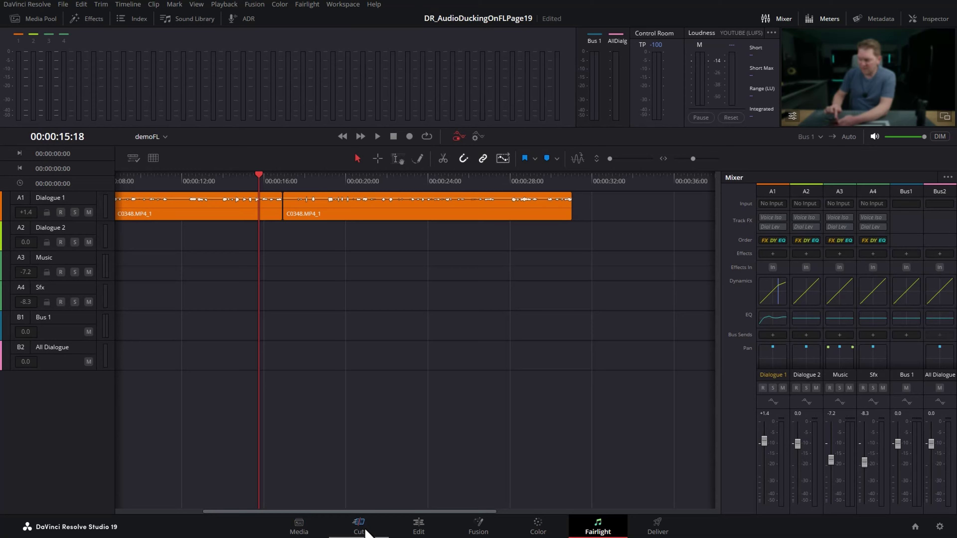
- On the Edit page, create an empty timeline named Timeline 3 with 3 video tracks and the Effortless Fairlight preset
left_click(407, 533)
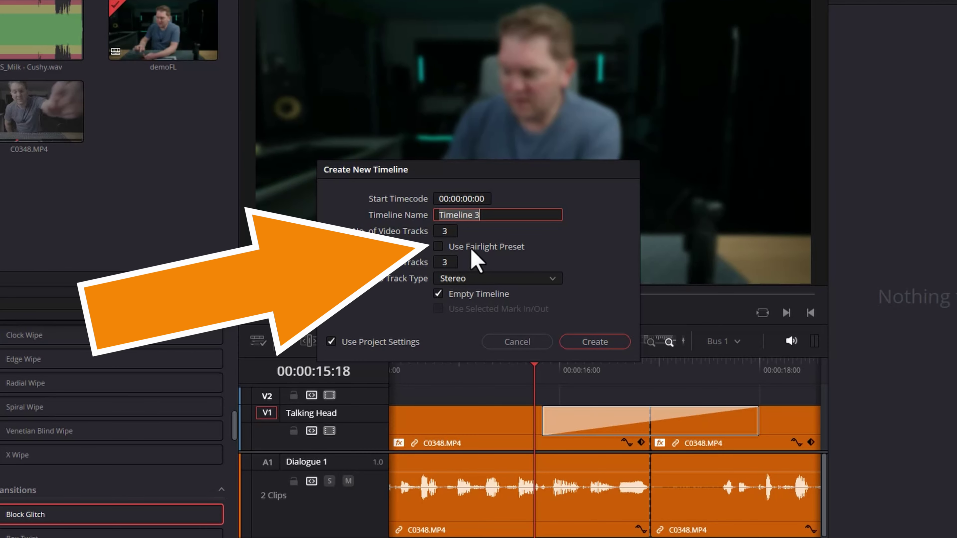
left_click(439, 247)
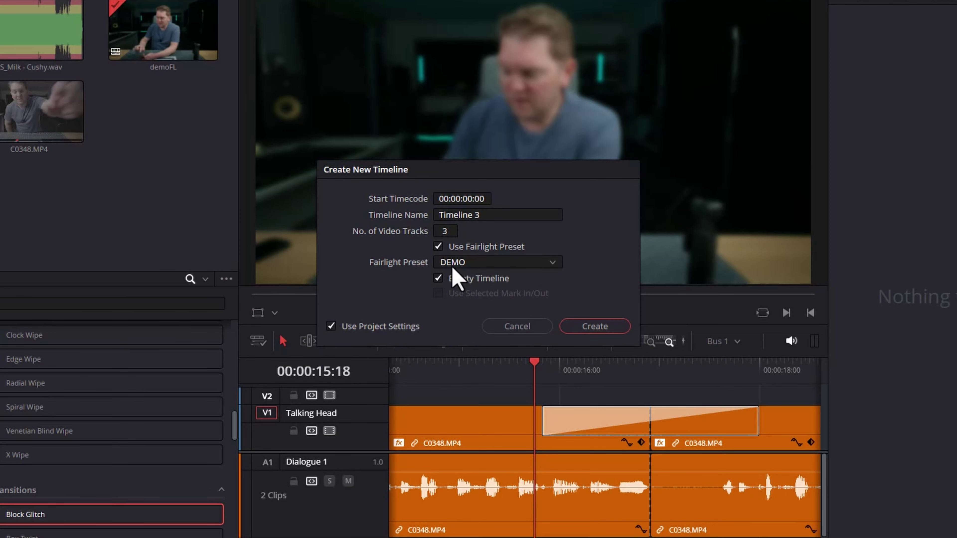
left_click(553, 263)
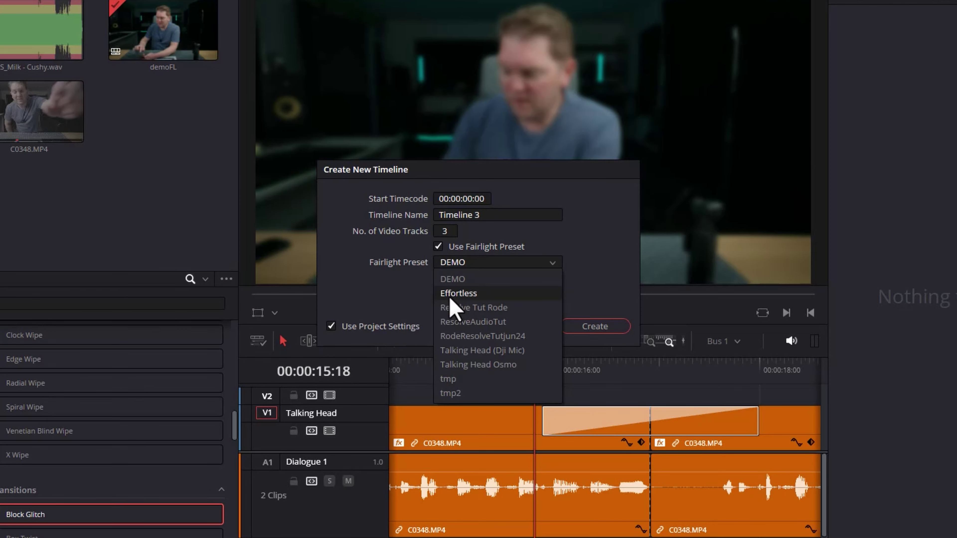
left_click(488, 294)
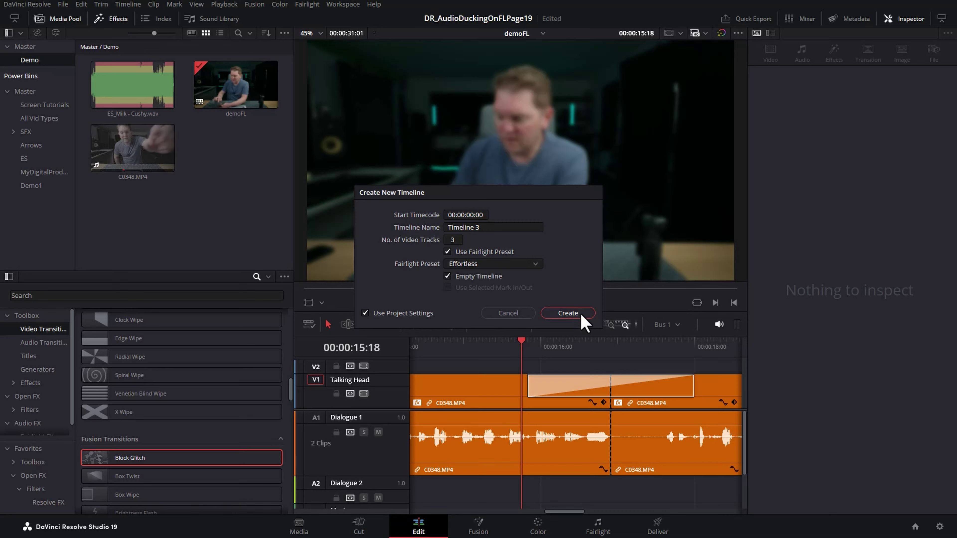
left_click(603, 327)
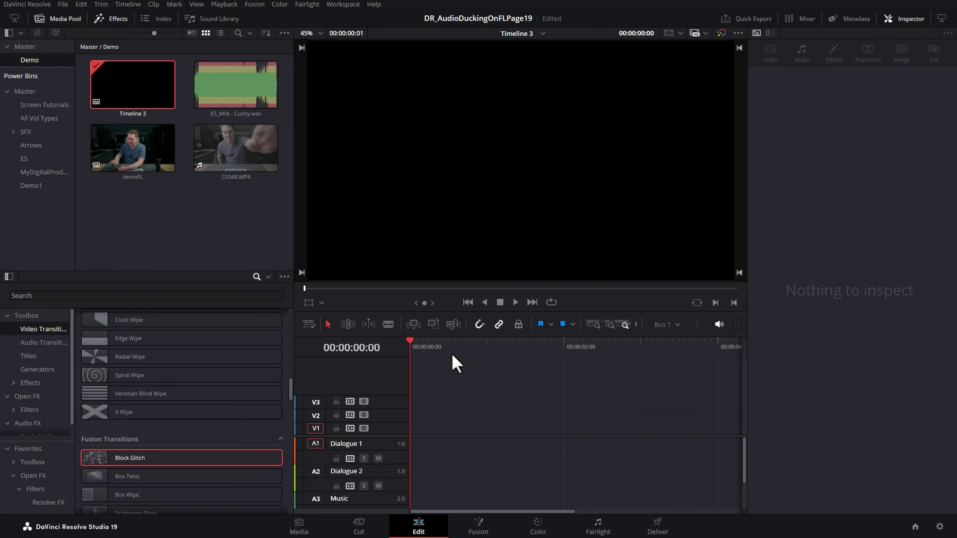
- Examine the new timeline's audio tracks, and inspect the dynamics and equalizer settings of Dialogue 1 on the Fairlight page
left_click_drag(400, 435, 396, 397)
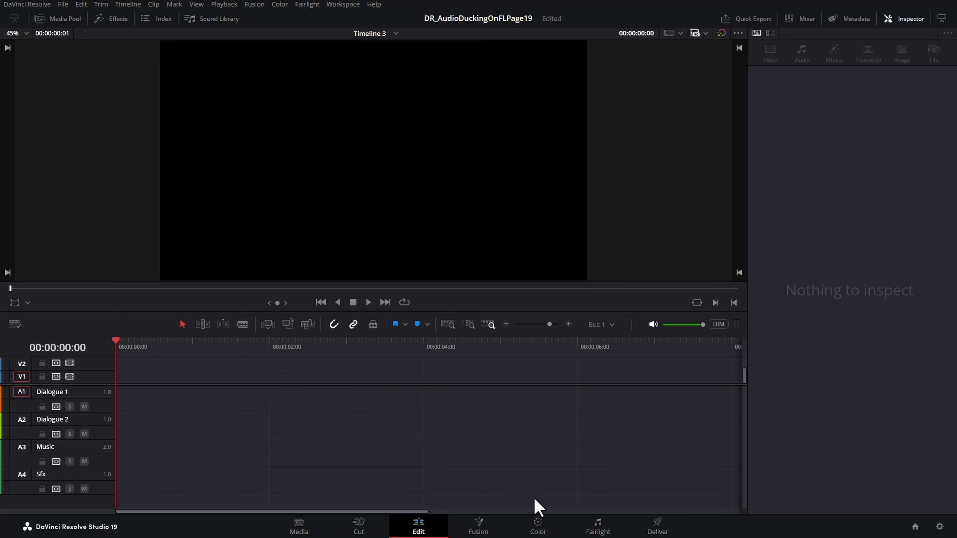
left_click(597, 528)
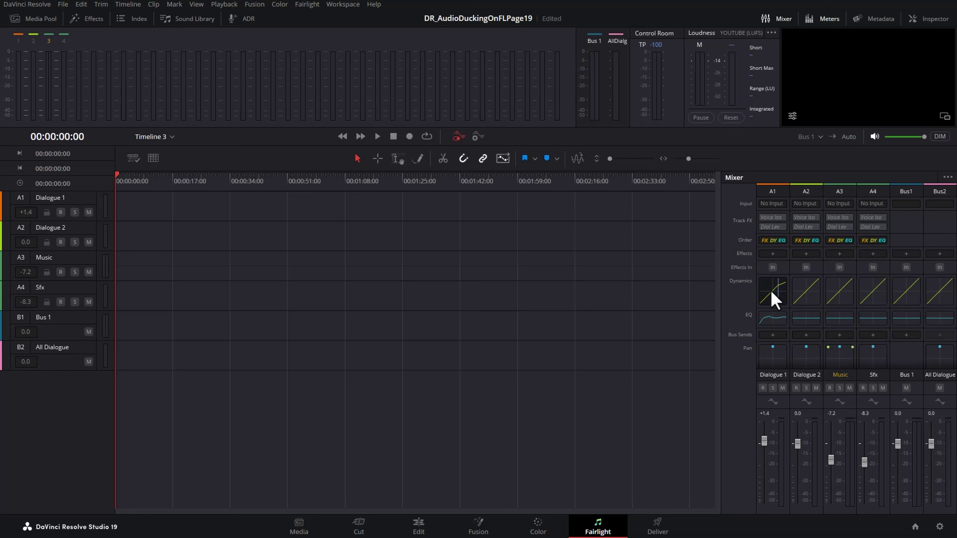
double_click(770, 298)
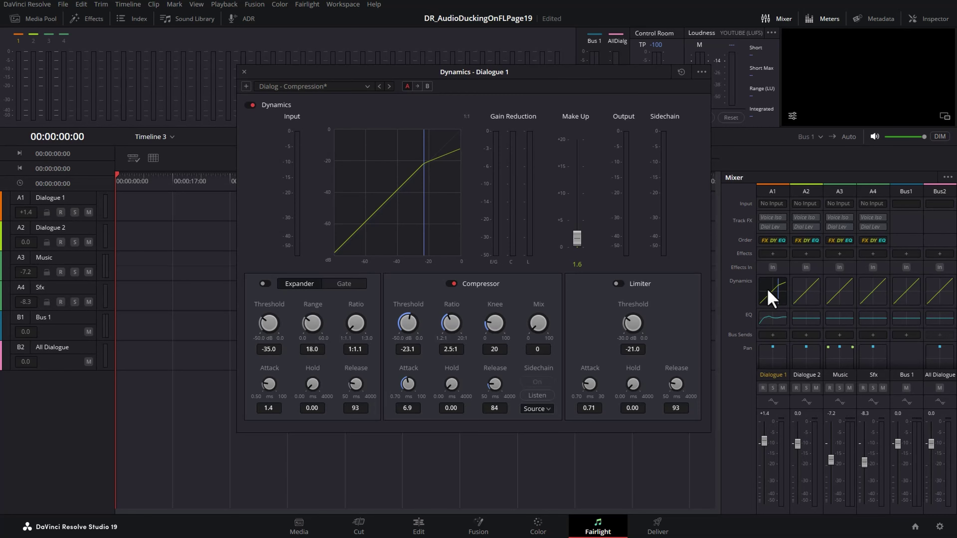
double_click(772, 320)
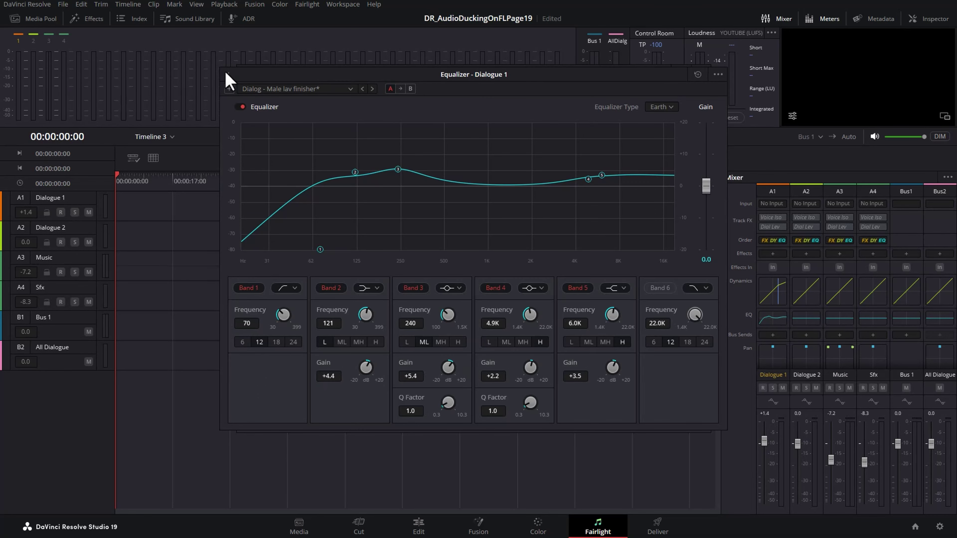